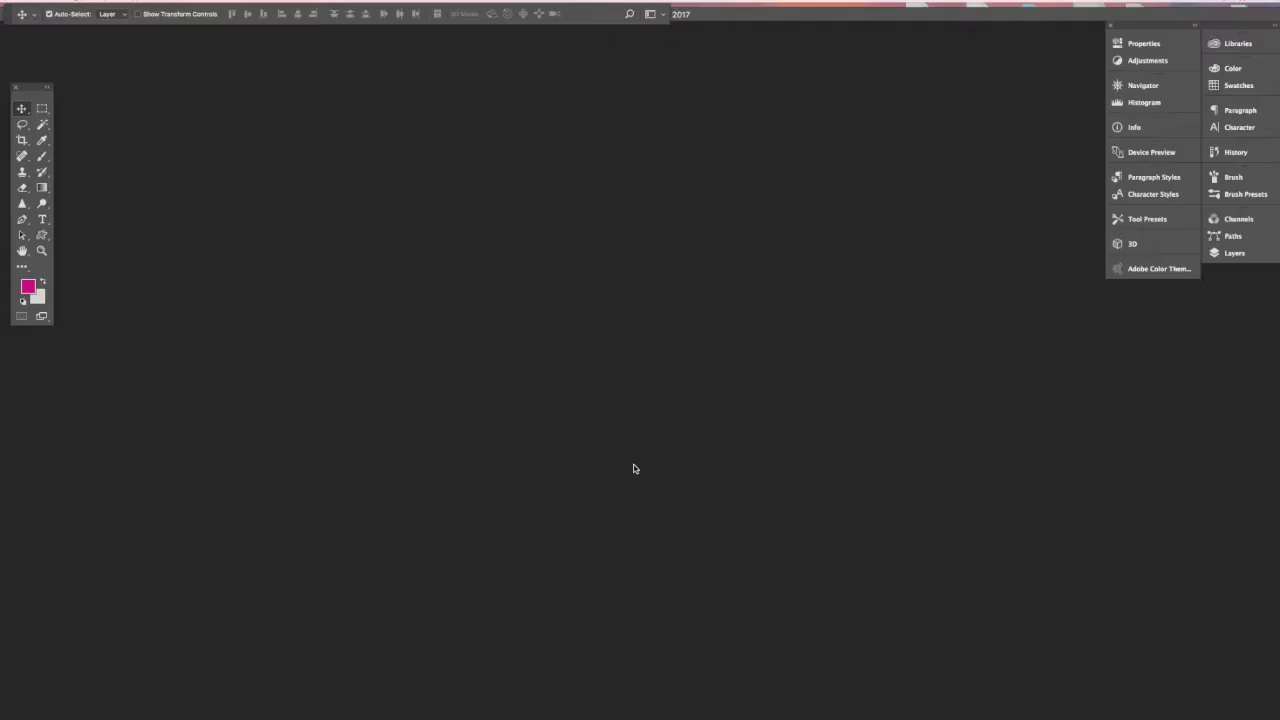
- Create a new transparent RGB document measuring 1280 × 720 pixels at 72 pixels/inch
key(ctrl+n)
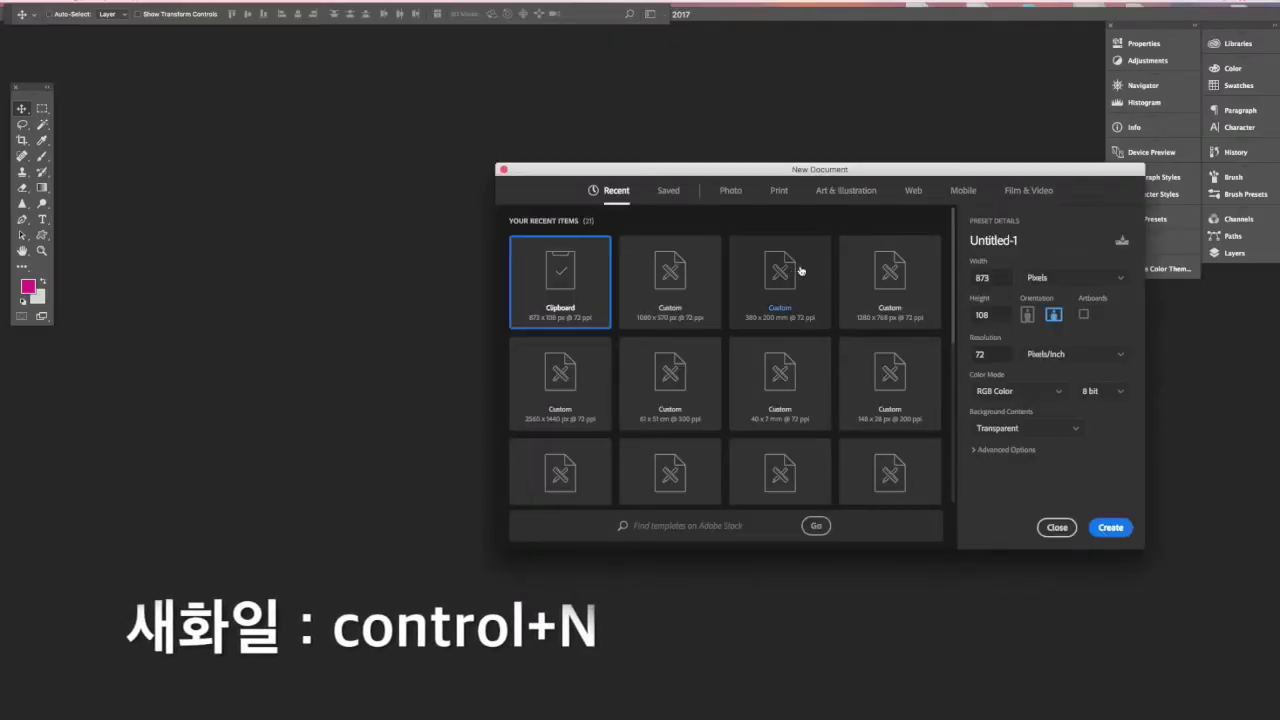
text(1280)
key(Tab)
text(720)
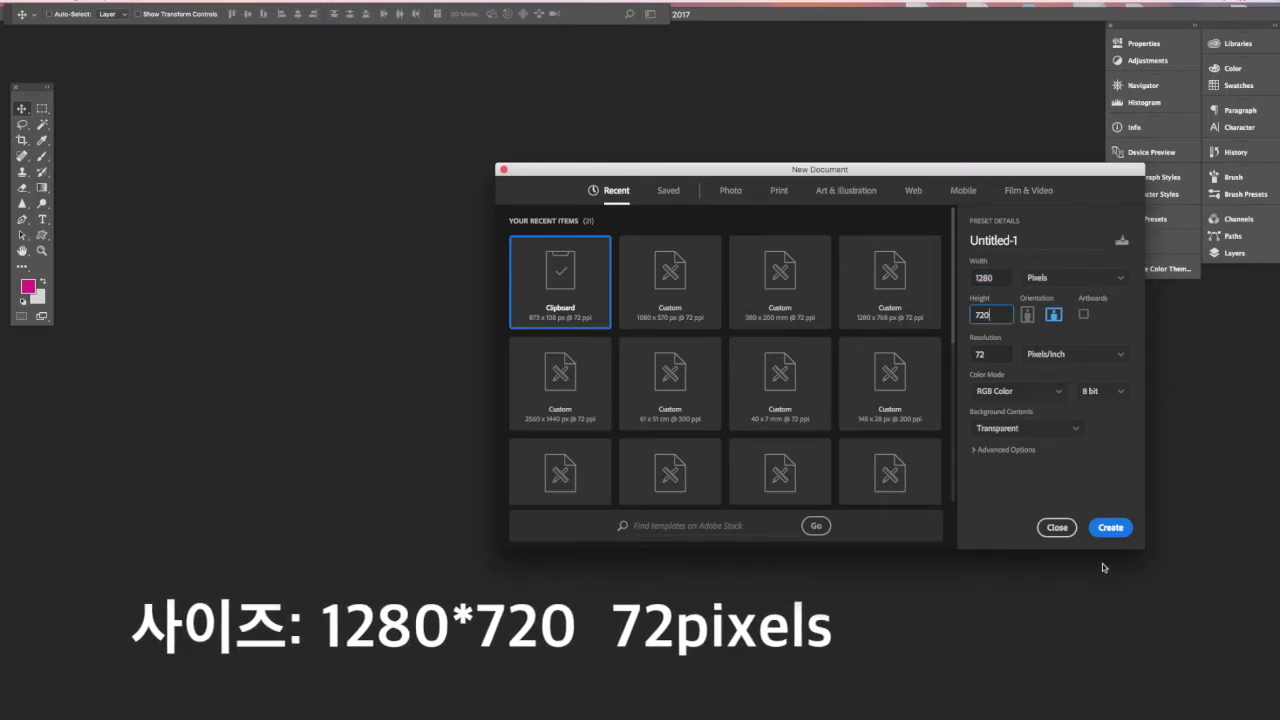
click(1112, 528)
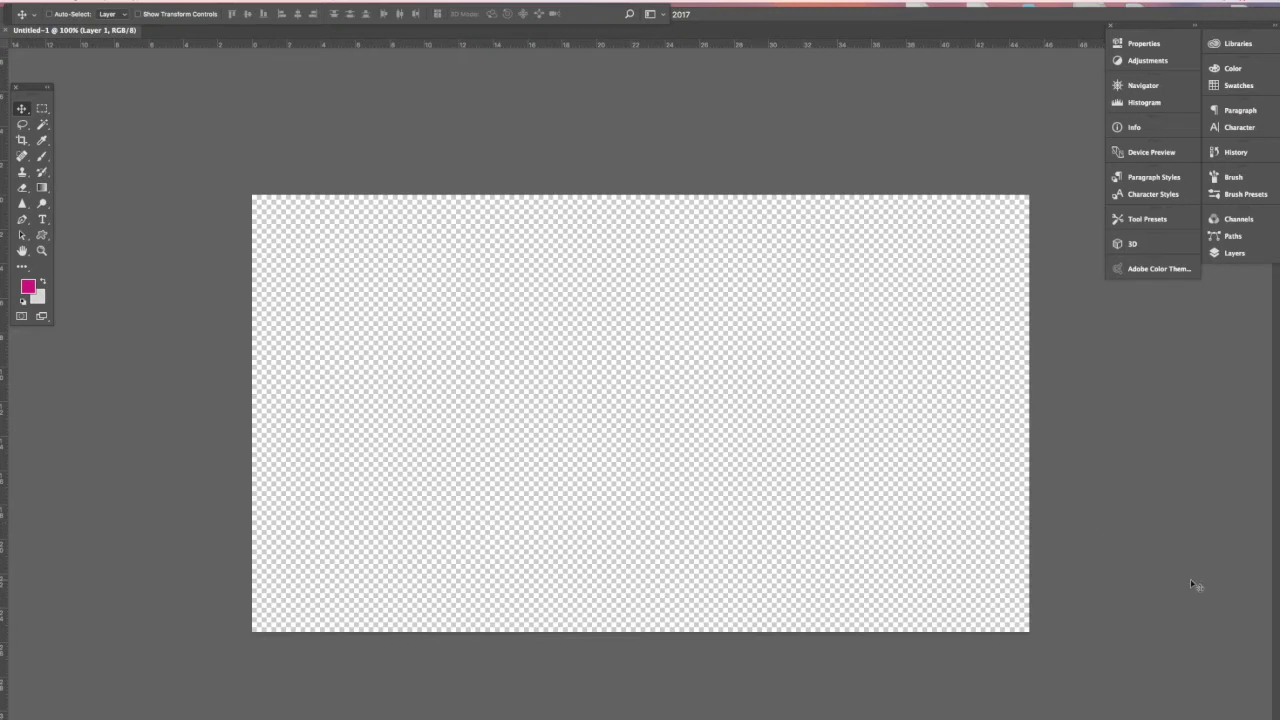
- Place the stepping-stone photo 001 징검다리 into the document at its fitted size
key(Tab)
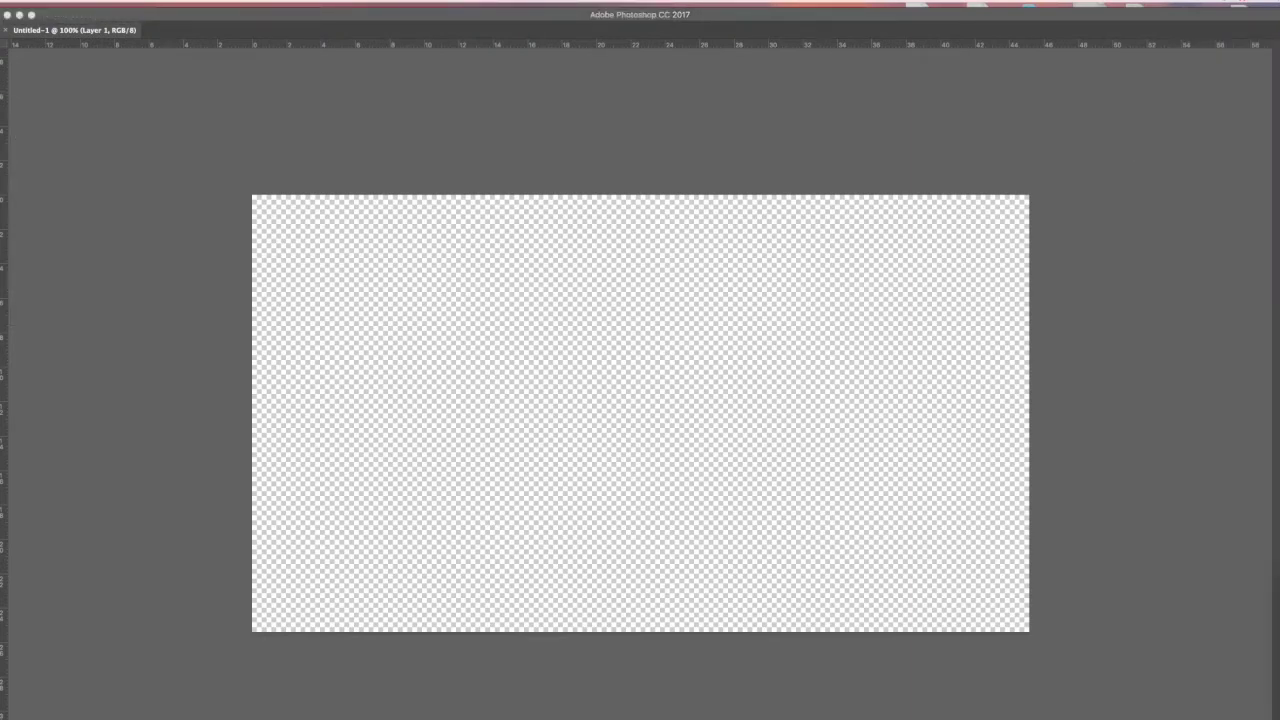
drag(1196, 567, 883, 463)
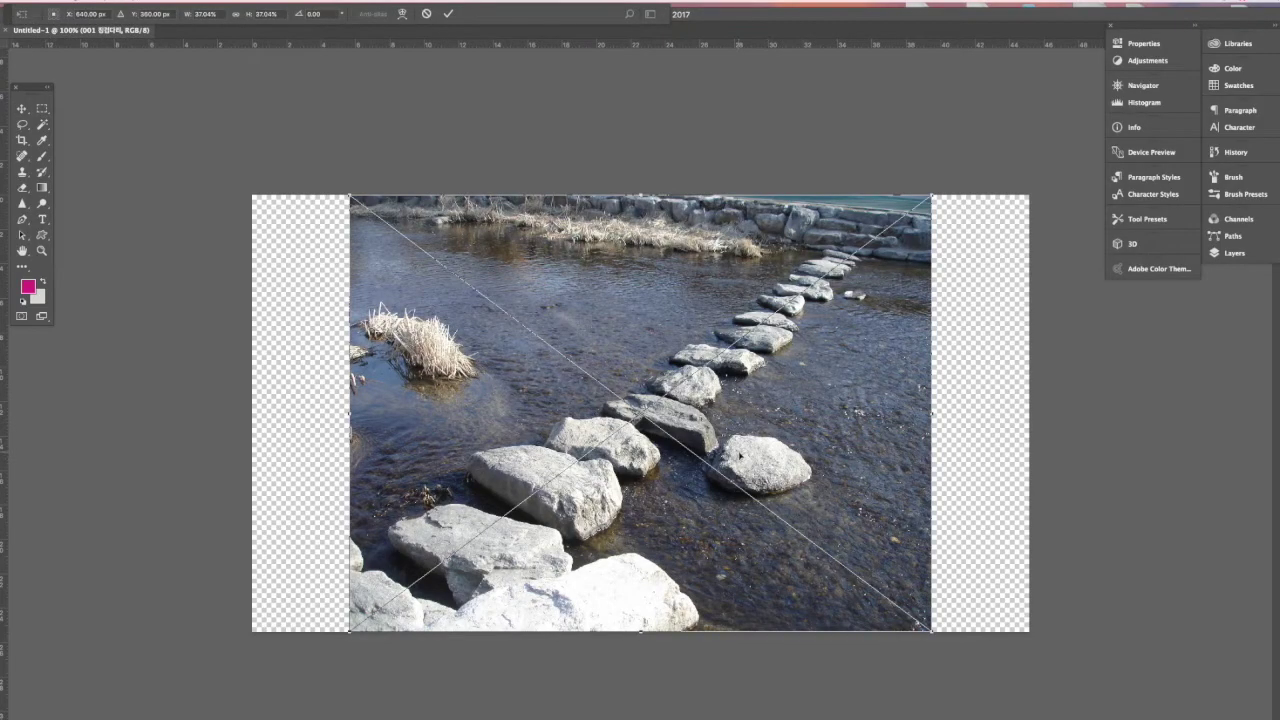
key(Return)
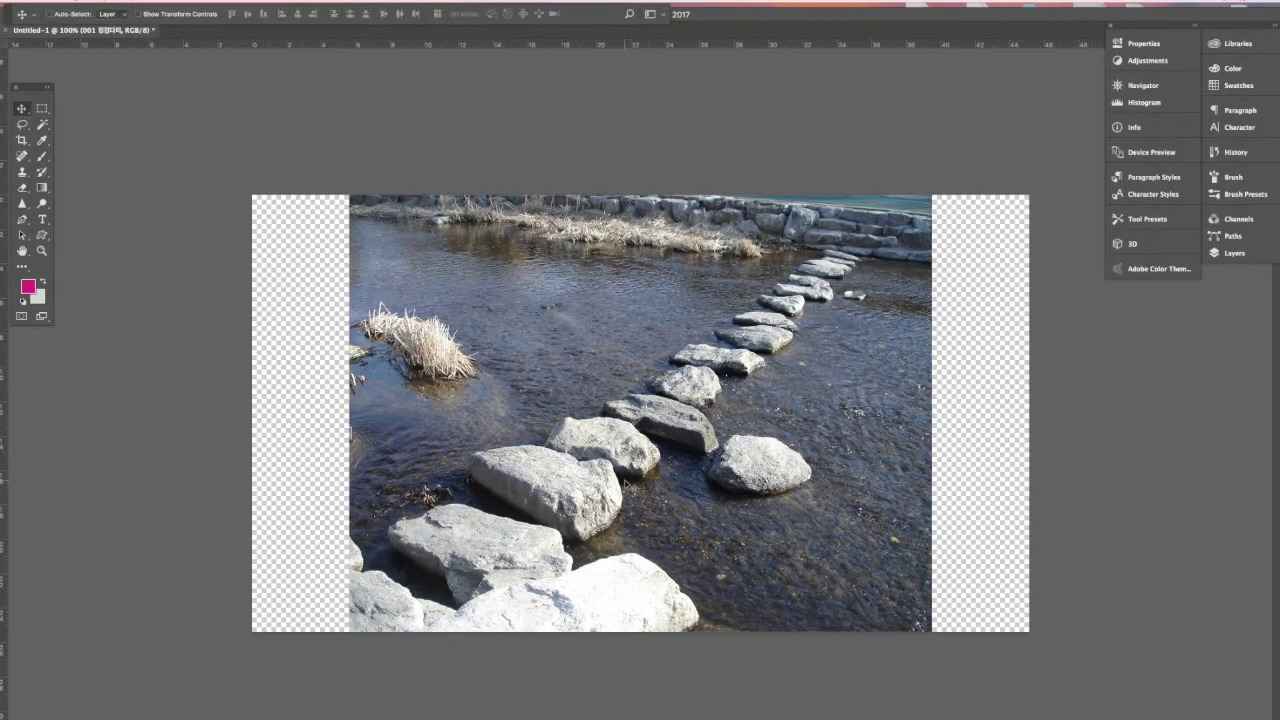
- Shift the stepping-stone photo slightly left on the canvas and rasterize its layer
key(F7)
drag(680, 395, 712, 398)
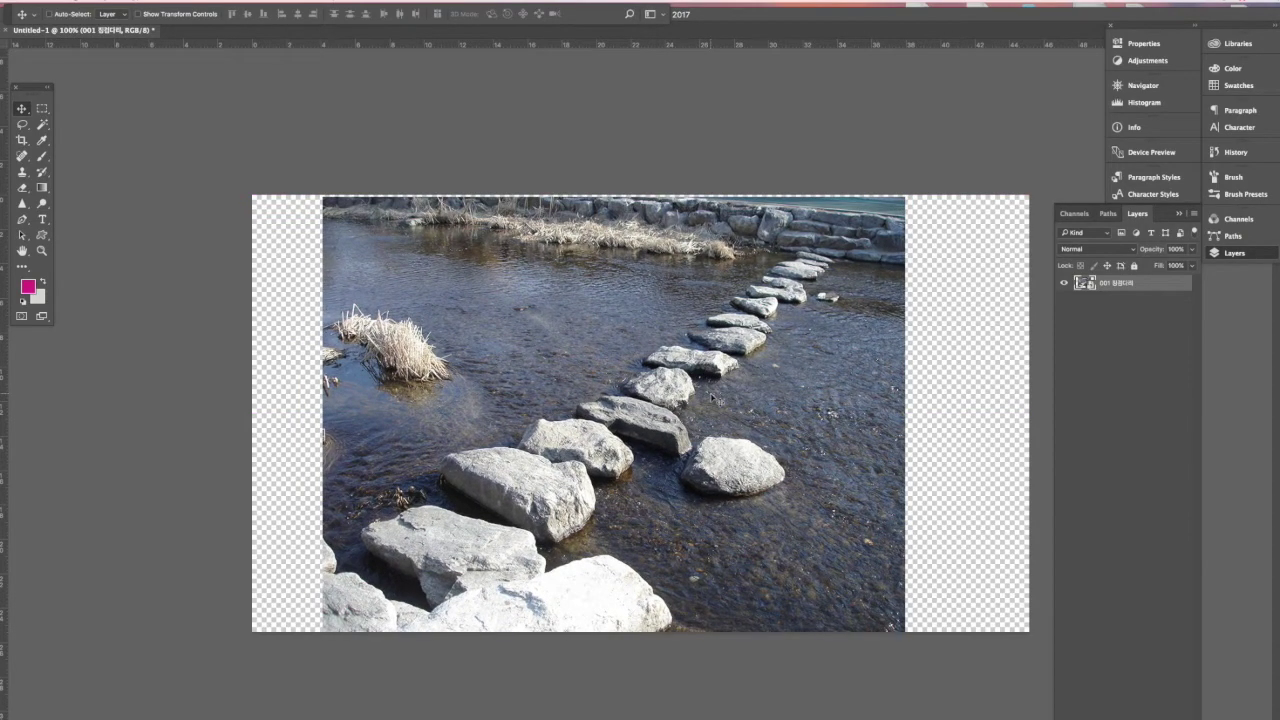
right_click(1149, 285)
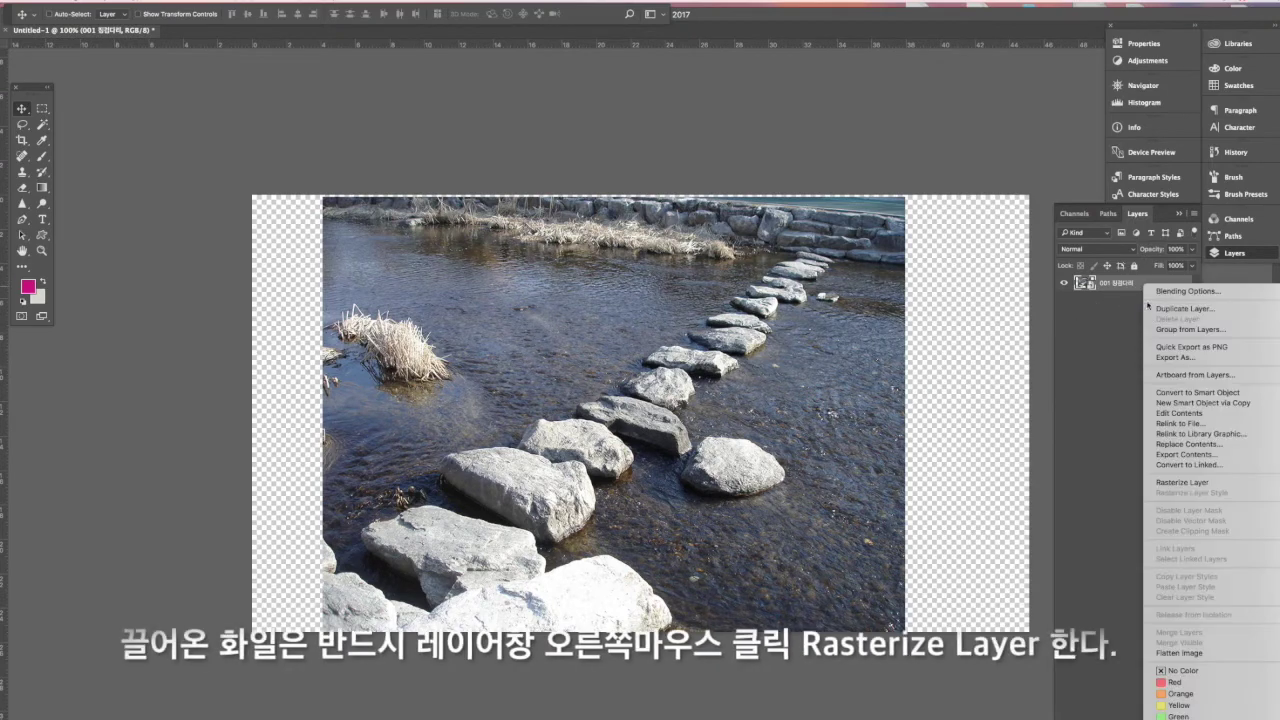
click(1205, 486)
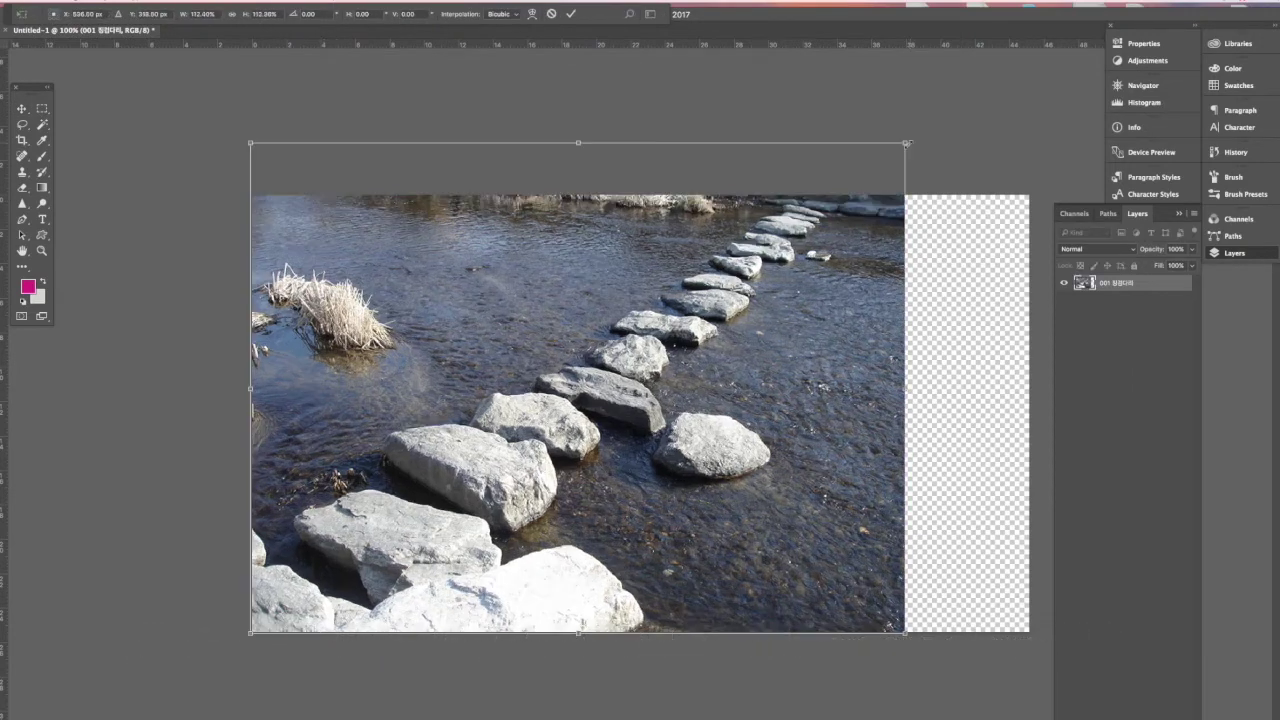
- Scale the stepping-stone photo to about 134% to span the canvas width, and lower it until the far bank shows
drag(906, 143, 1058, 90)
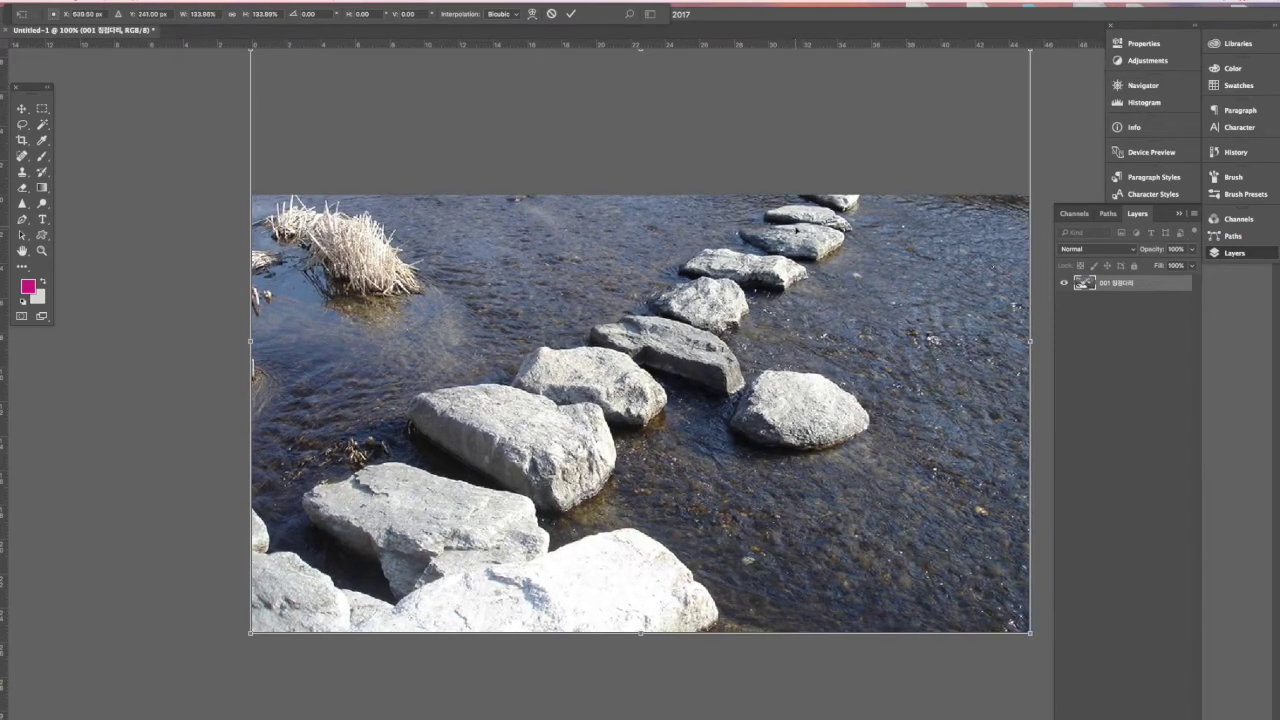
key(super+minus)
drag(647, 165, 640, 231)
key(Return)
key(ctrl+plus)
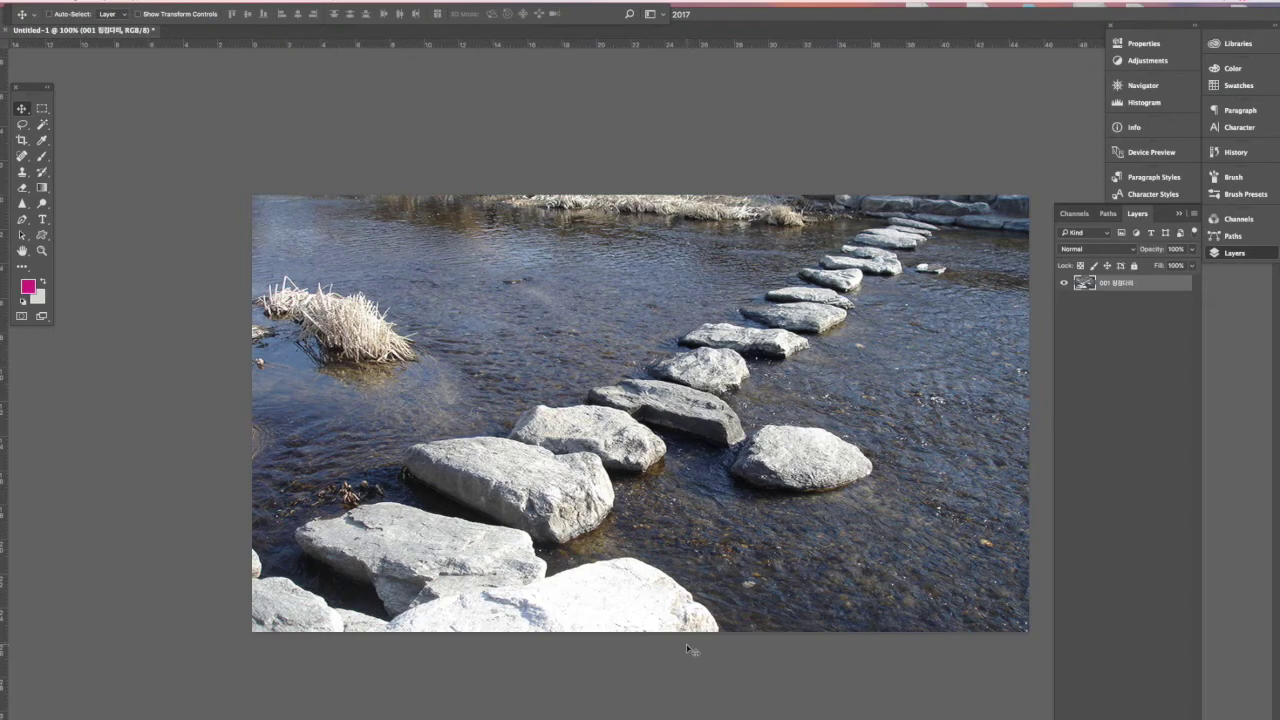
- Place the pussy willow photo 002 버들강아지 above the stepping stones and rasterize its layer
drag(1270, 604, 750, 487)
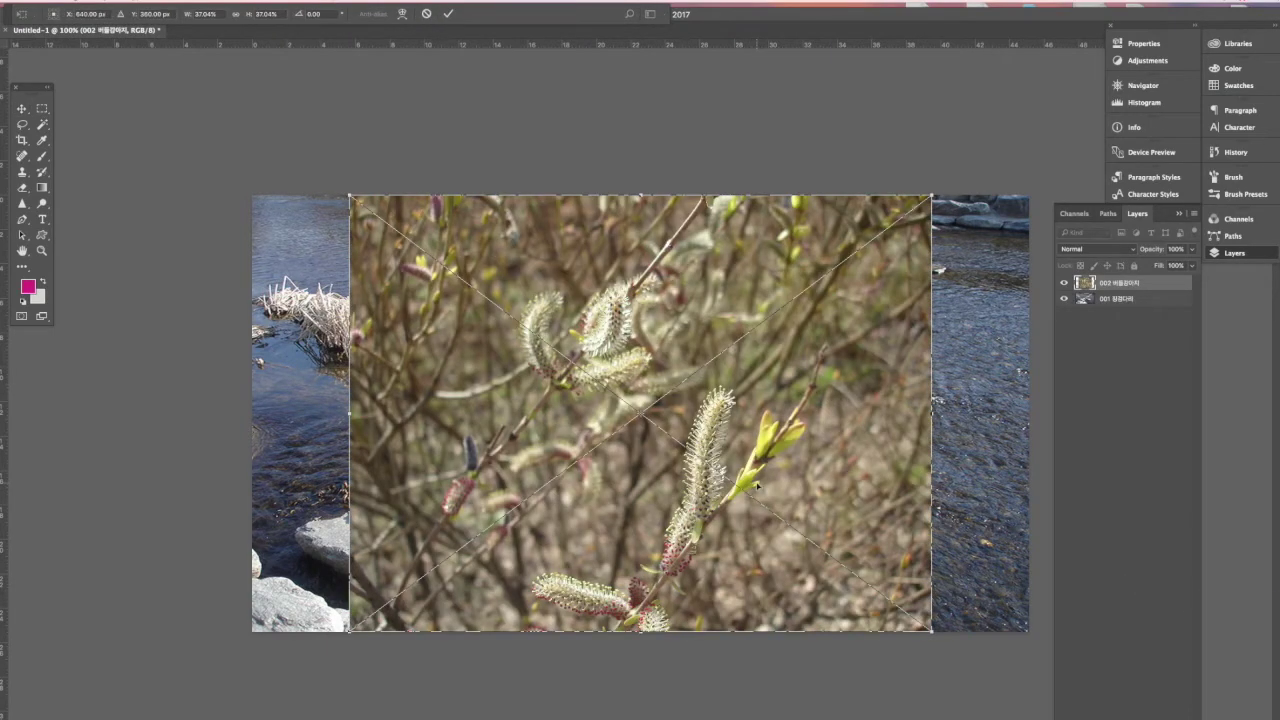
key(Return)
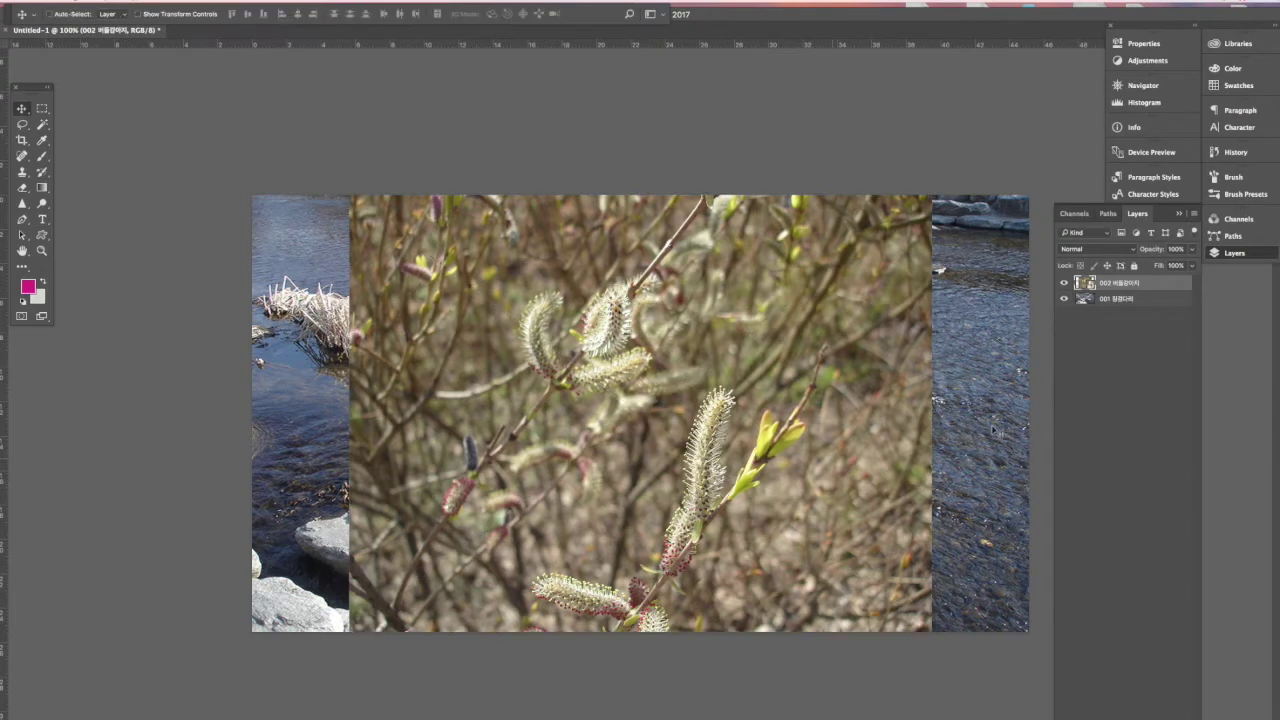
right_click(1150, 287)
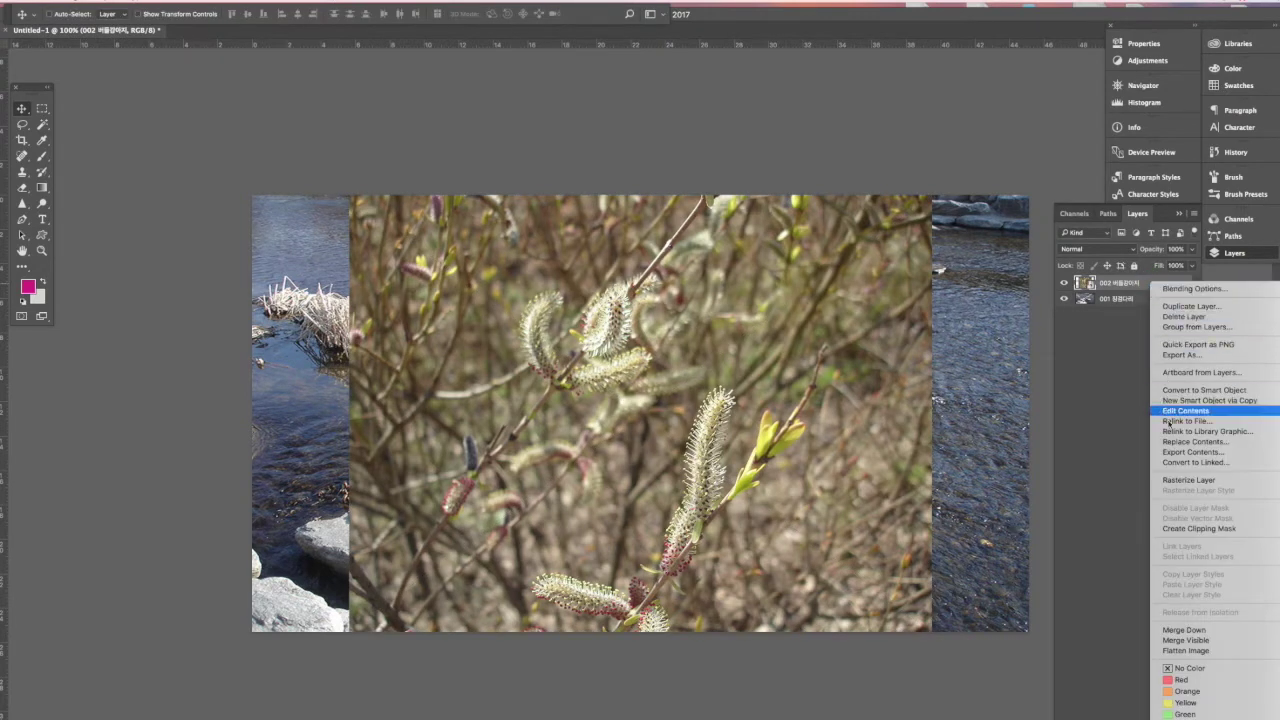
click(1178, 481)
- Shrink the pussy willow photo to roughly half size and fit it into the lower-left corner of the canvas
drag(890, 464, 783, 458)
key(ctrl+t)
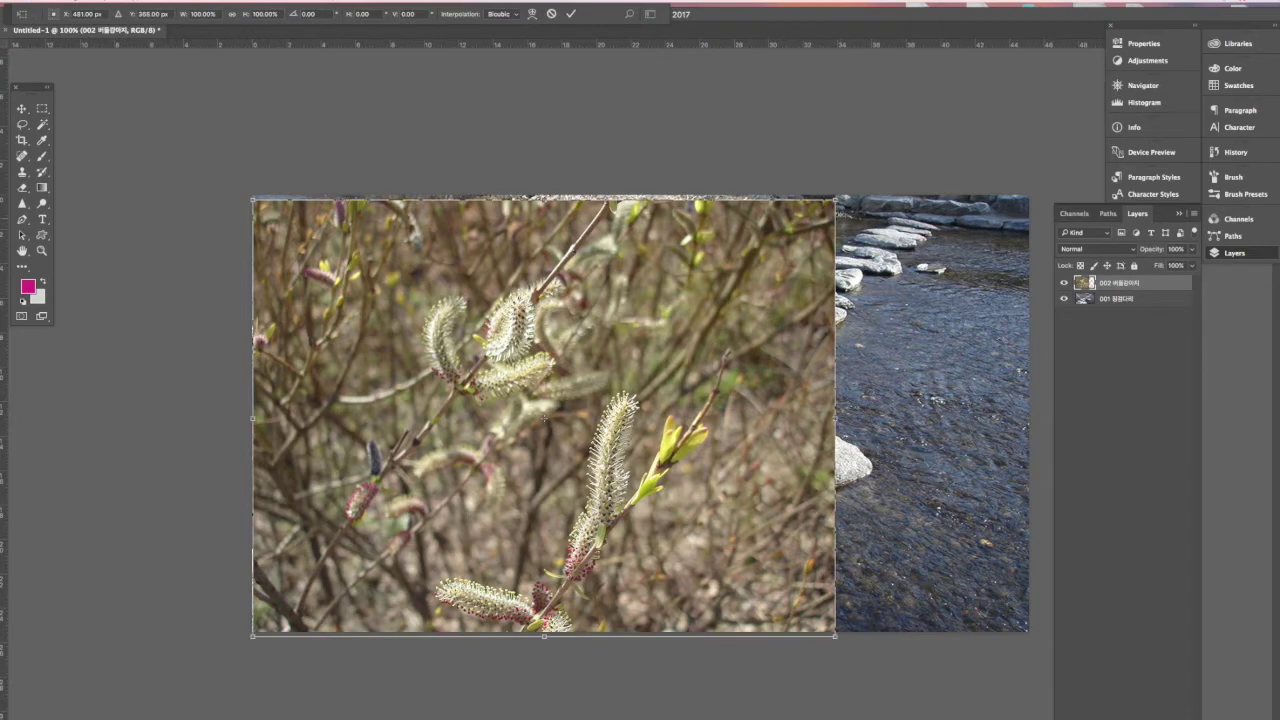
drag(835, 200, 584, 477)
key(Return)
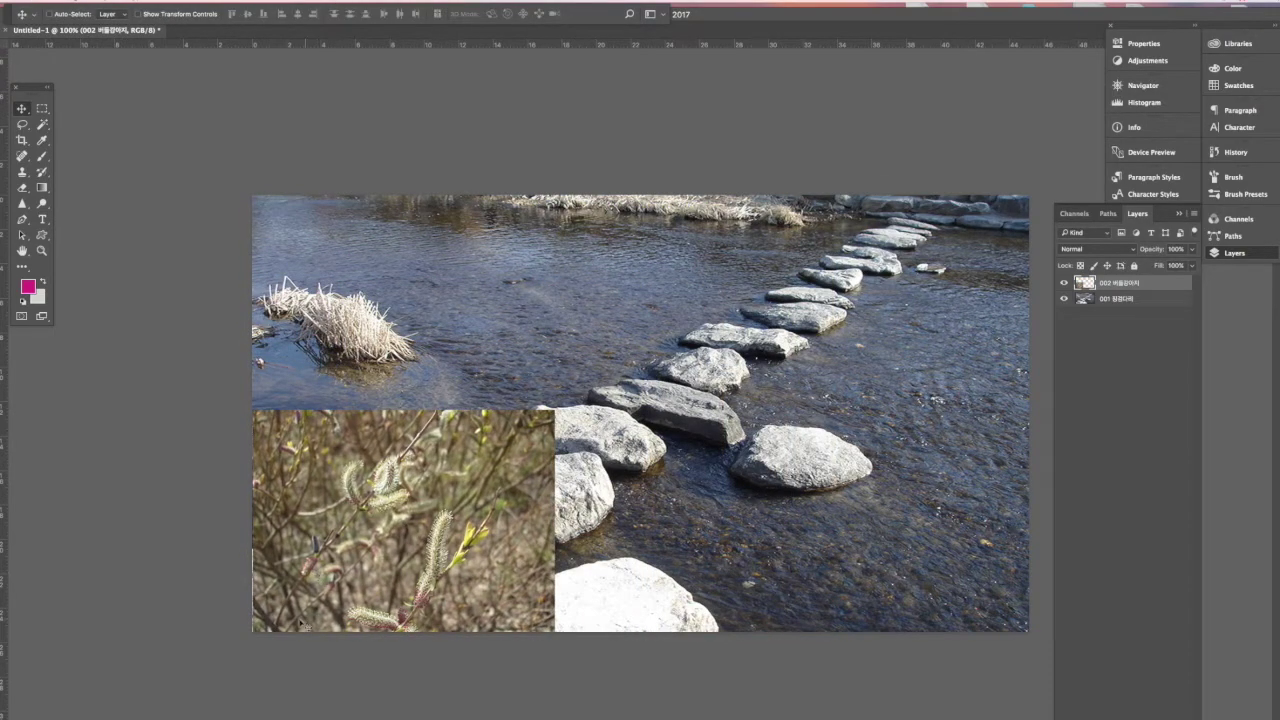
drag(396, 564, 380, 566)
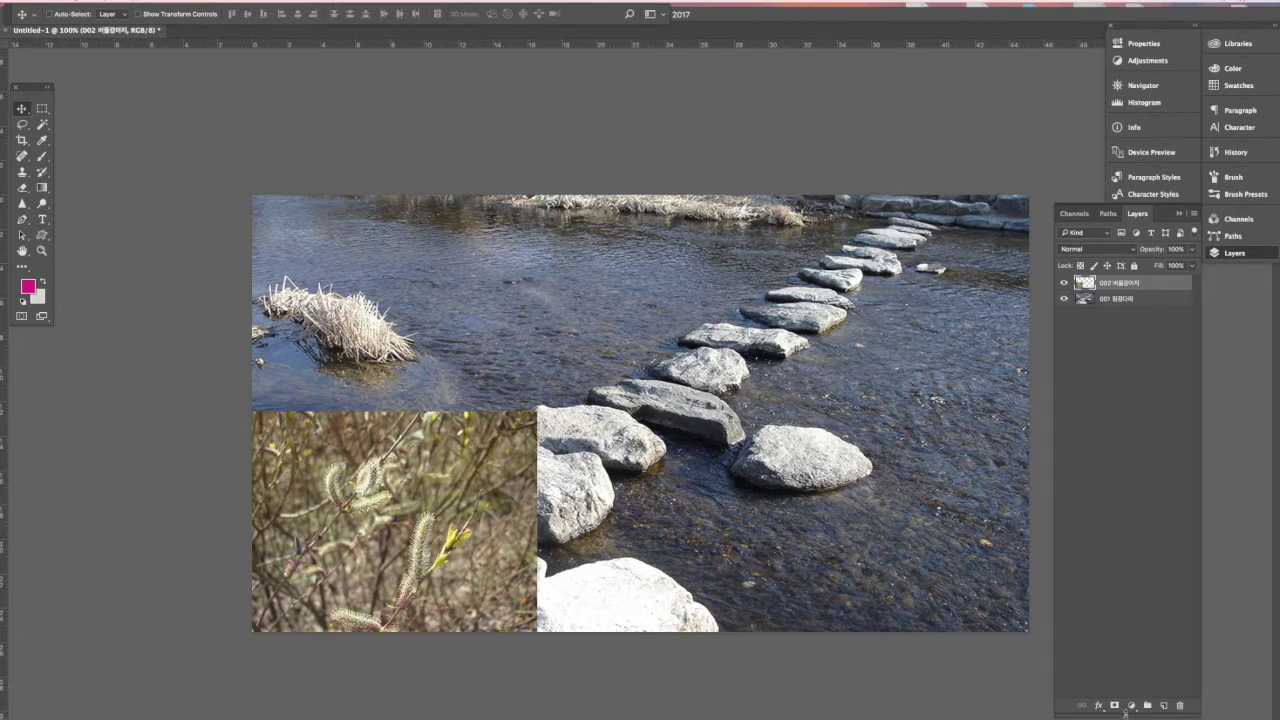
- Add an inverted layer mask to the pussy willow layer and brush white to reveal only the branches over the lower-left stones
click(1115, 706)
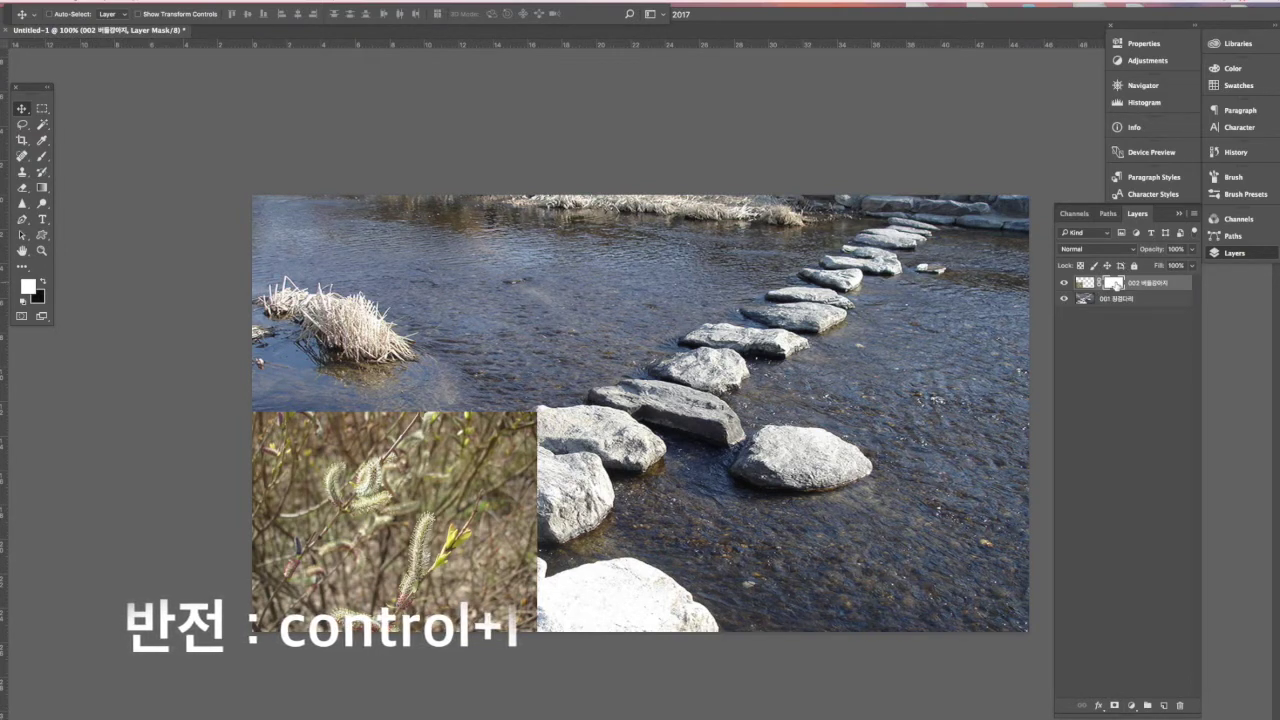
key(ctrl+i)
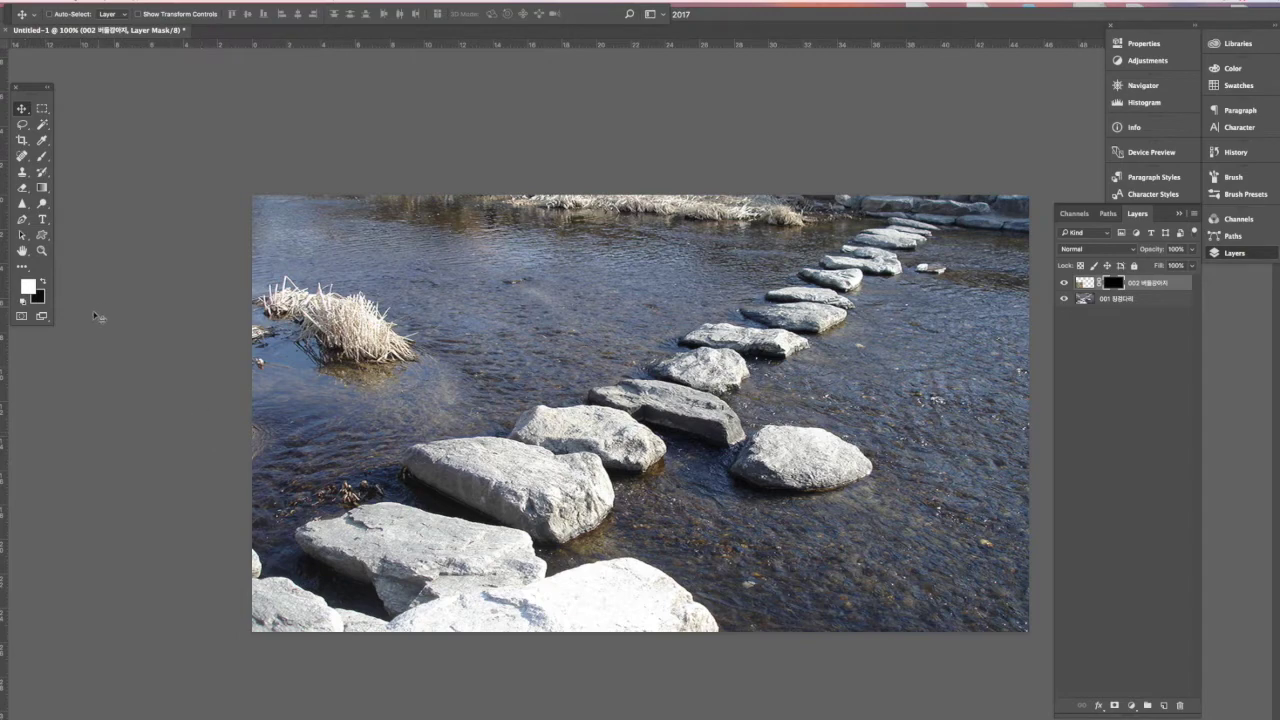
key(b)
mouse_move(368, 553)
mouse_down()
mouse_move(355, 570)
mouse_move(330, 545)
mouse_move(335, 525)
mouse_move(381, 565)
mouse_move(310, 595)
mouse_move(423, 537)
mouse_move(360, 600)
mouse_move(438, 522)
mouse_move(428, 512)
mouse_move(398, 590)
mouse_move(420, 588)
mouse_move(243, 549)
mouse_move(400, 425)
mouse_up()
key(v)
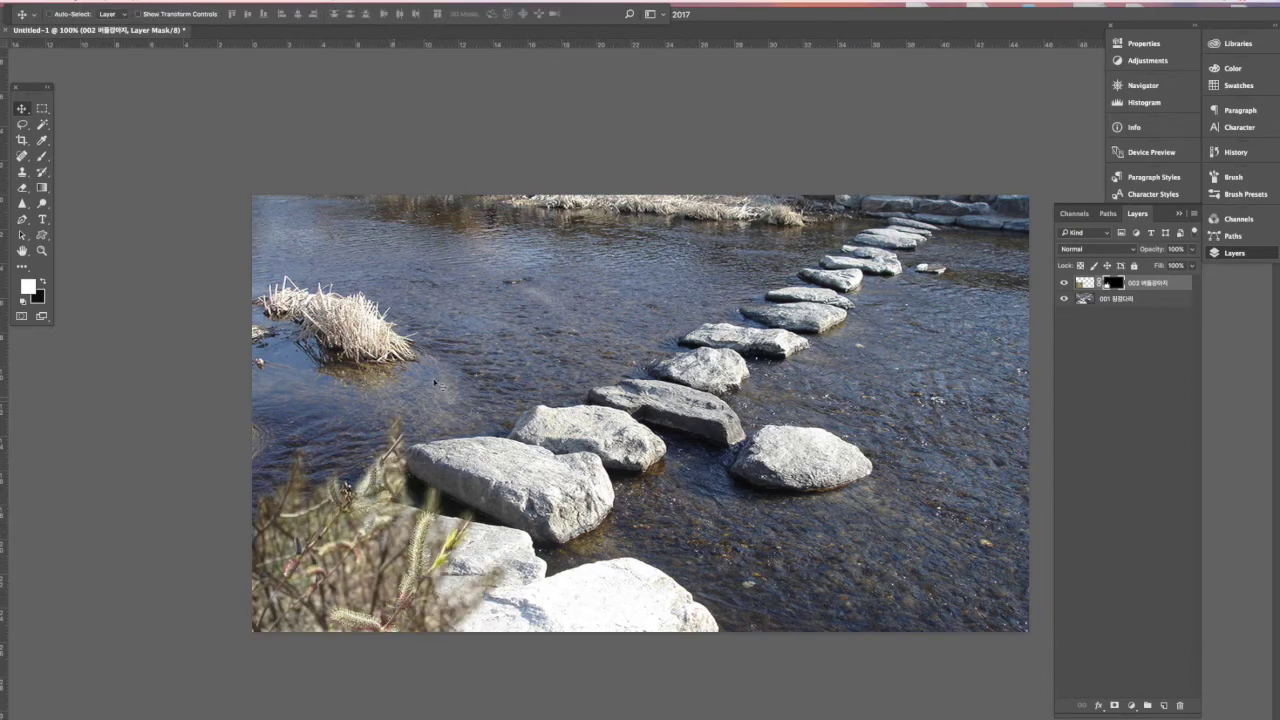
- On the 001 징검다리 layer, enlarge the Clone Stamp brush and cover the right side of the dry grass clump with sampled water
click(1118, 300)
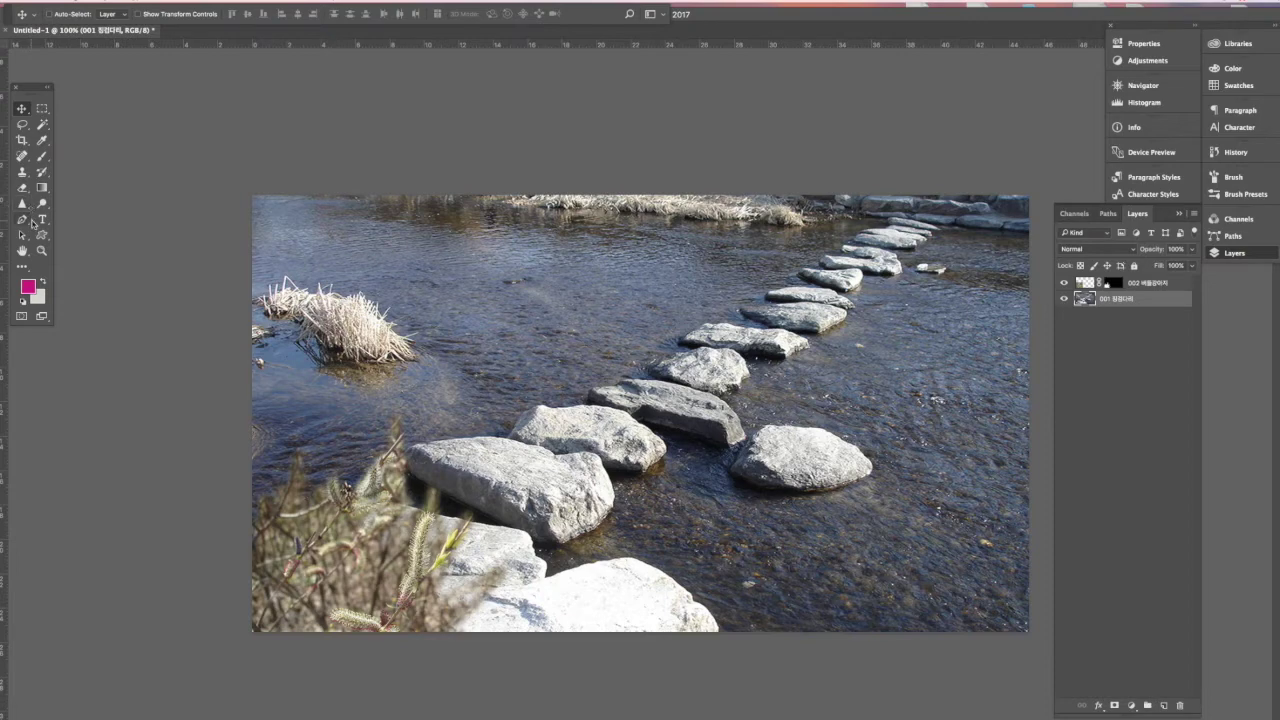
click(22, 172)
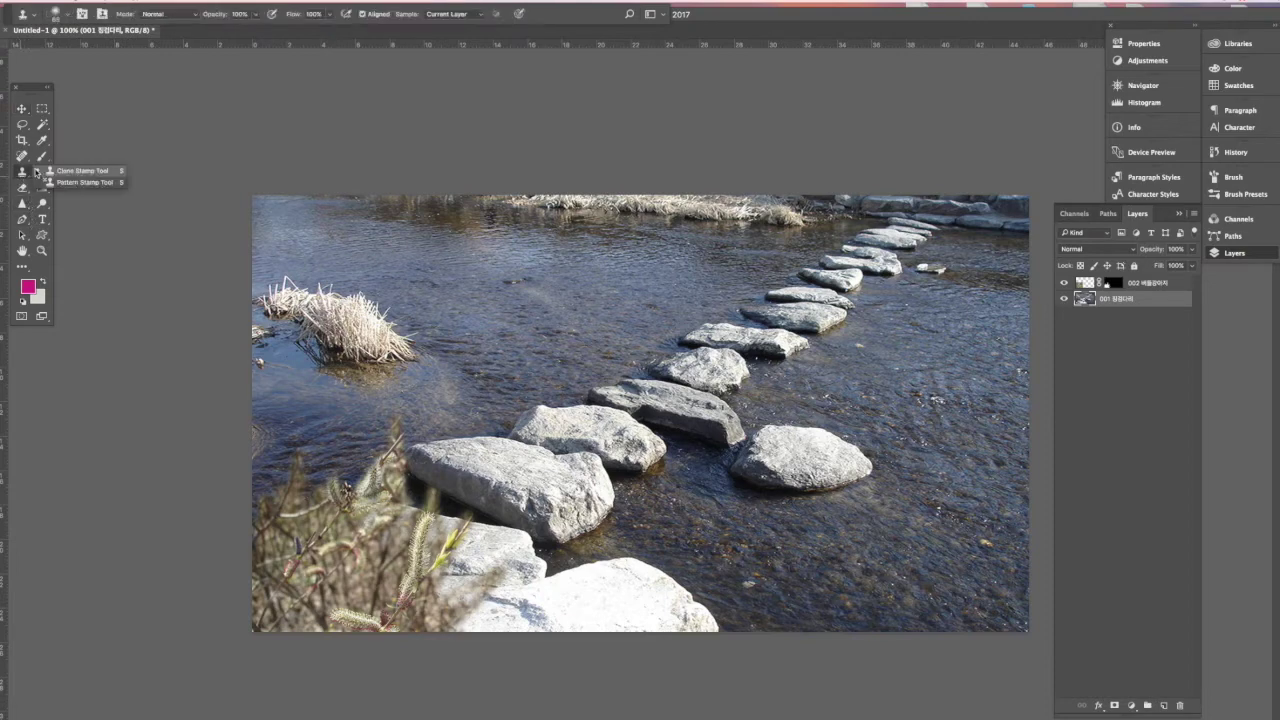
click(60, 14)
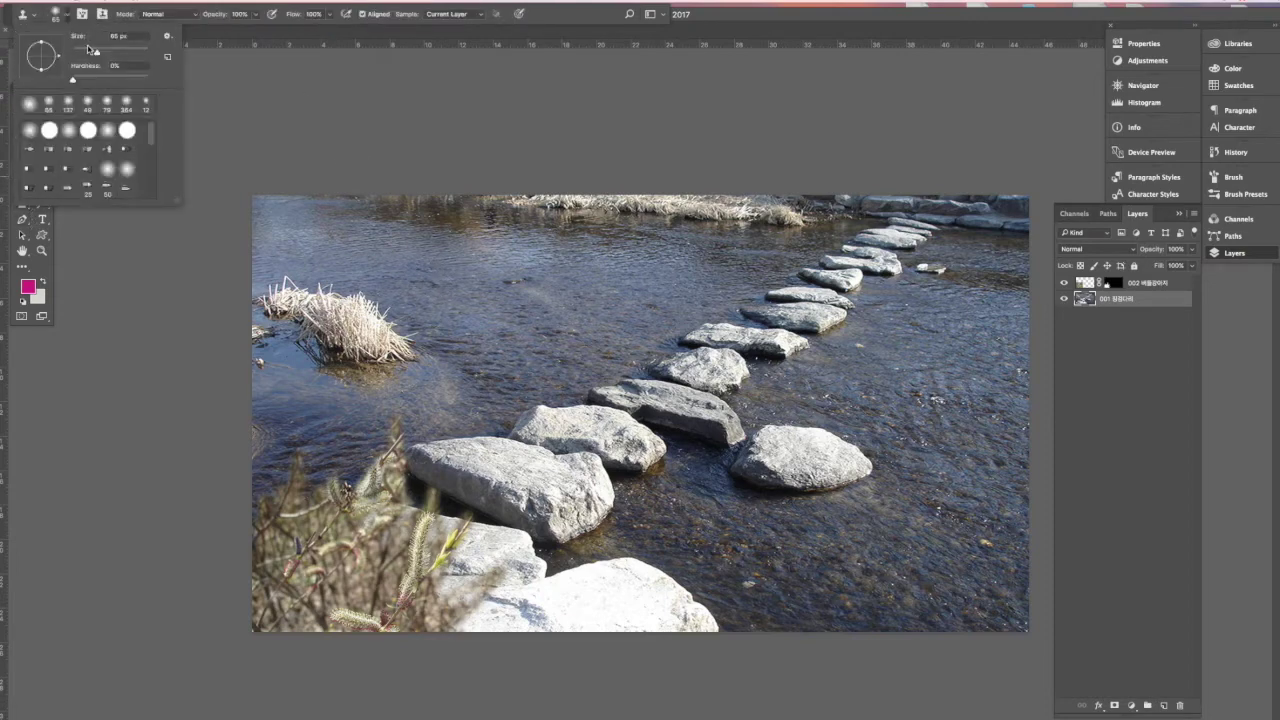
key(Return)
alt+click(488, 314)
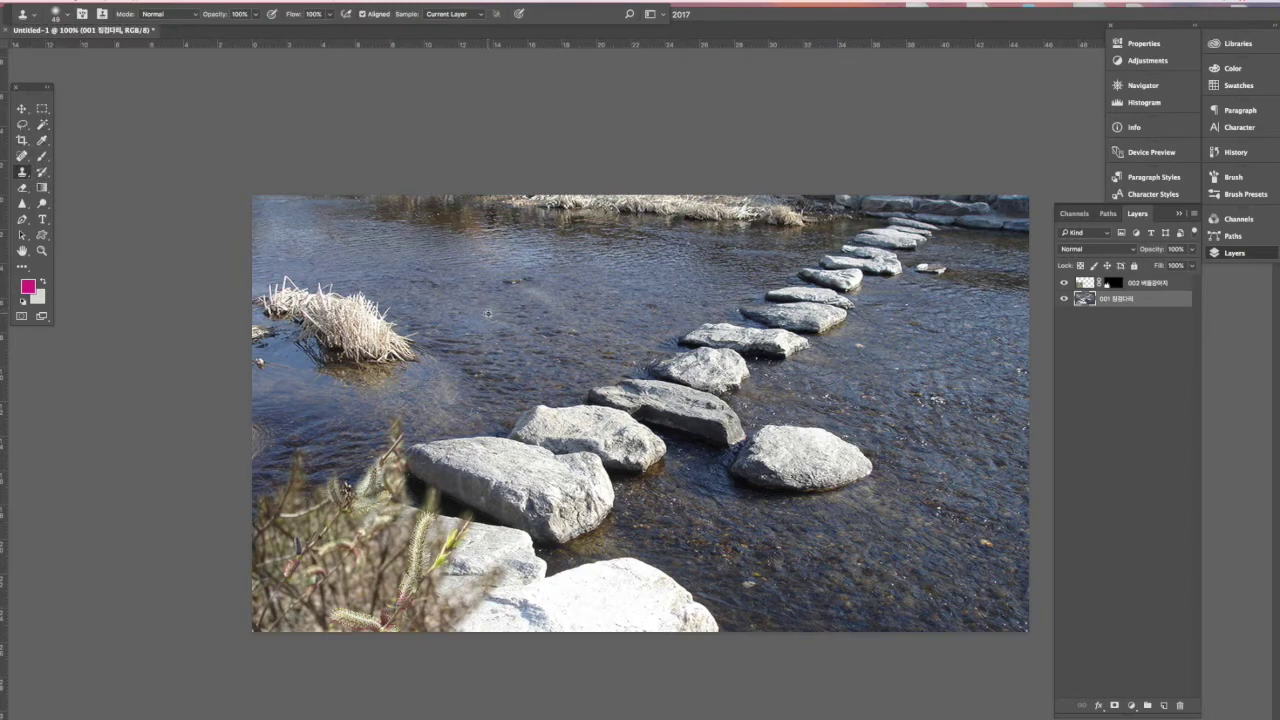
key(bracketright)
key(bracketright)
key(bracketright)
key(bracketright)
key(bracketright)
click(379, 336)
click(379, 336)
click(379, 336)
alt+click(480, 312)
click(402, 351)
- Clone sampled water over the rest of the dry grass clump and the debris by the image's left edge
alt+click(474, 314)
alt+click(484, 312)
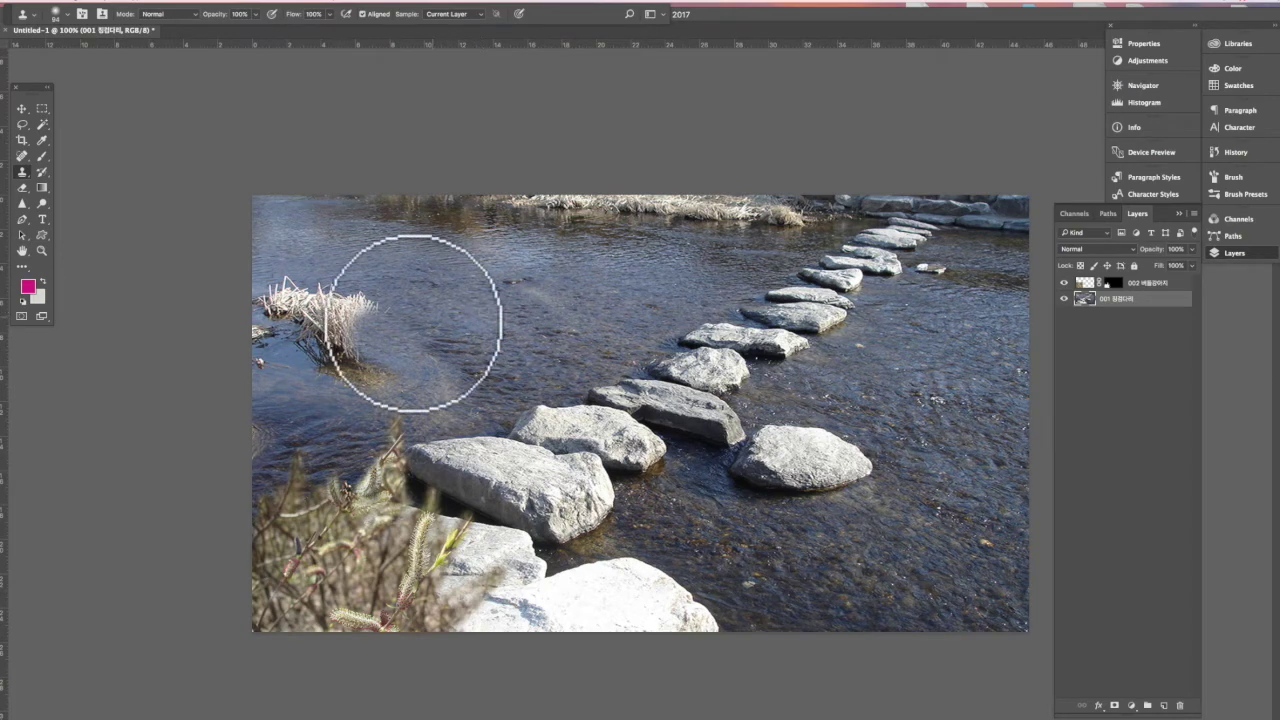
click(331, 346)
alt+click(487, 314)
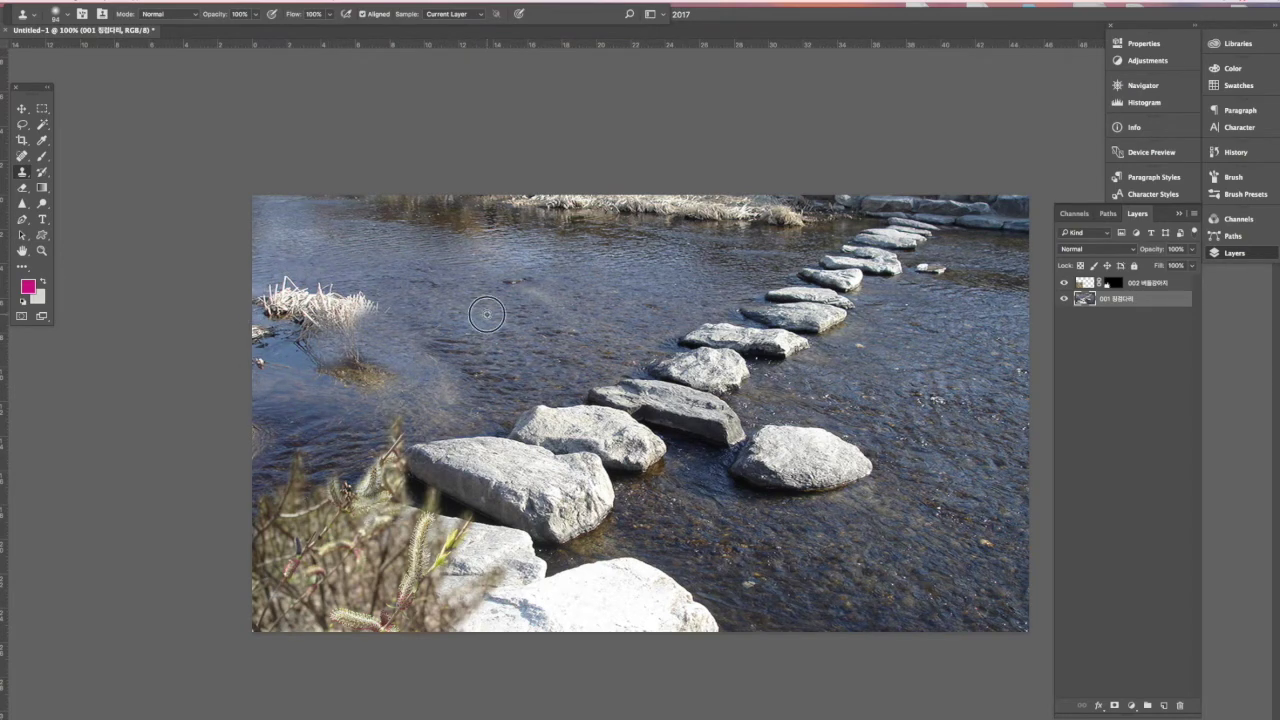
click(334, 312)
click(22, 108)
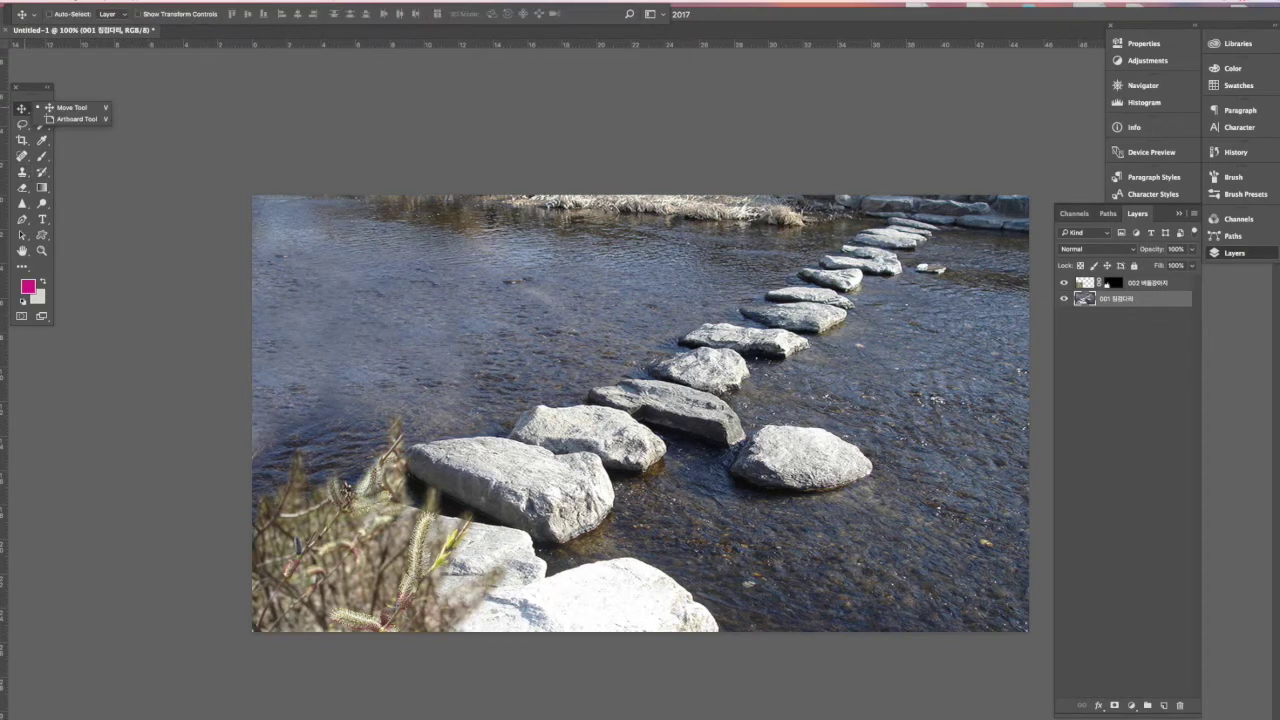
- Place the pink flower photo 003 꽃잔디 between the two existing layers and rasterize its layer
key(Tab)
key(Tab)
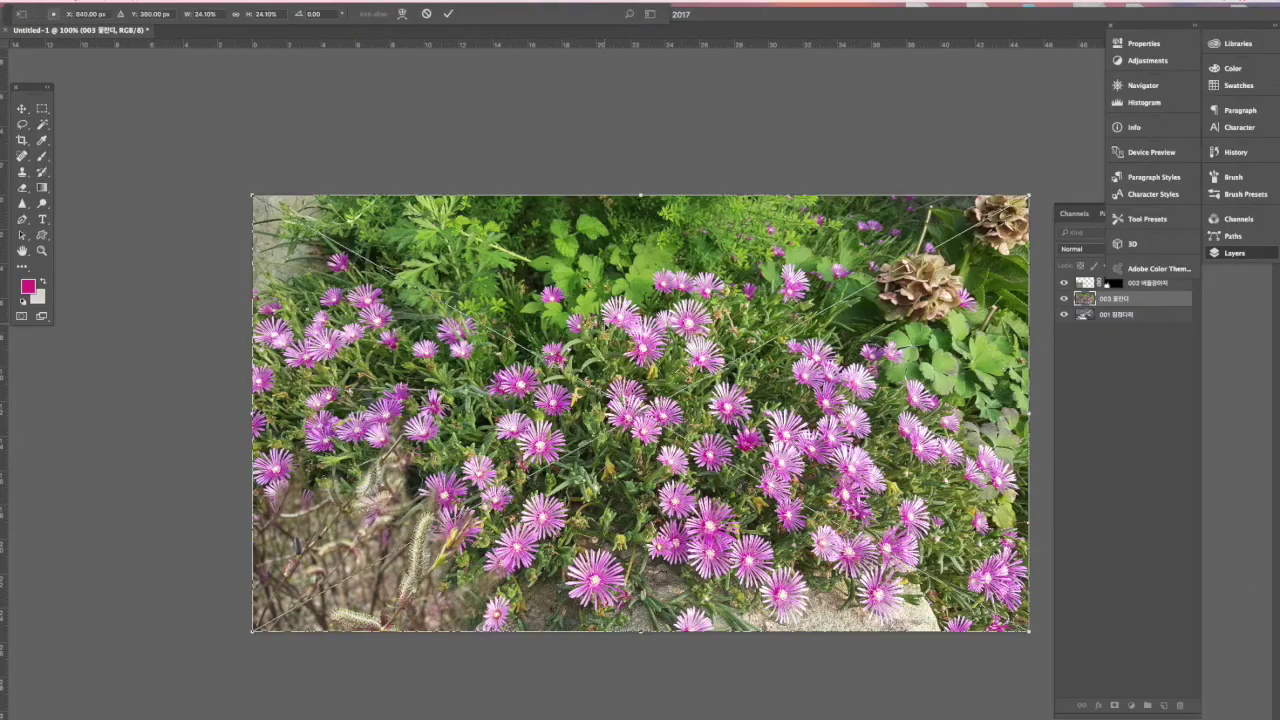
key(Return)
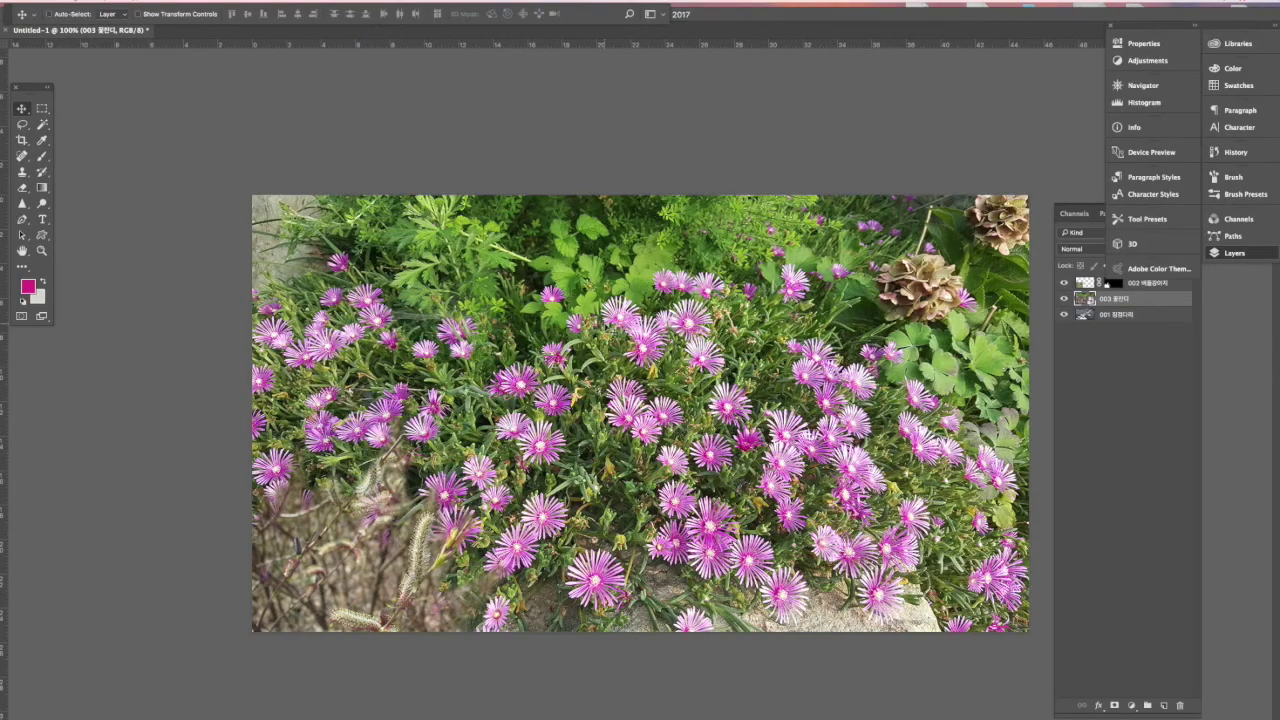
click(1122, 316)
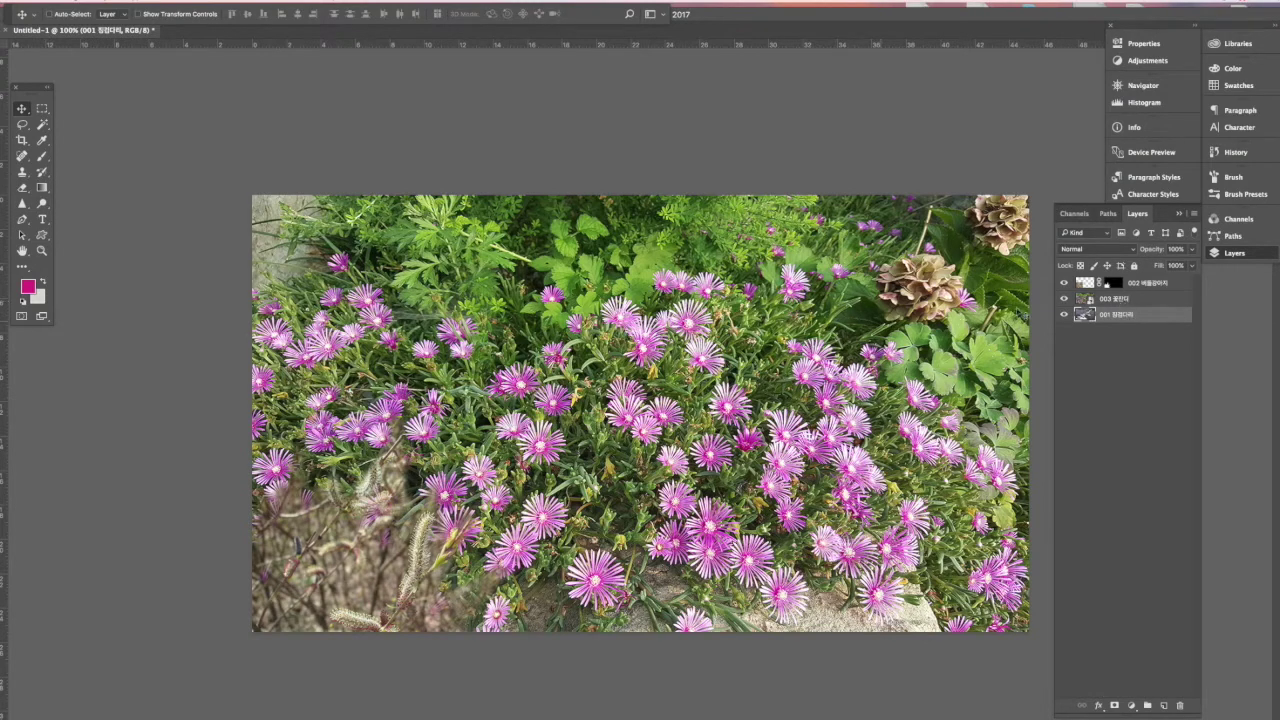
click(1138, 301)
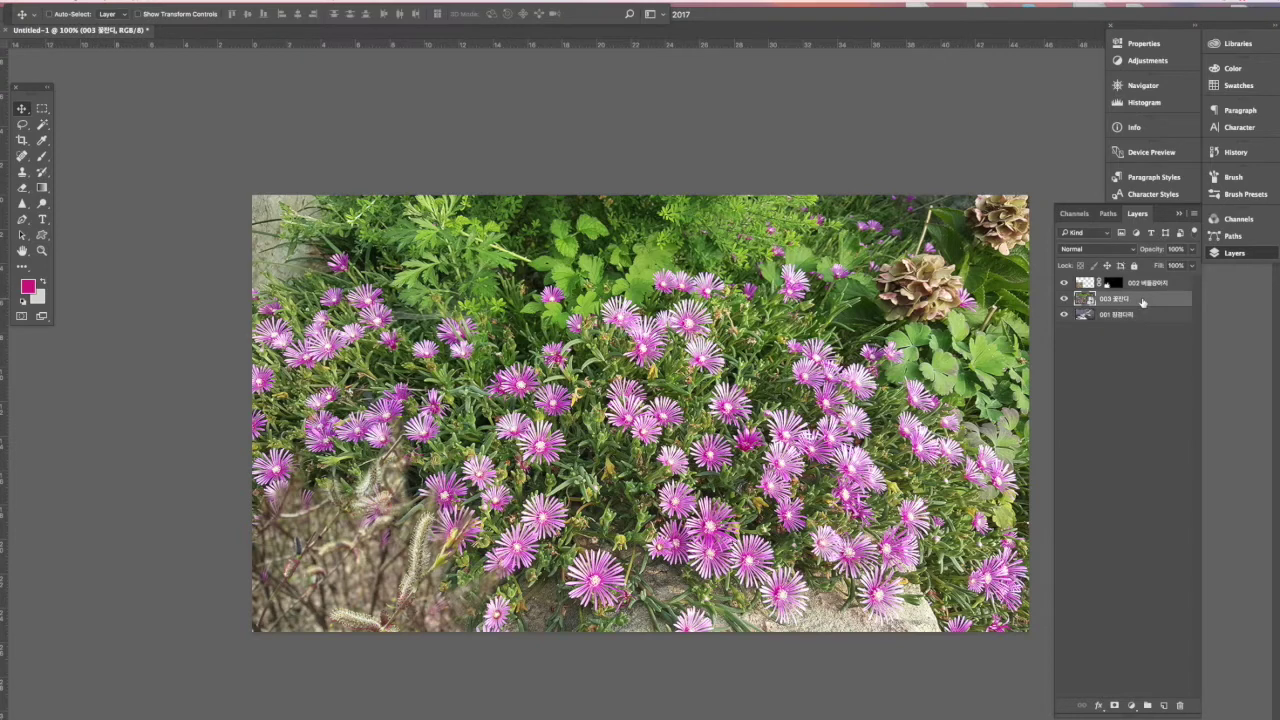
right_click(1143, 301)
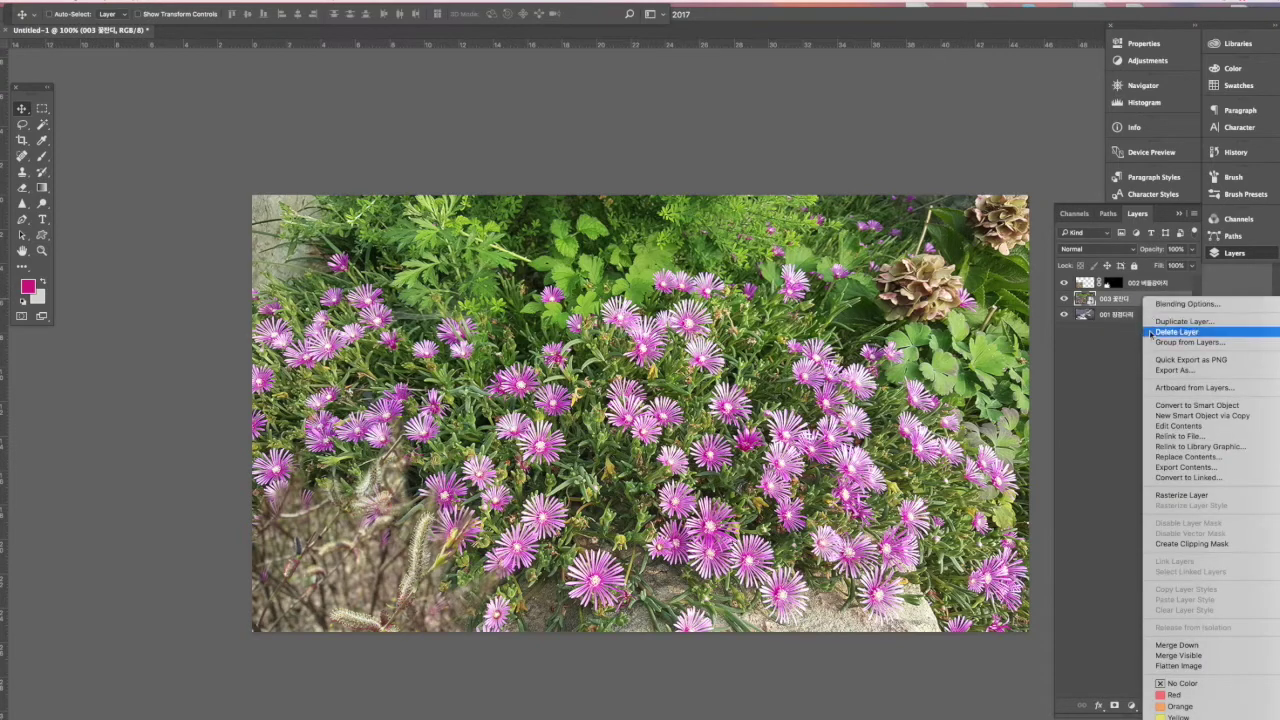
click(1205, 496)
- Scale the flower photo to about 47.6% and position it over the far bank, with only its lower flowers inside the canvas
key(ctrl+t)
drag(1029, 631, 790, 497)
drag(727, 457, 743, 205)
drag(808, 249, 841, 266)
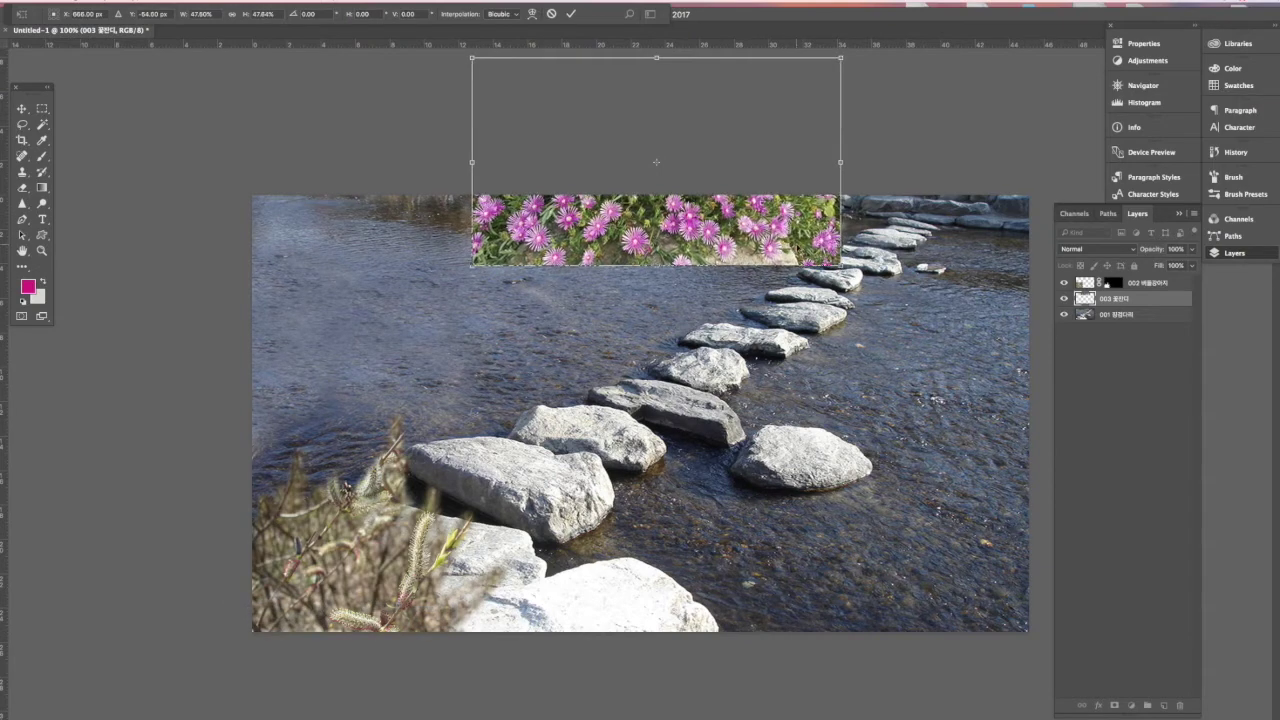
drag(800, 218, 794, 210)
key(Return)
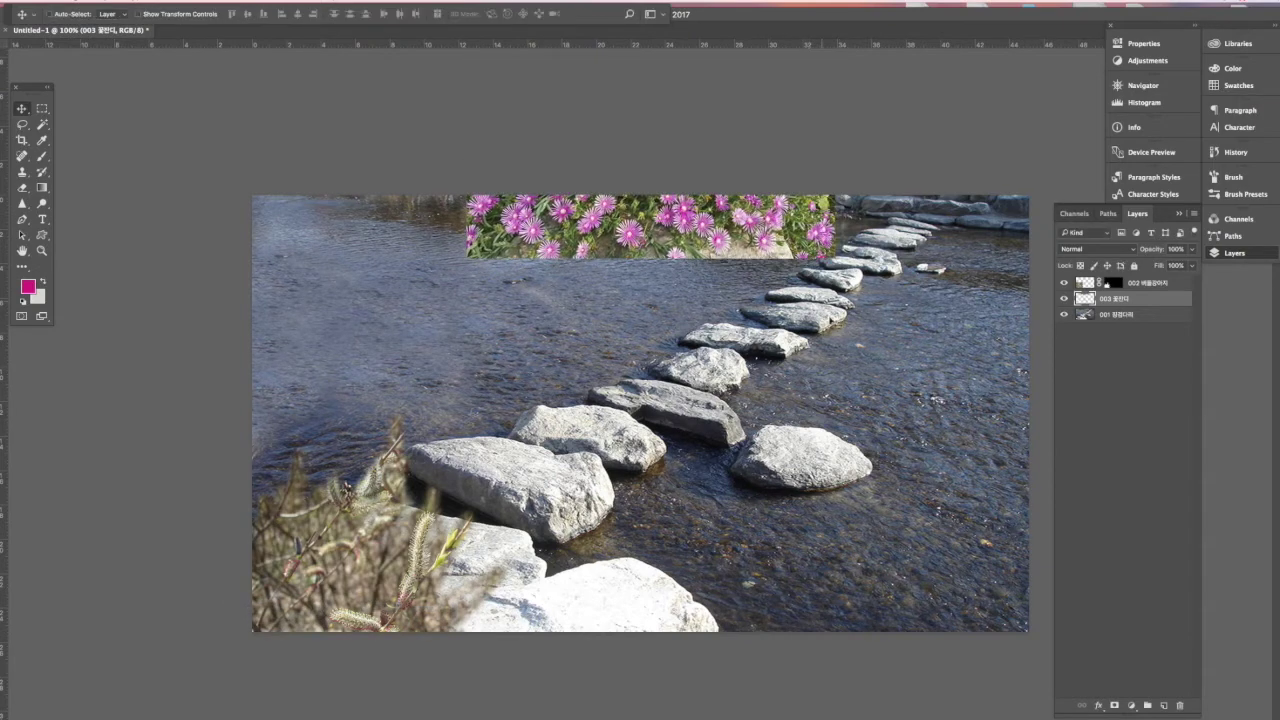
- Add an inverted black mask to the 003 꽃잔디 layer and paint white to reveal pink flowers along the far bank
click(1114, 706)
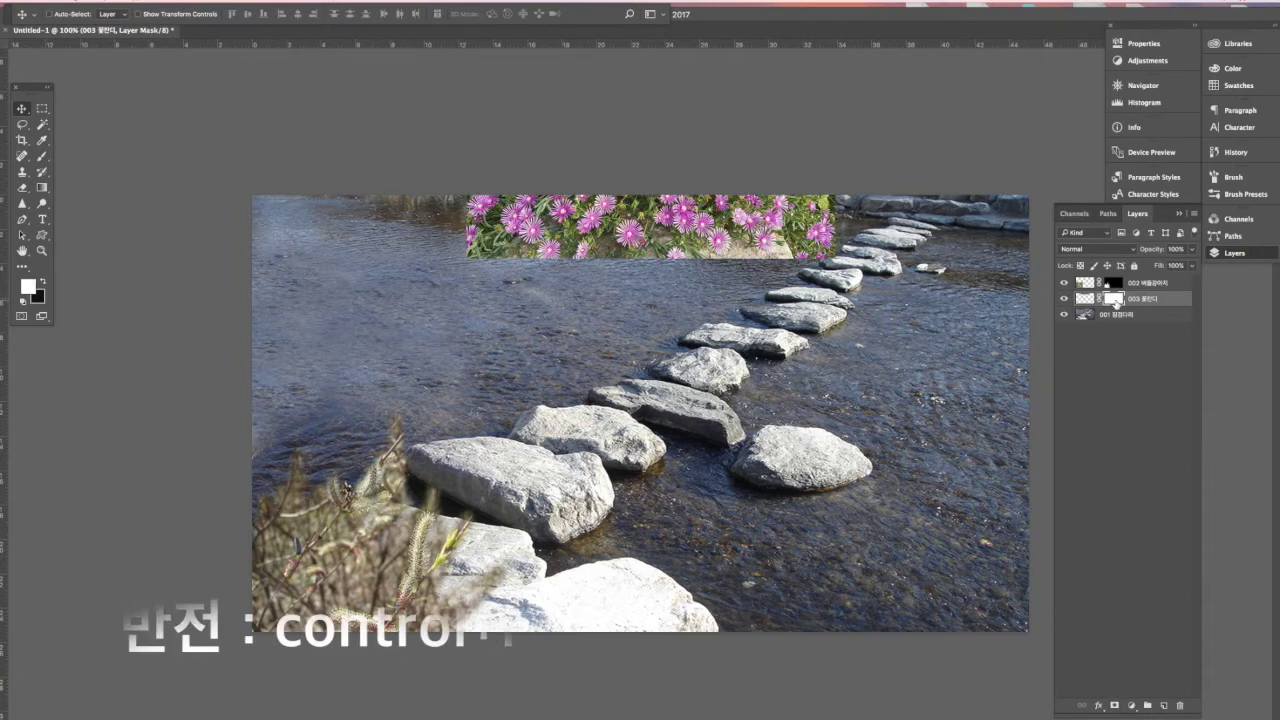
key(ctrl+i)
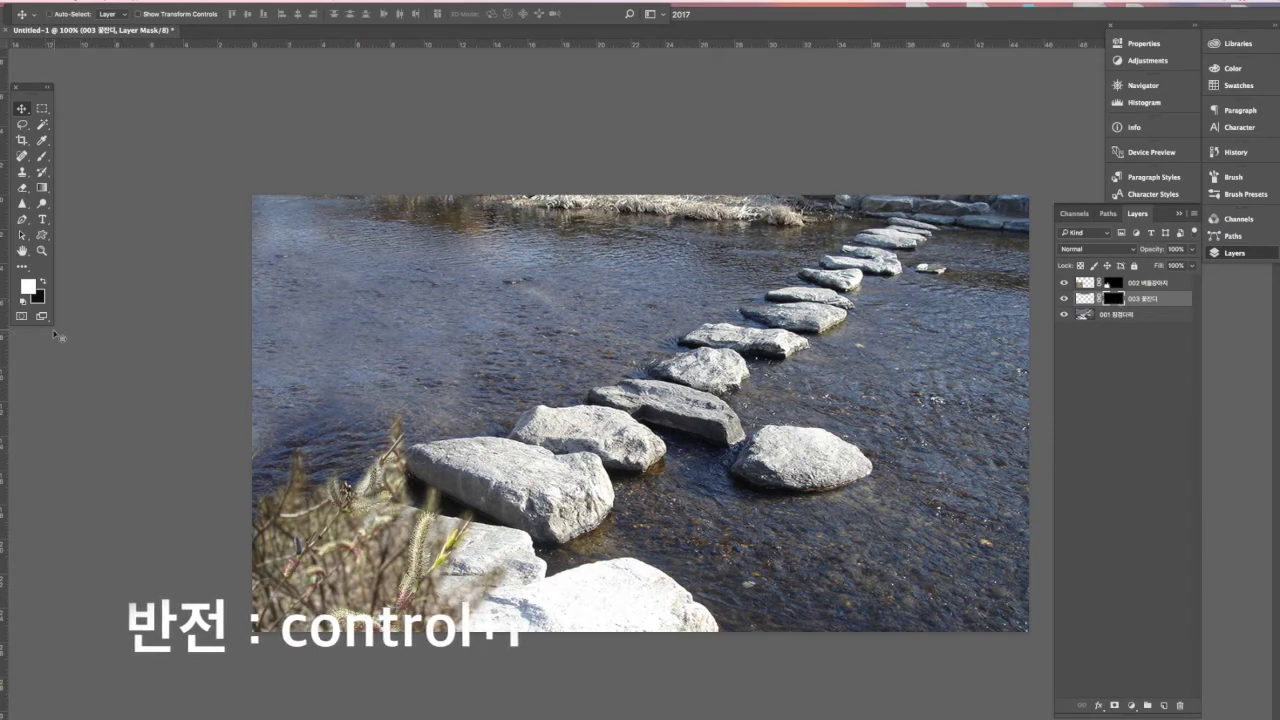
click(41, 156)
mouse_move(684, 193)
mouse_down()
mouse_move(745, 210)
mouse_move(808, 204)
mouse_move(785, 198)
mouse_up()
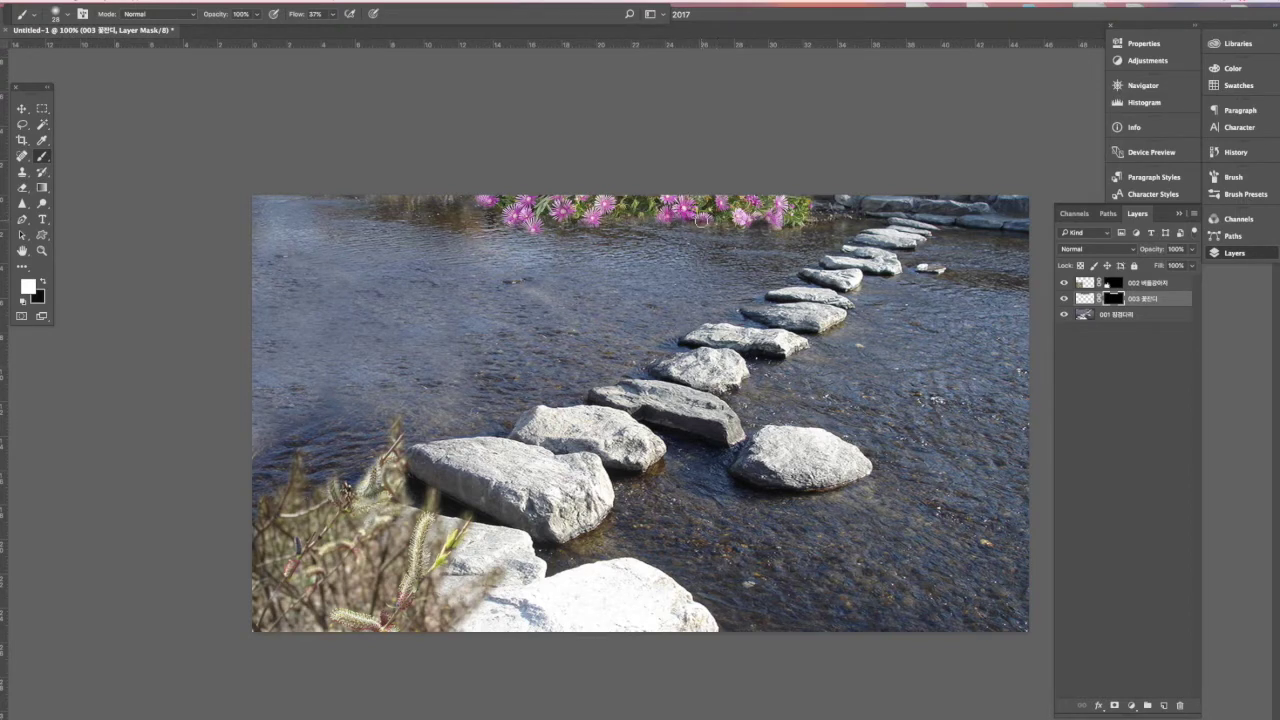
- Slightly enlarge the masked pink flowers along the far bank with Free Transform
click(21, 108)
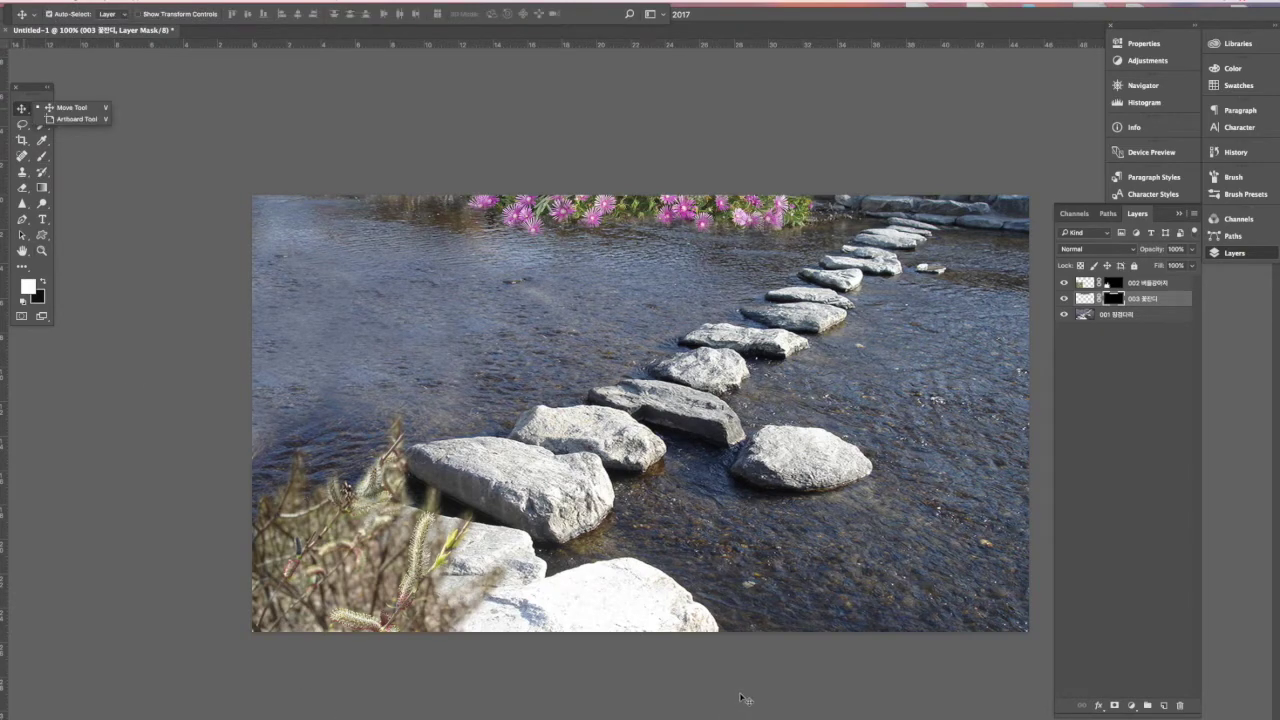
key(ctrl+t)
drag(835, 258, 848, 266)
key(Return)
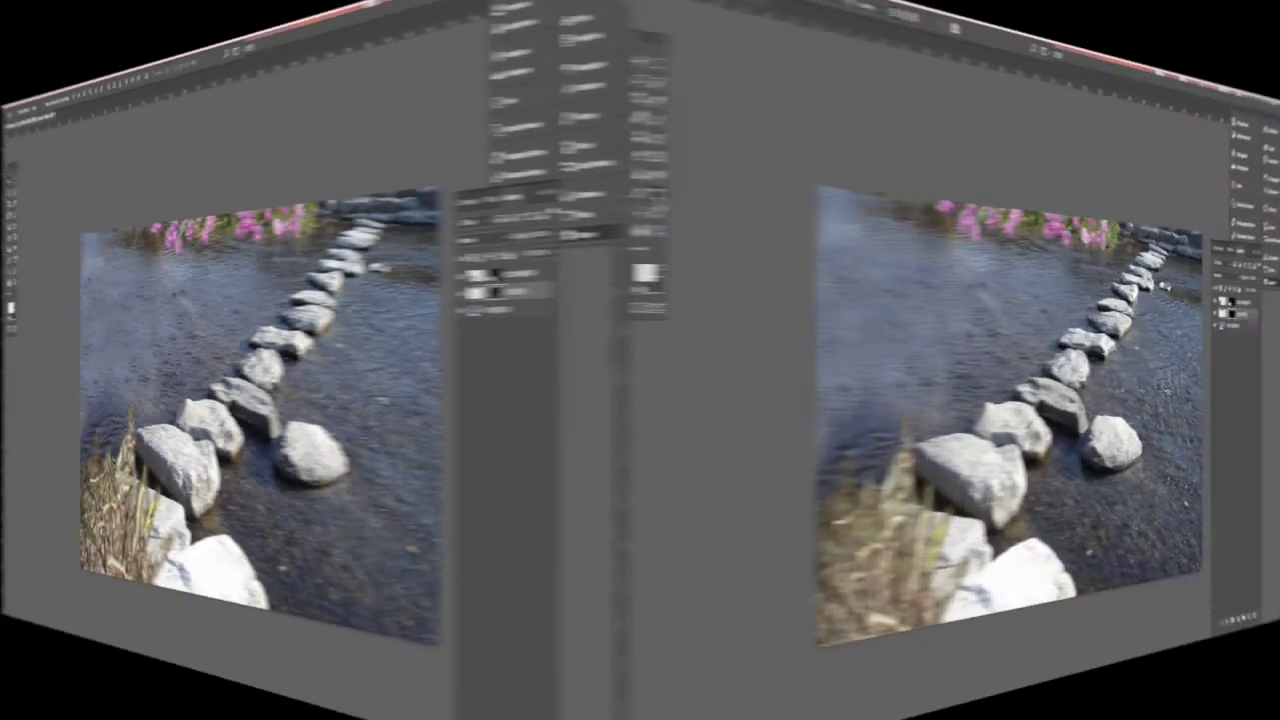
- Add the title text 징검다리 마을 at 100 pt above the other layers, over the stream
click(42, 219)
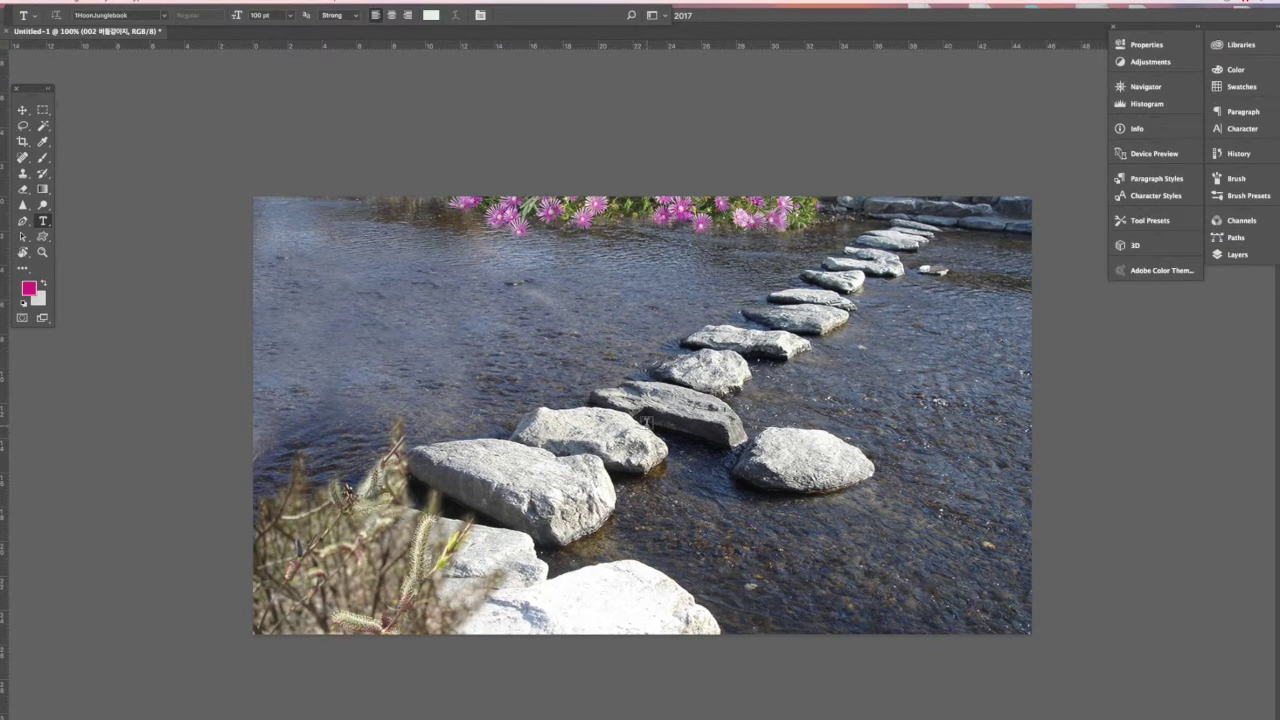
click(1218, 253)
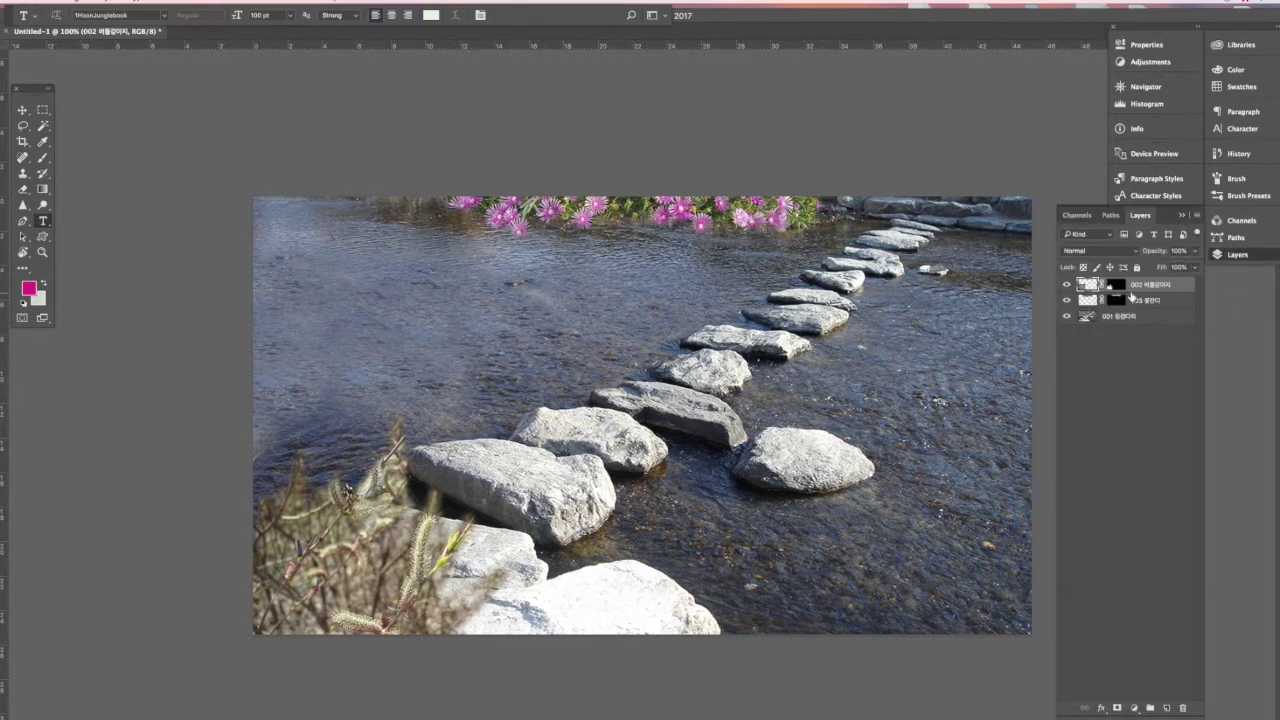
click(554, 388)
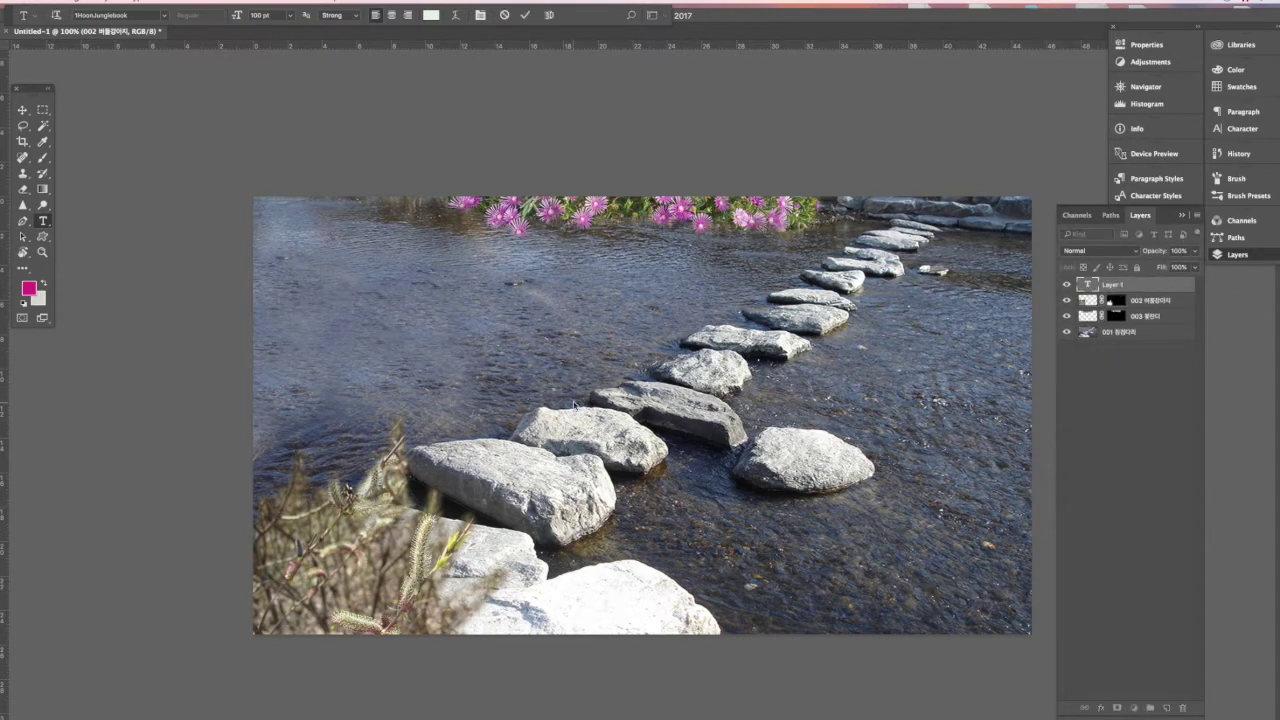
text(징검다리 마을)
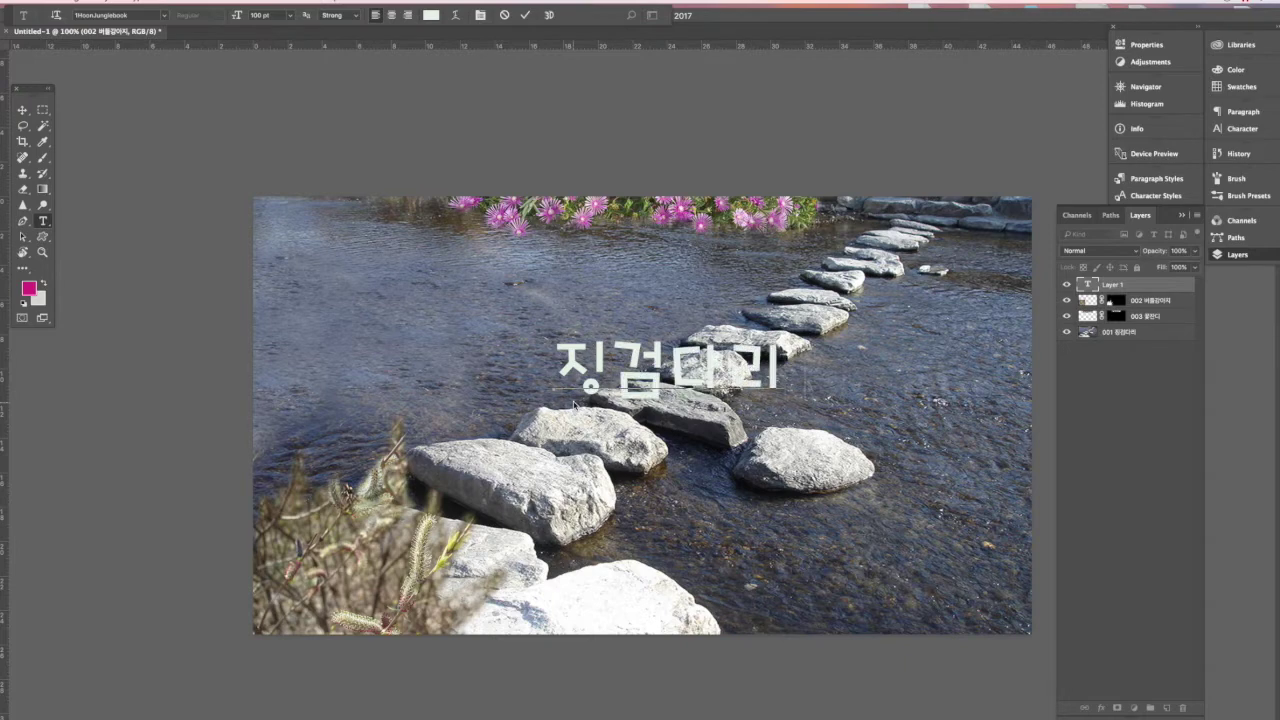
- Enlarge the 징검다리 마을 title to about 118 pt and move it up over the open water
click(23, 113)
key(ctrl+t)
drag(557, 342, 449, 296)
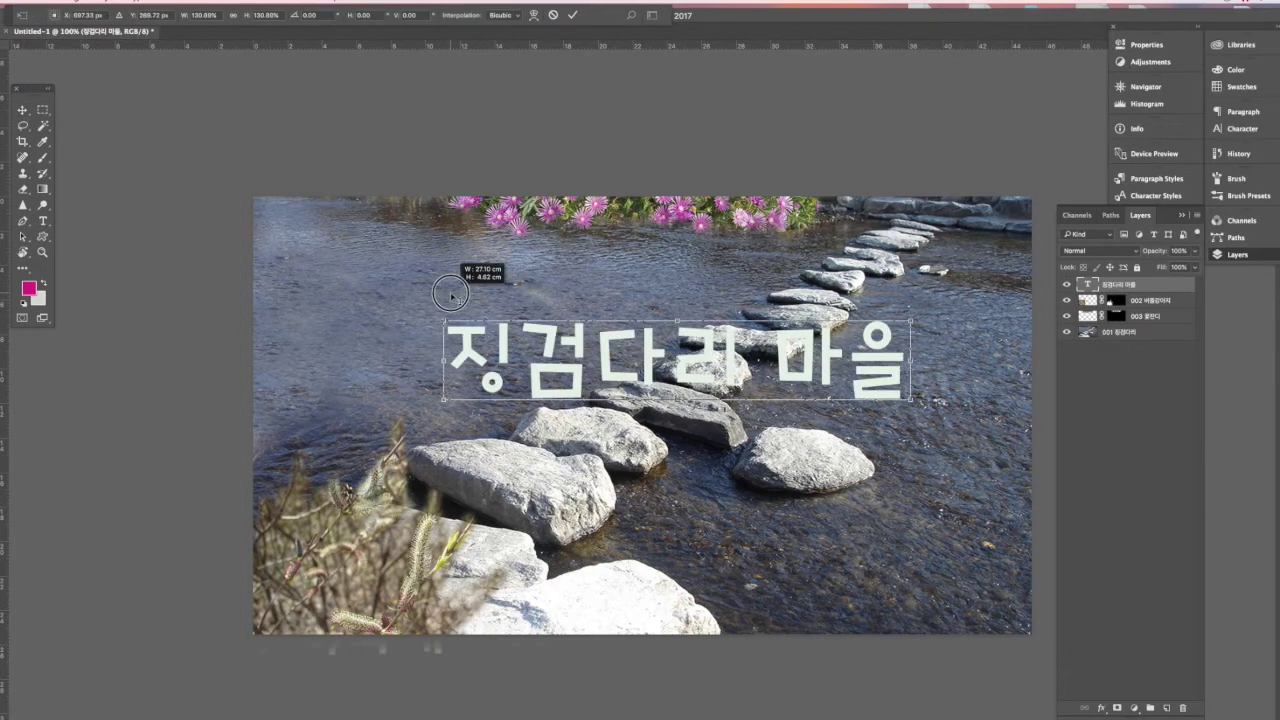
key(Return)
drag(879, 391, 780, 350)
- Change the 징검다리 마을 title's text color to soft pink, e8a9cb
key(ctrl+t)
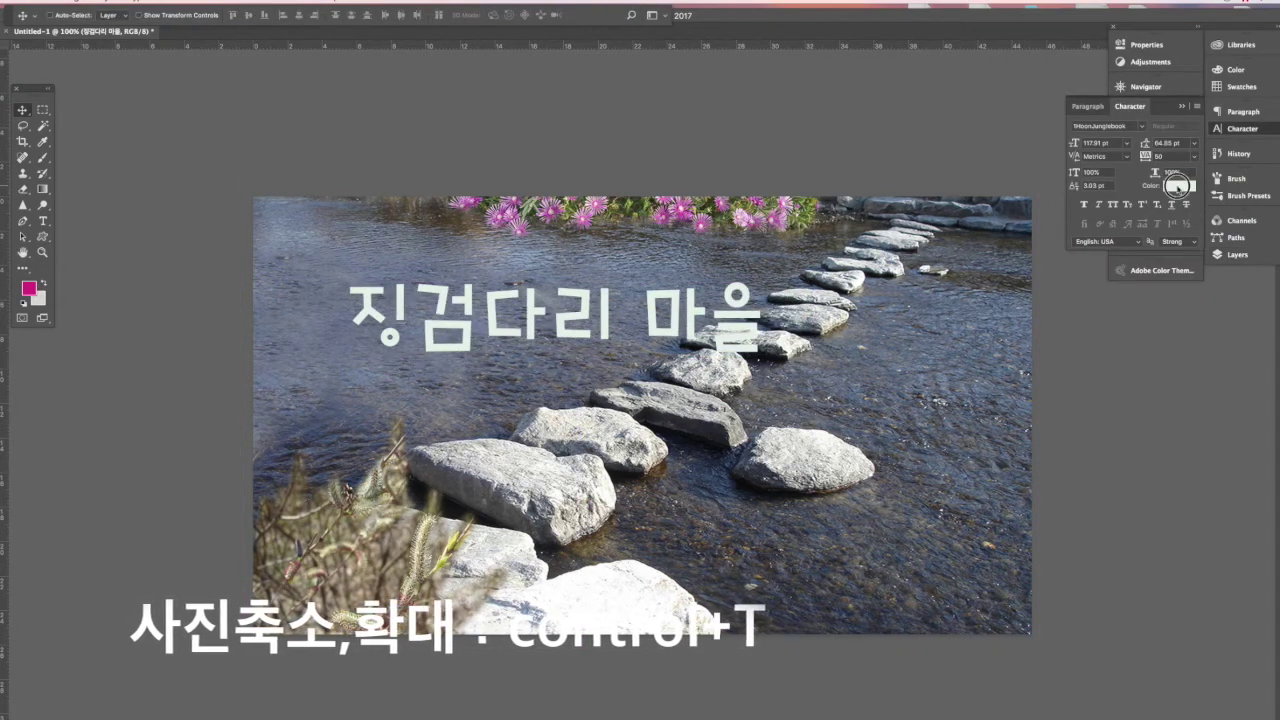
click(1178, 185)
click(1128, 403)
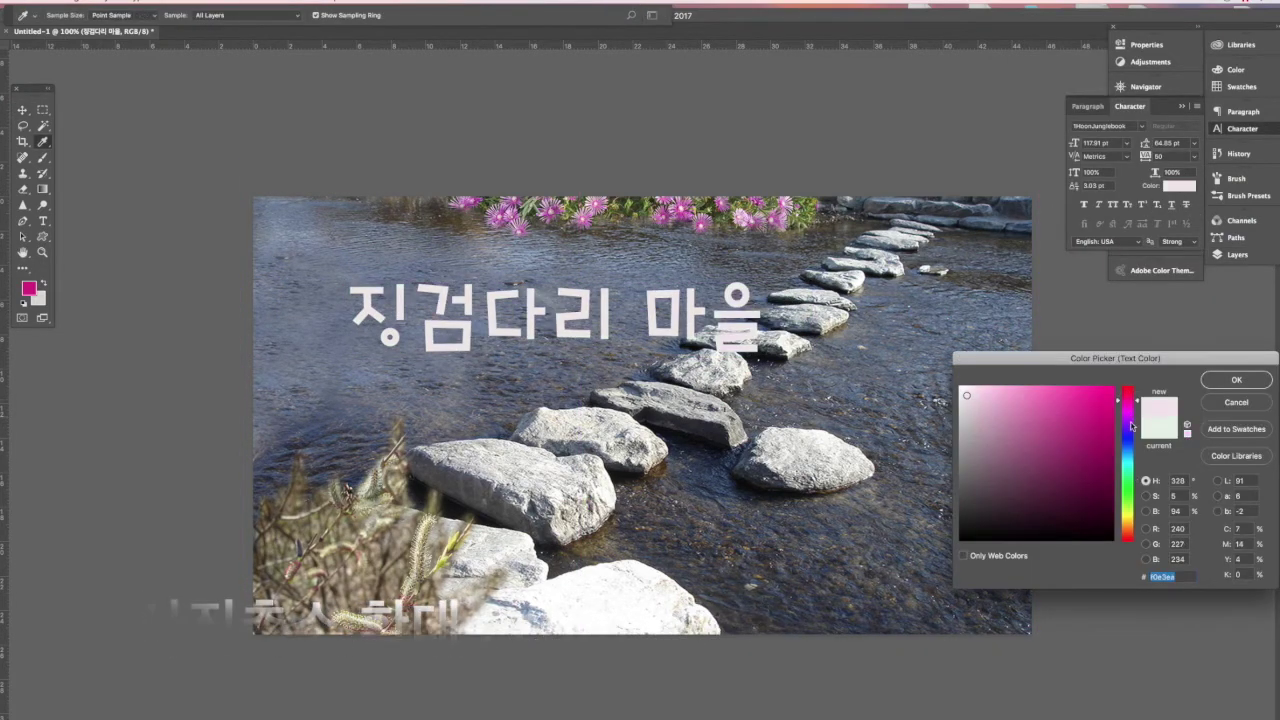
drag(1005, 422, 1018, 426)
click(1236, 380)
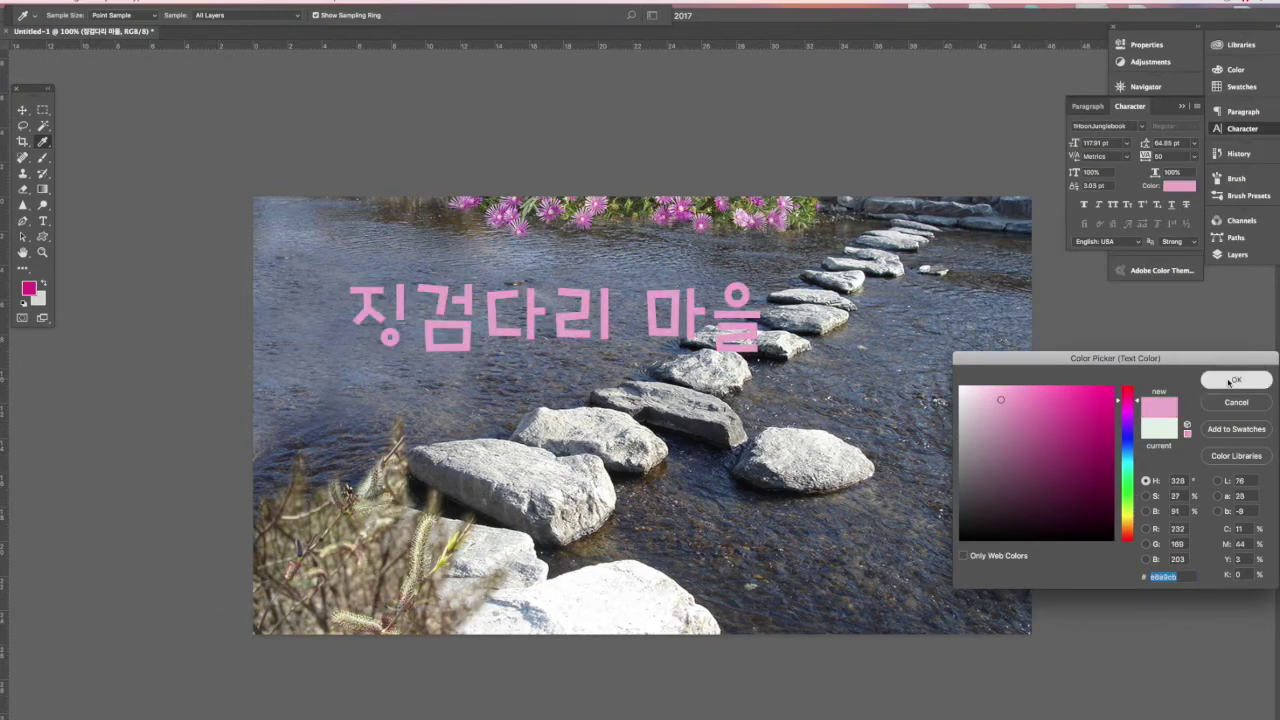
- Add a Pattern Overlay to the title layer, comparing several patterns and choosing the concentric squares maze pattern
click(1237, 254)
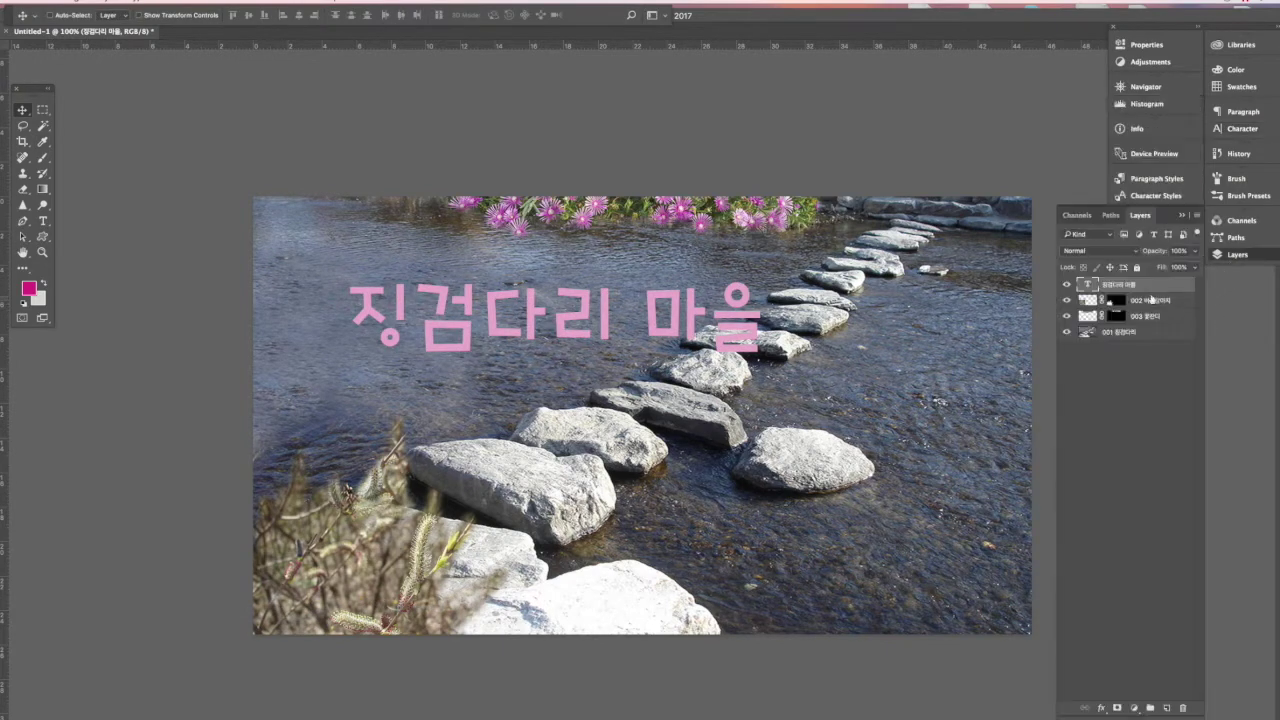
click(1101, 708)
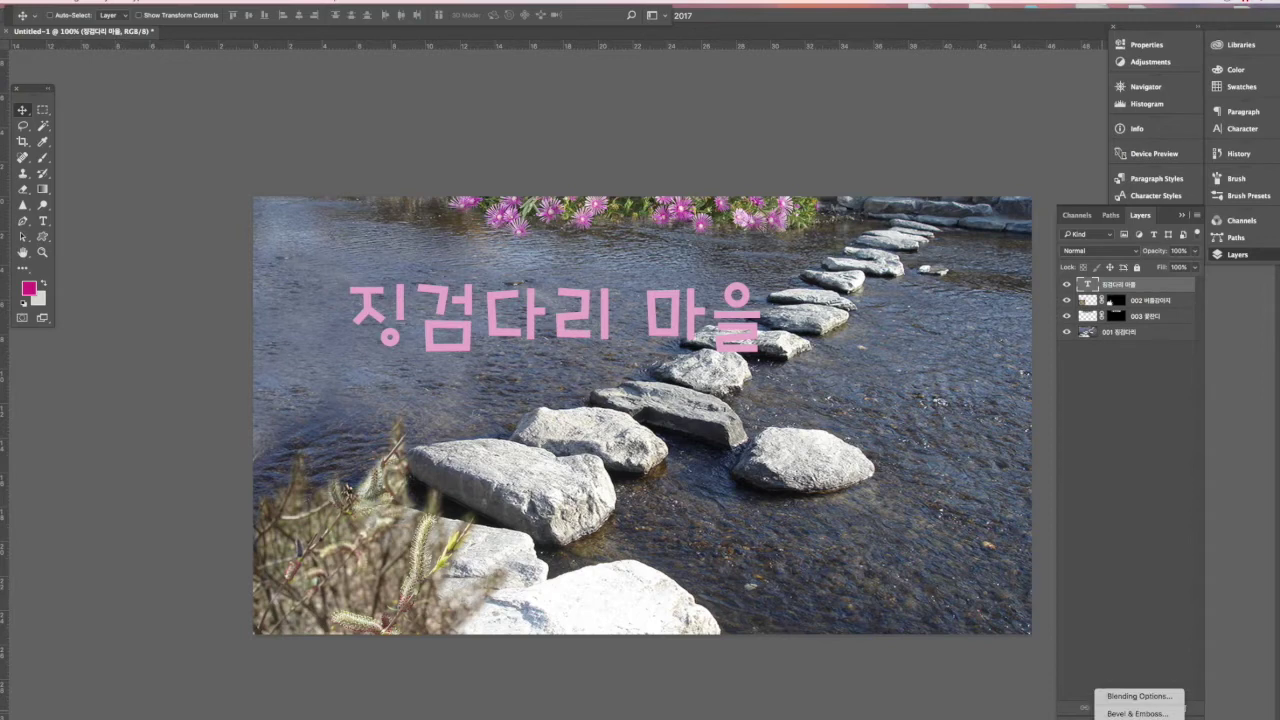
click(1137, 719)
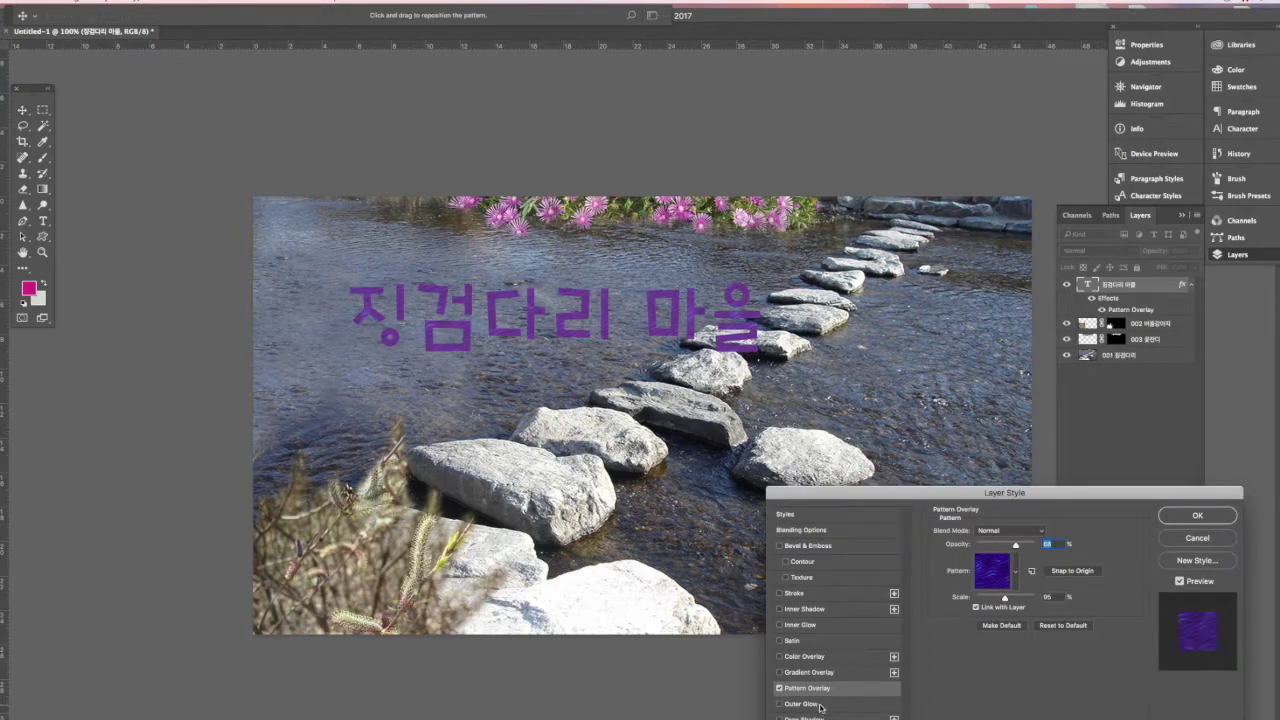
click(1016, 572)
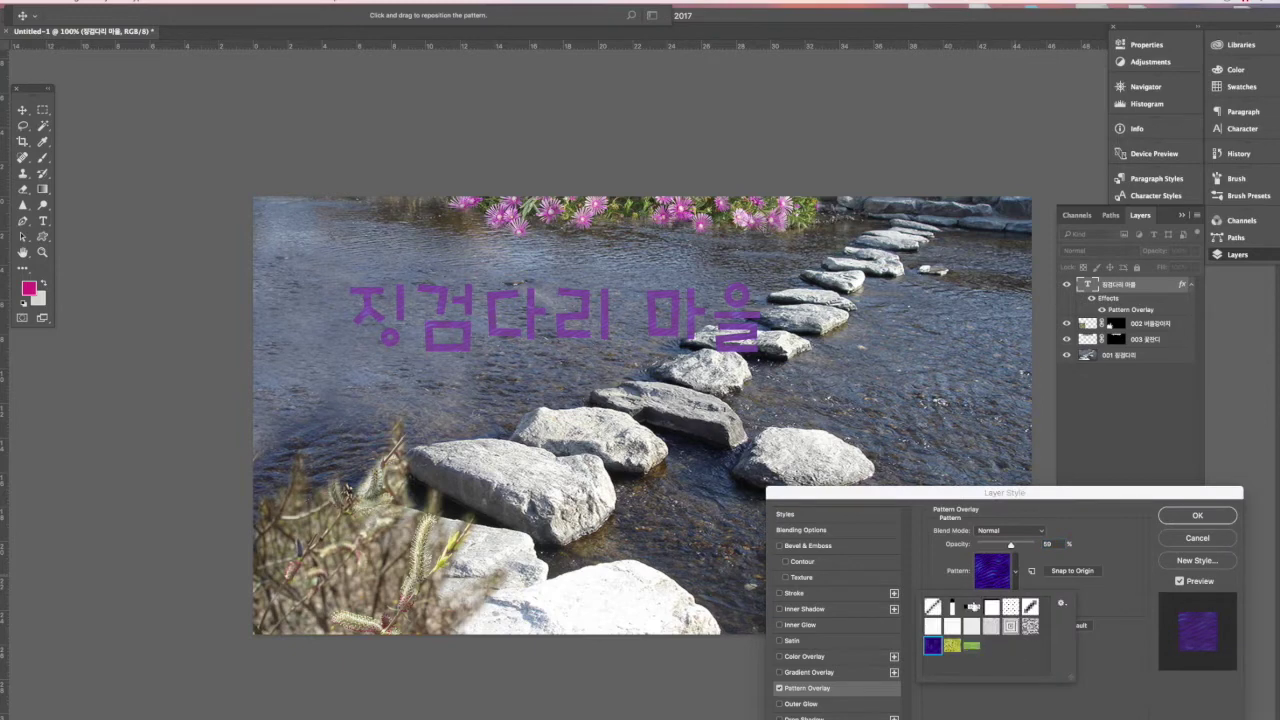
click(951, 626)
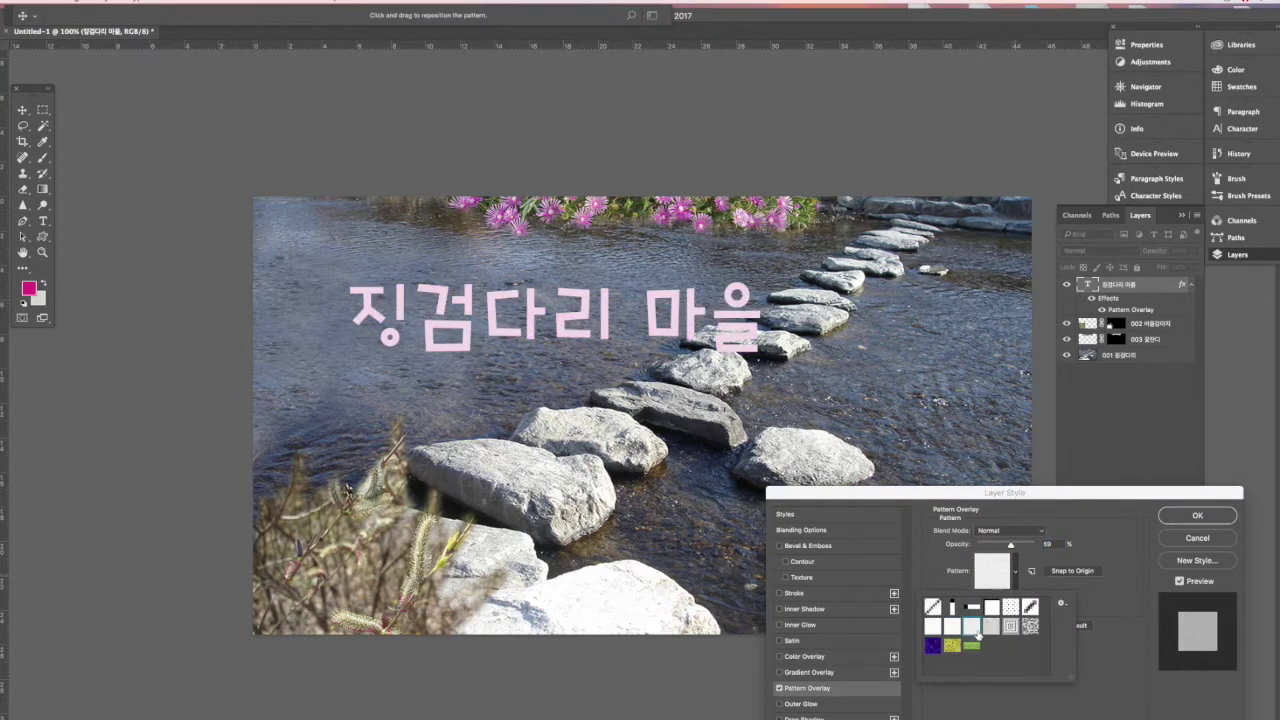
click(989, 627)
click(1011, 627)
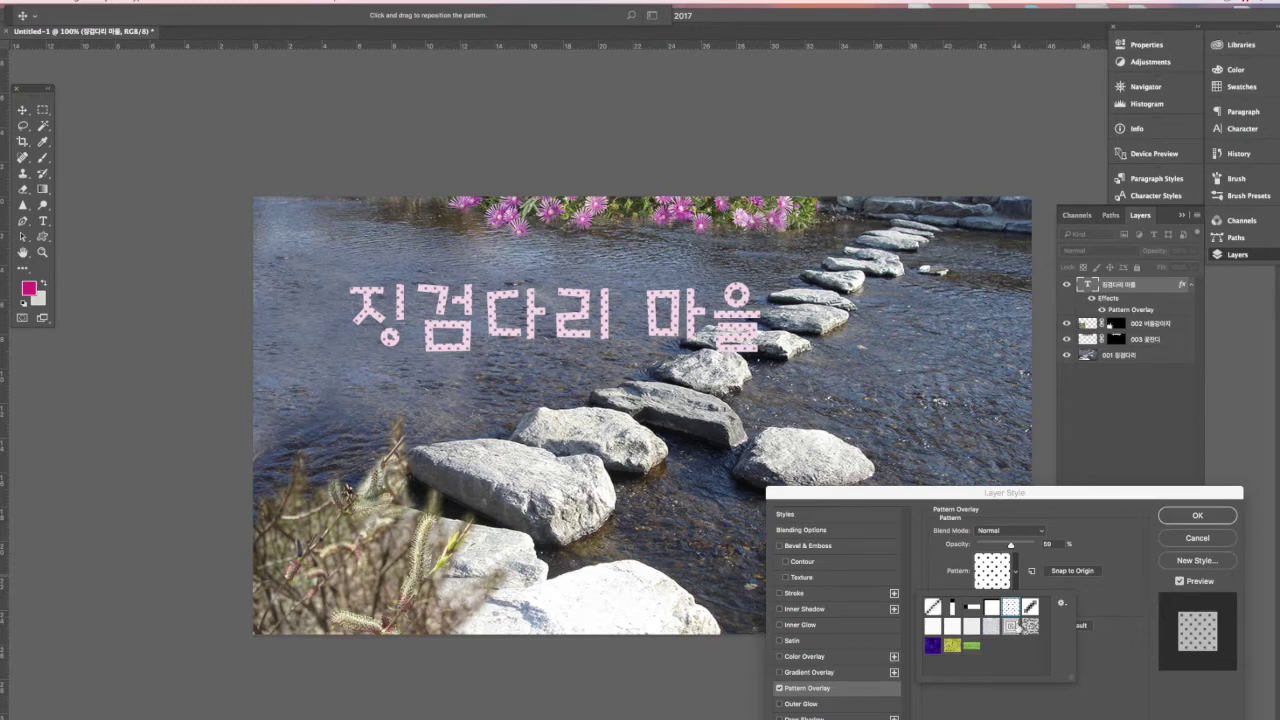
double_click(1030, 626)
- Enable Drop Shadow on the title and raise the pattern overlay's opacity and scale for larger, bolder lines
mouse_move(1012, 545)
mouse_down()
mouse_move(1040, 540)
mouse_move(1010, 545)
mouse_up()
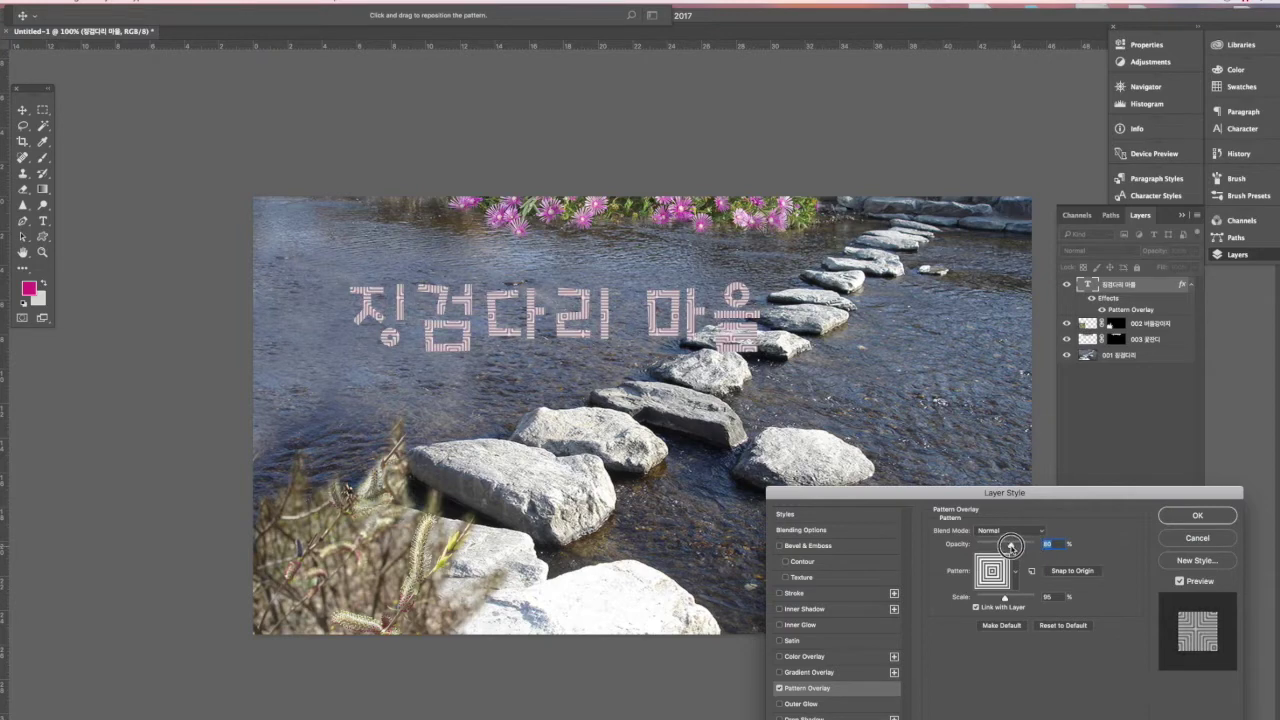
mouse_move(1005, 598)
mouse_down()
mouse_move(1038, 598)
mouse_move(1002, 598)
mouse_up()
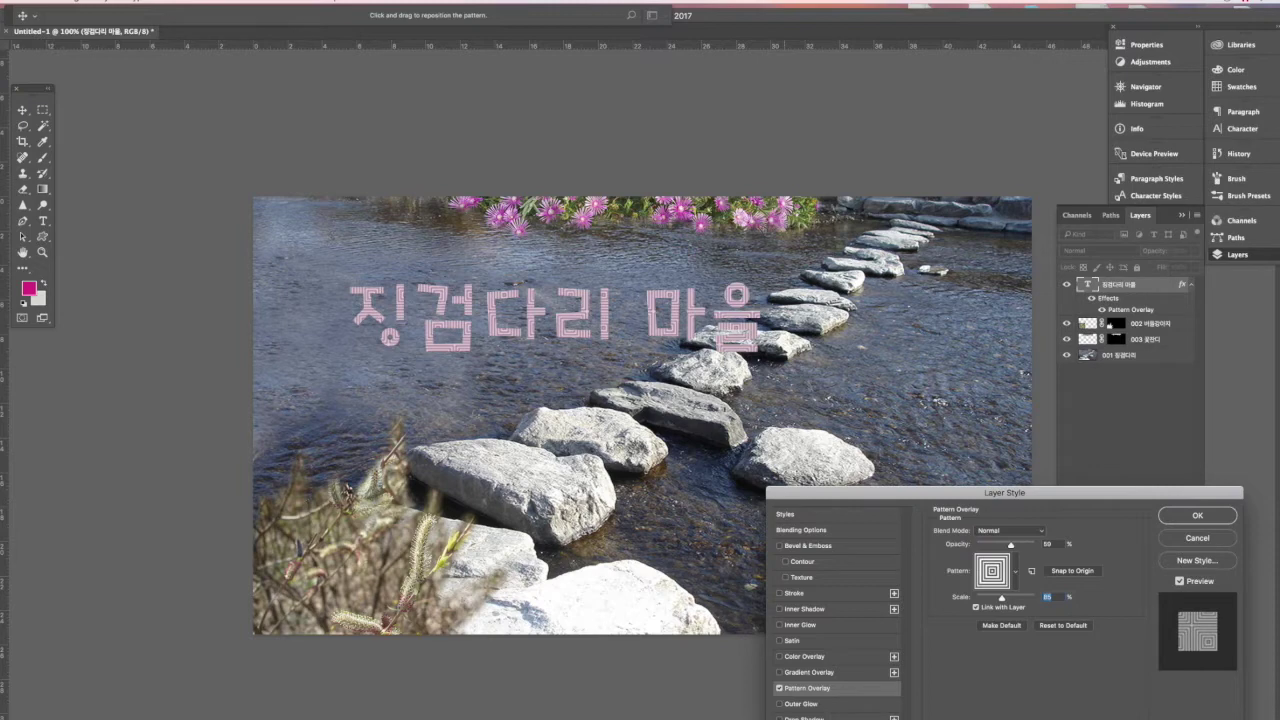
click(779, 717)
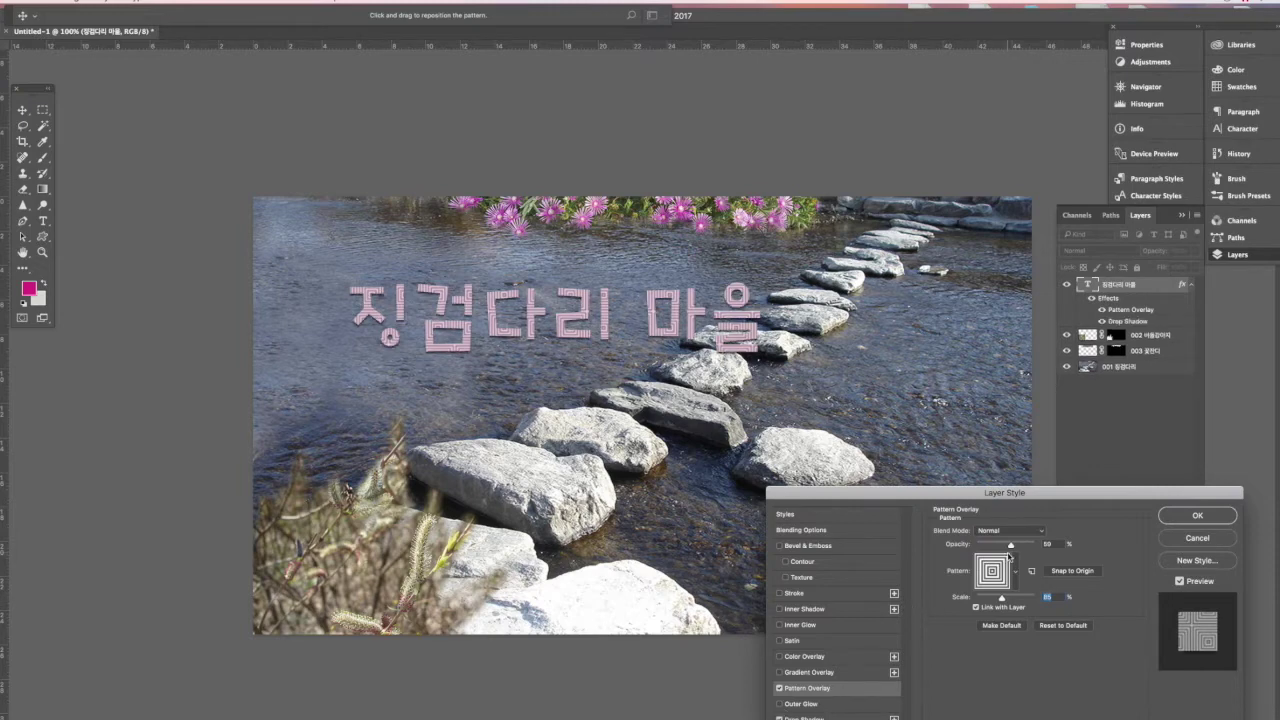
drag(1011, 547, 1017, 547)
drag(1002, 599, 1015, 600)
- Reduce the opacity of the title's Multiply drop shadow and apply the layer style
click(812, 716)
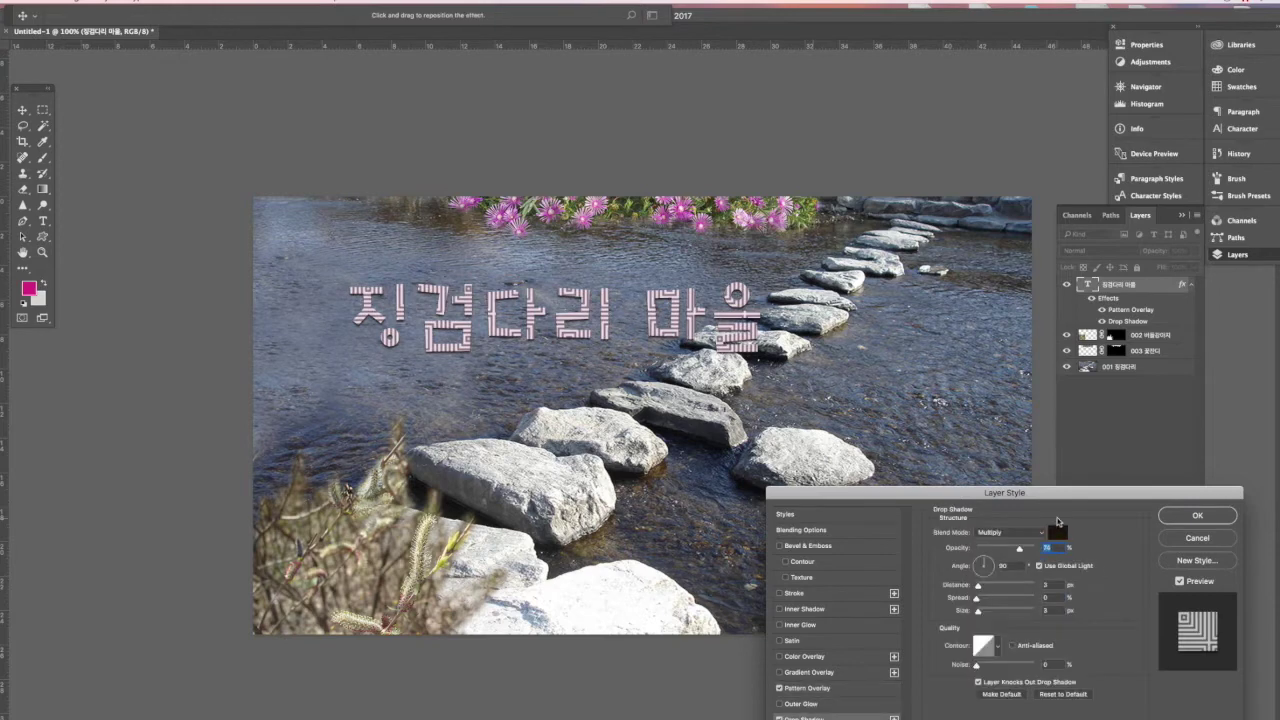
drag(1022, 552, 1012, 552)
key(Return)
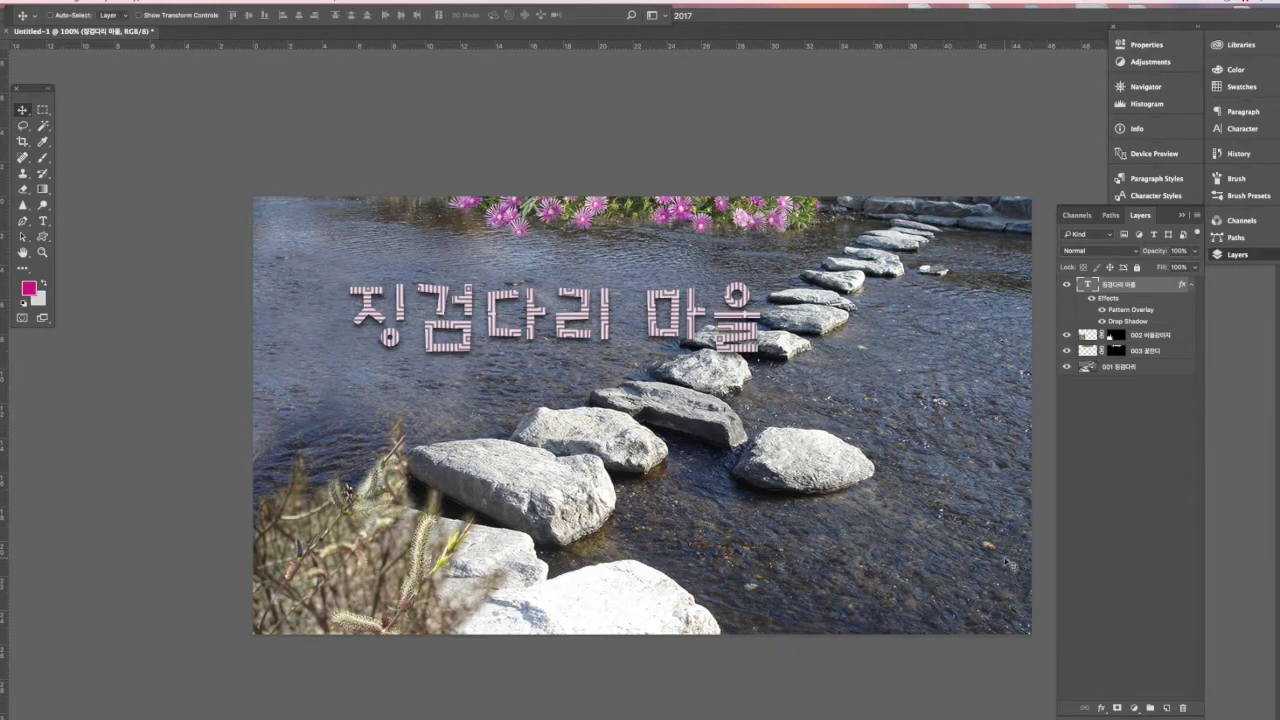
- Add a white 6 px outside stroke at slightly reduced opacity to the title and move it toward the image's upper-left corner
click(1100, 707)
click(1110, 719)
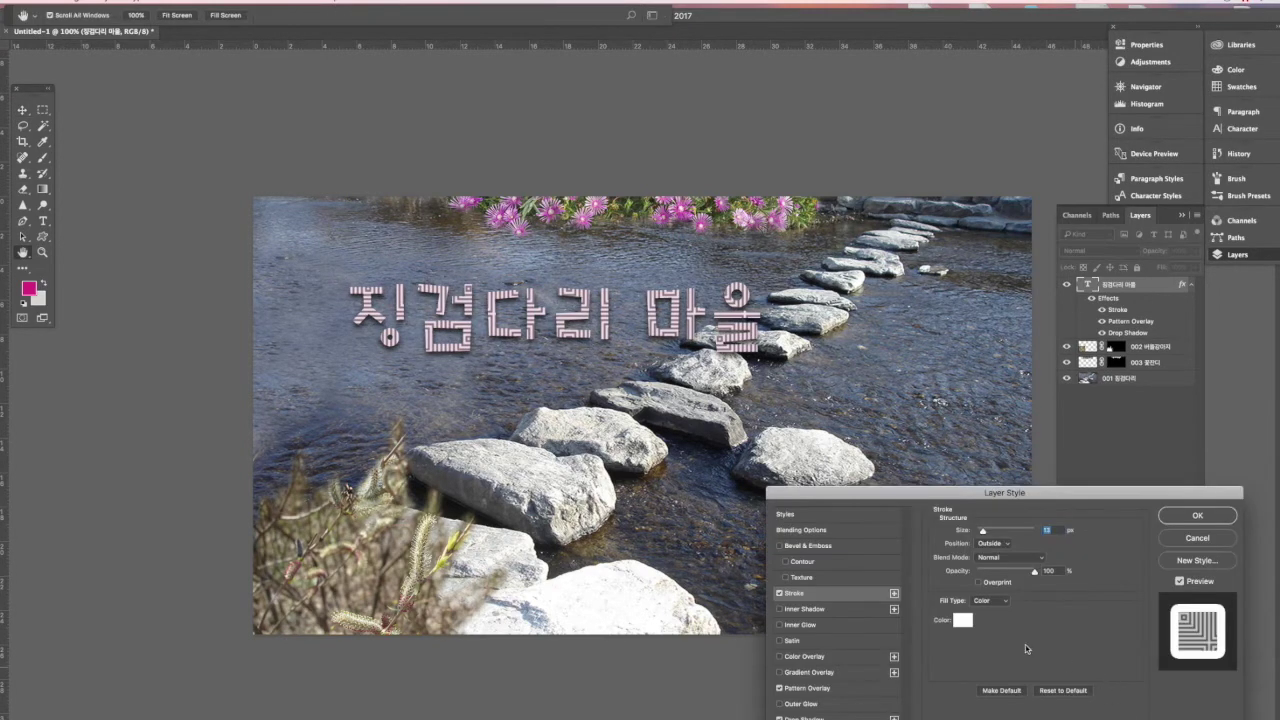
drag(982, 531, 983, 531)
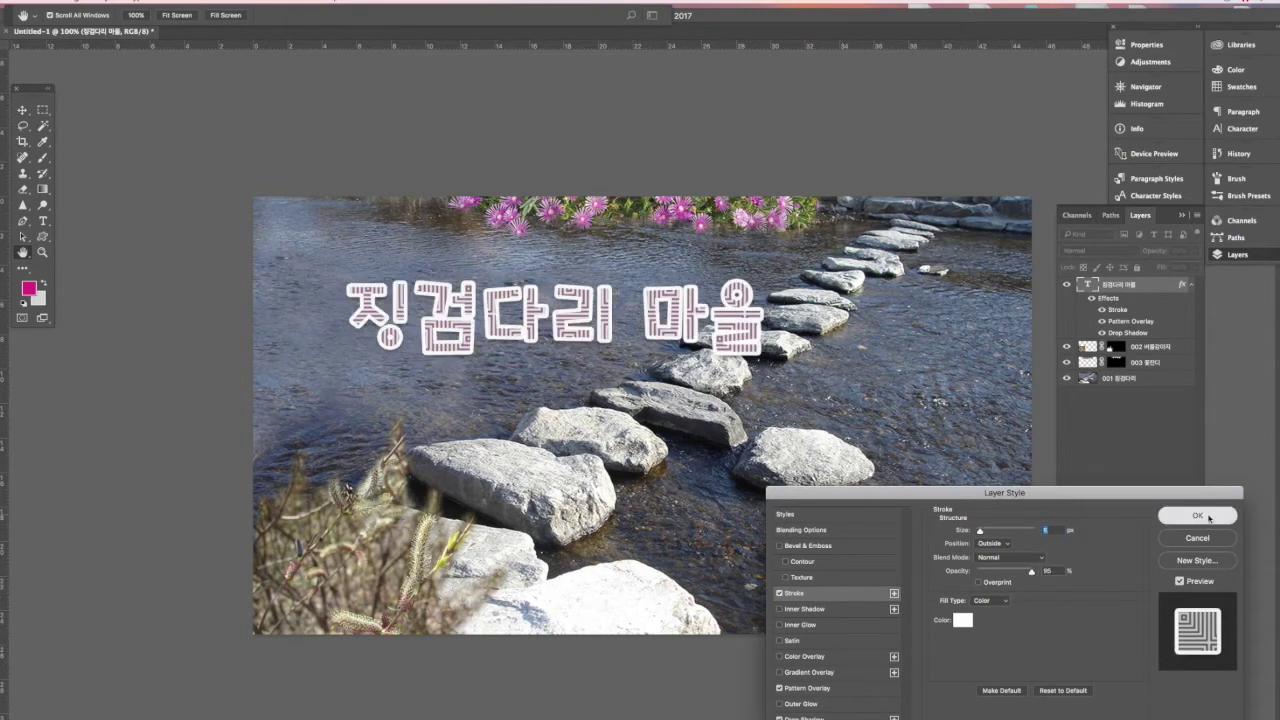
key(Return)
drag(740, 342, 686, 314)
- Add the subtitle text 봄꽃축제 영상 in pink at 100 pt below the title
key(t)
click(491, 393)
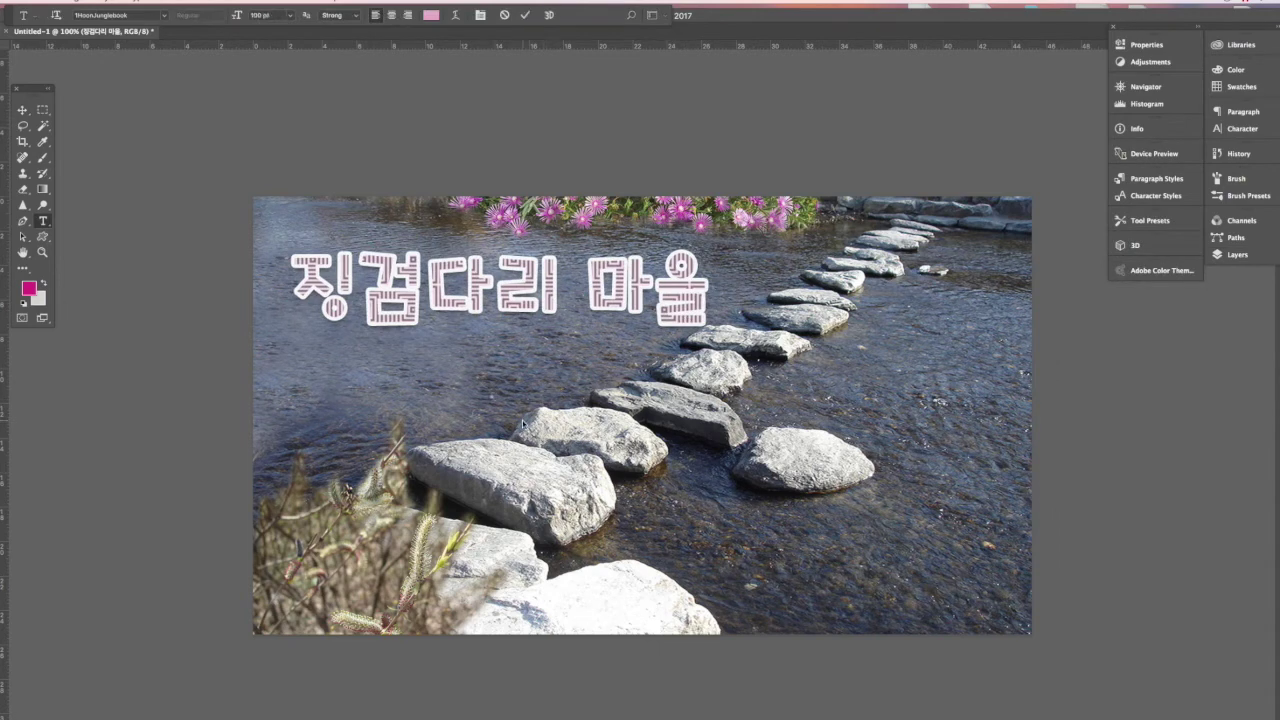
text(봄꽃축제 야)
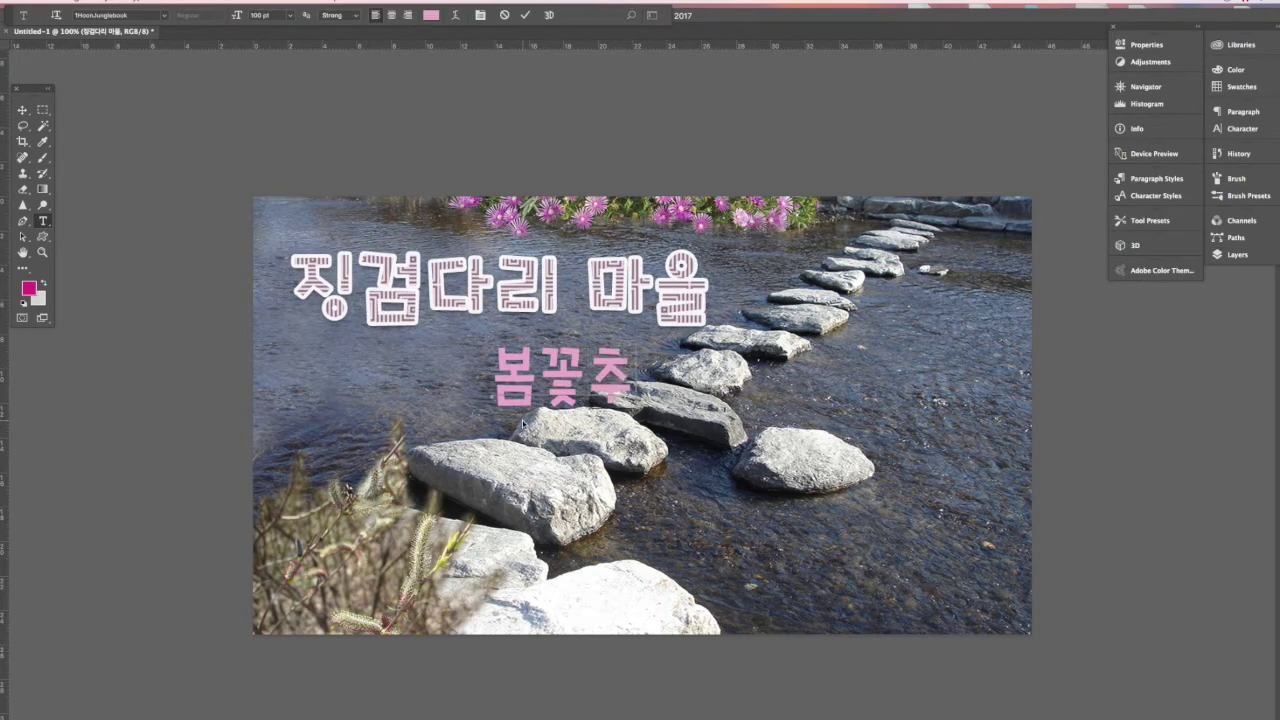
key(BackSpace)
text(영상)
key(ctrl+Return)
- Align the 봄꽃축제 영상 subtitle with the title's left edge and enlarge it to about the title's width
key(v)
drag(554, 399, 350, 388)
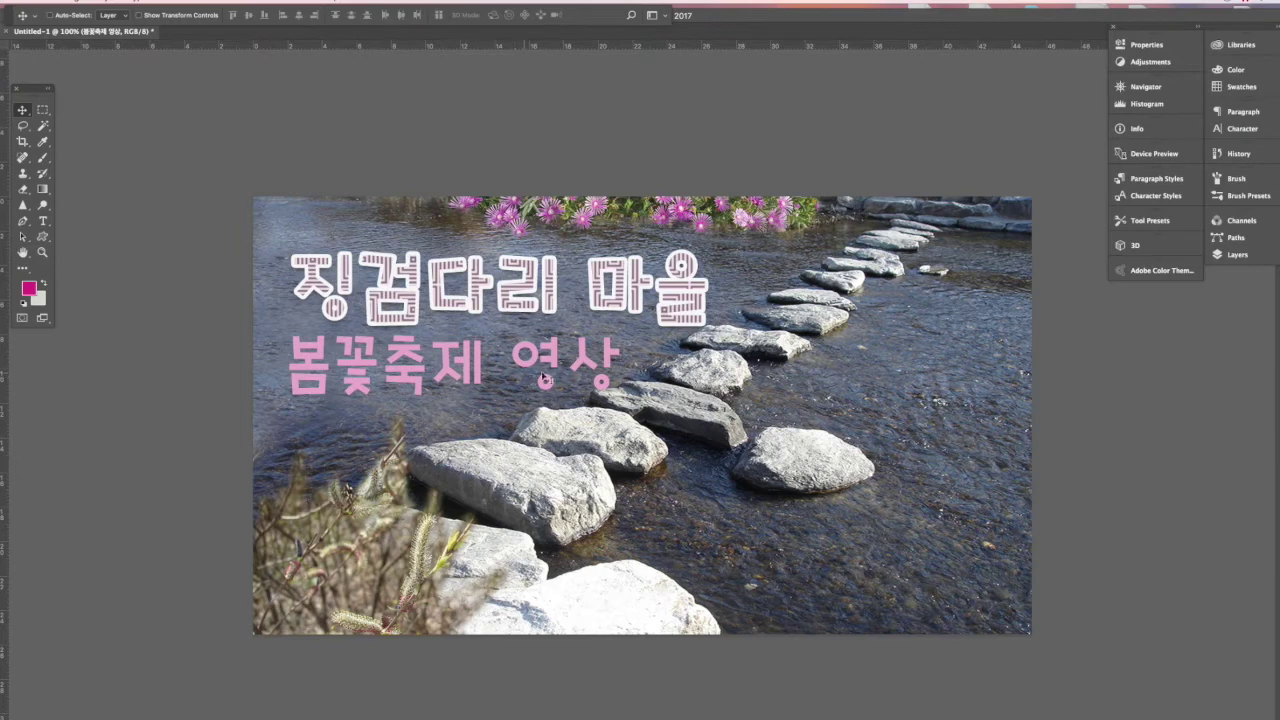
key(ctrl+t)
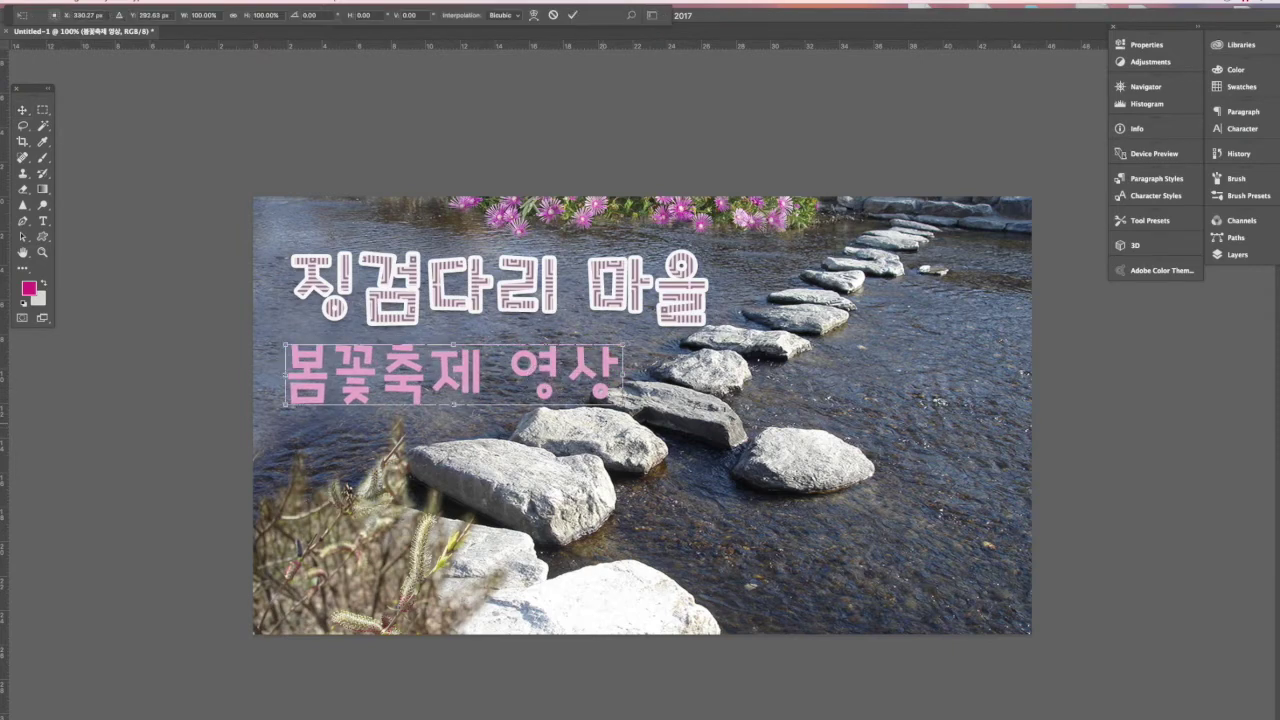
drag(621, 404, 717, 426)
key(Return)
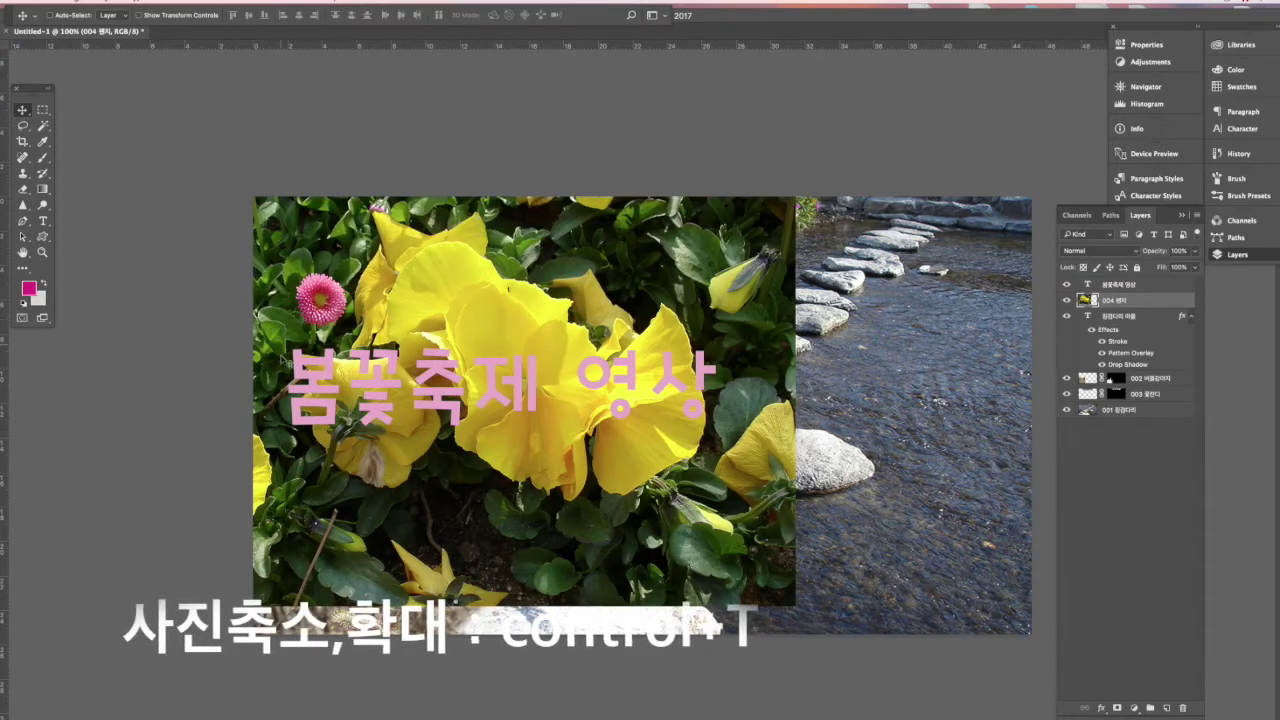
- Enlarge the 004 팬지 photo behind the subtitle and copy its area inside the subtitle's letter shapes to a new layer
key(ctrl+t)
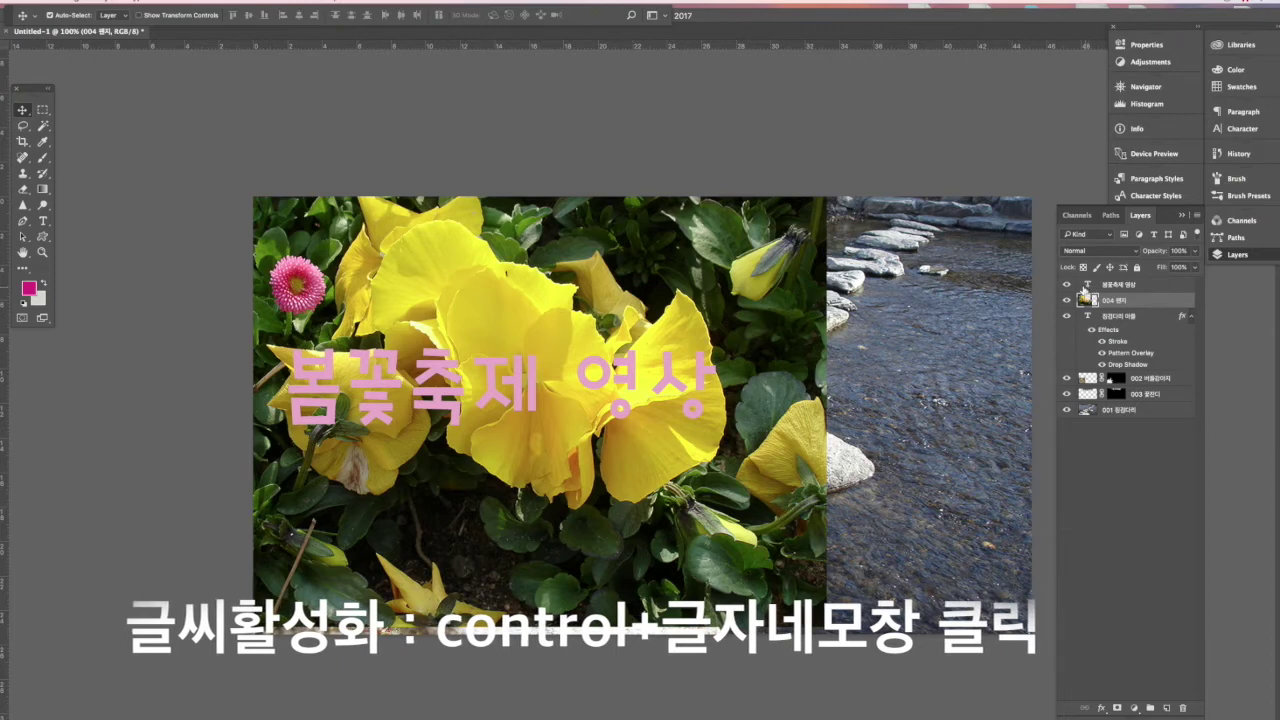
ctrl+click(1088, 285)
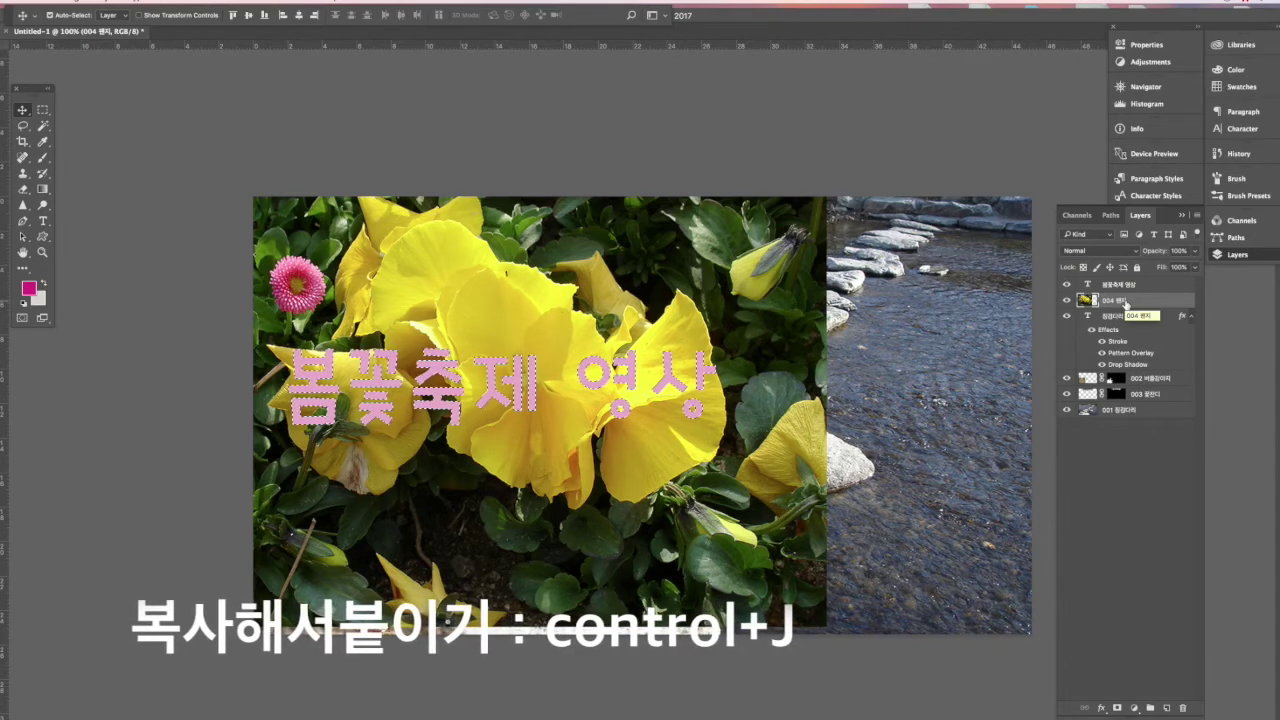
key(ctrl+j)
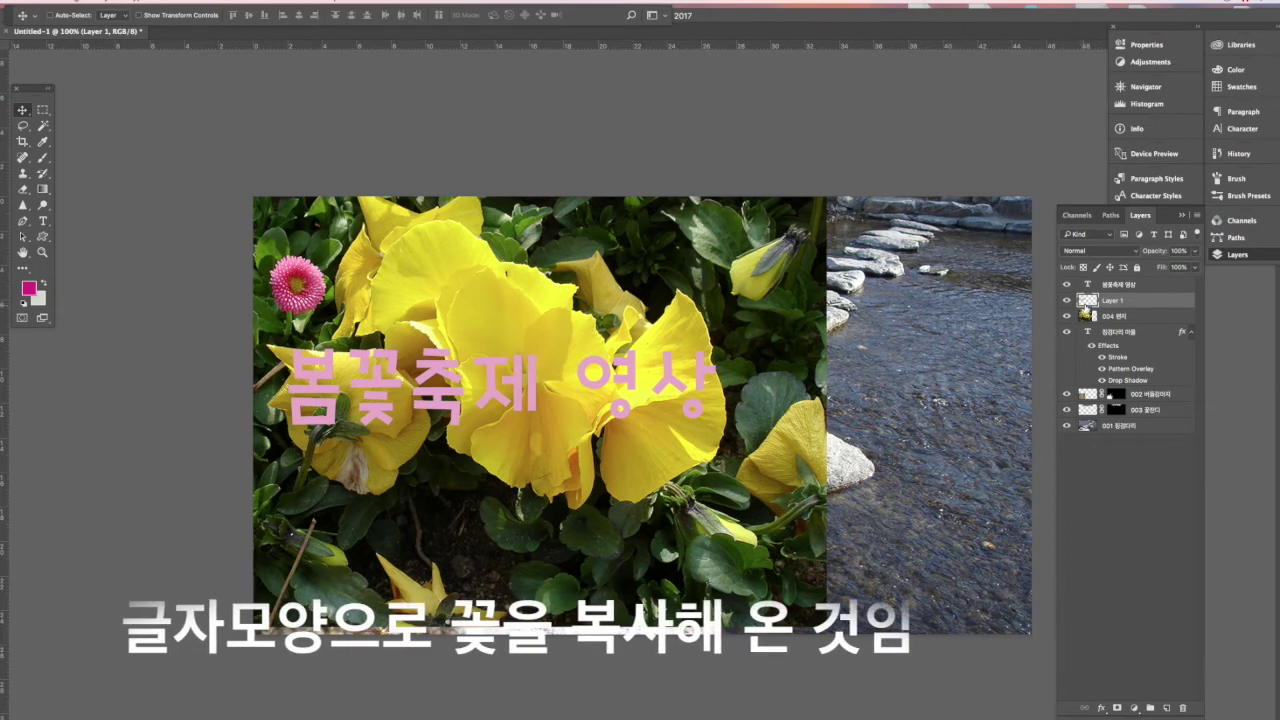
- Hide the original subtitle text and 004 팬지 photo layers, and add a dark navy #071944 stroke to the pansy-filled lettering
click(1066, 286)
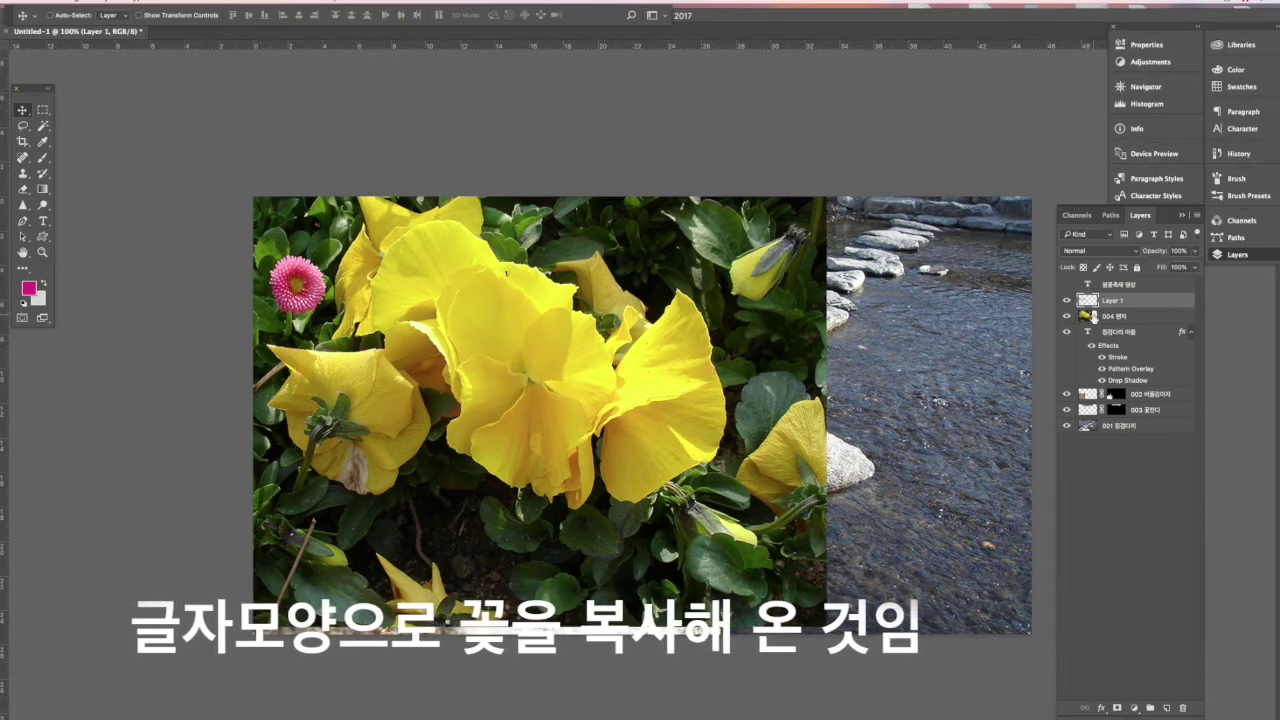
click(1066, 316)
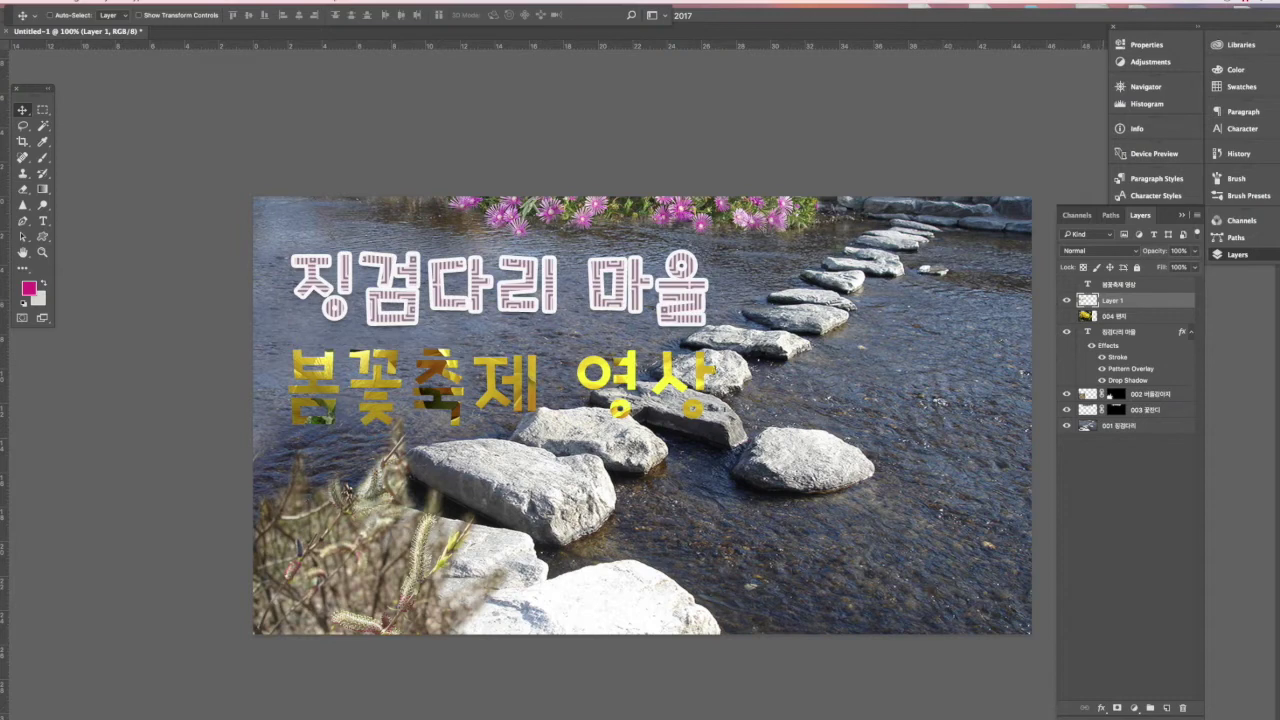
click(1100, 708)
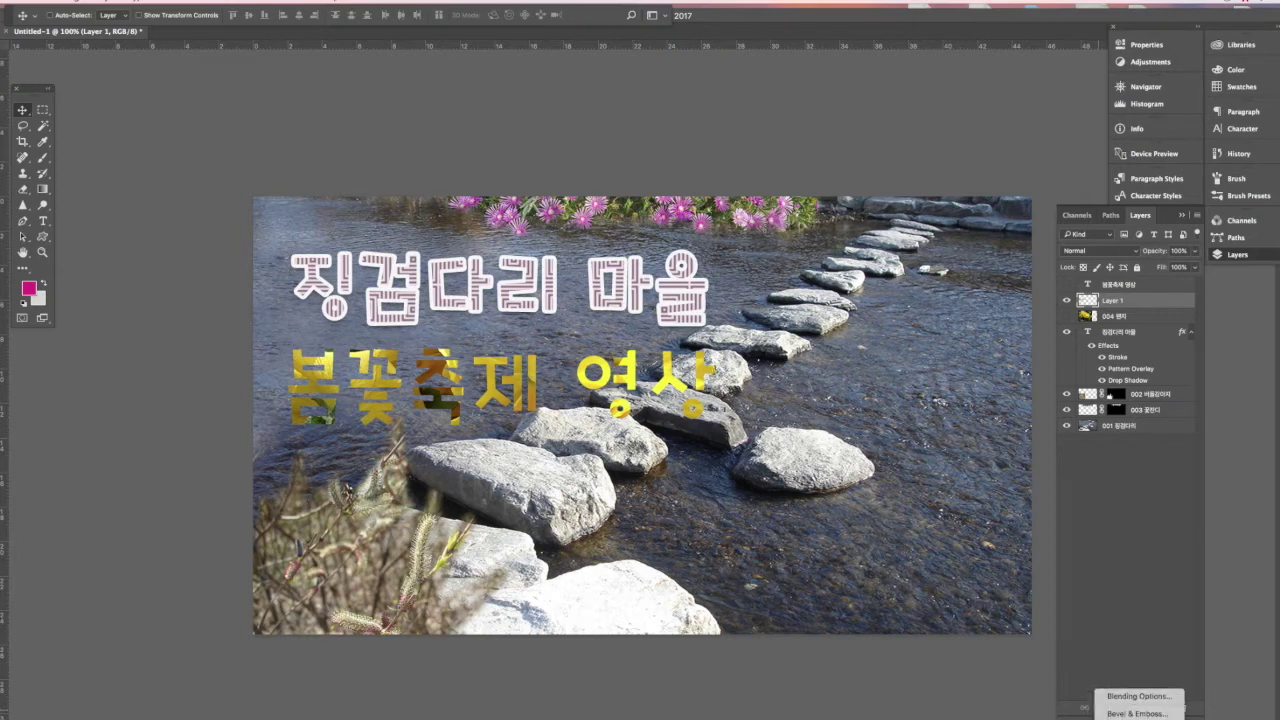
click(1130, 718)
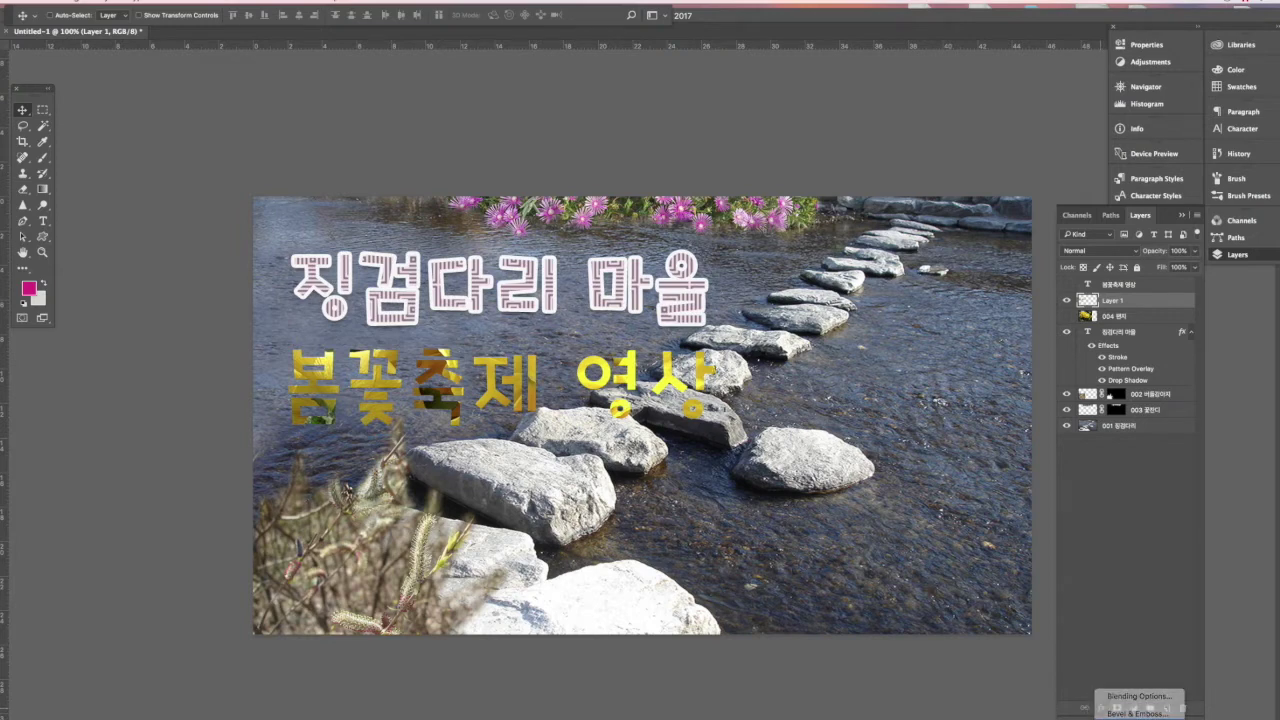
click(962, 621)
click(1097, 497)
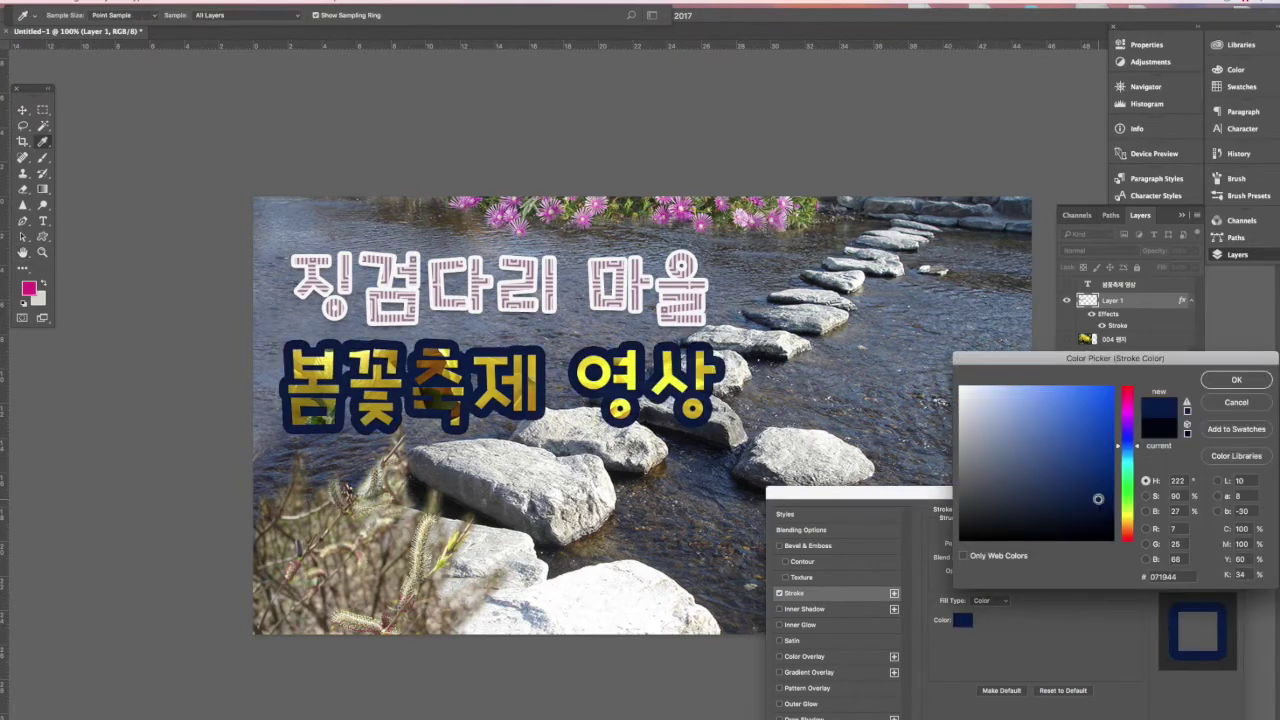
click(1238, 380)
click(1197, 515)
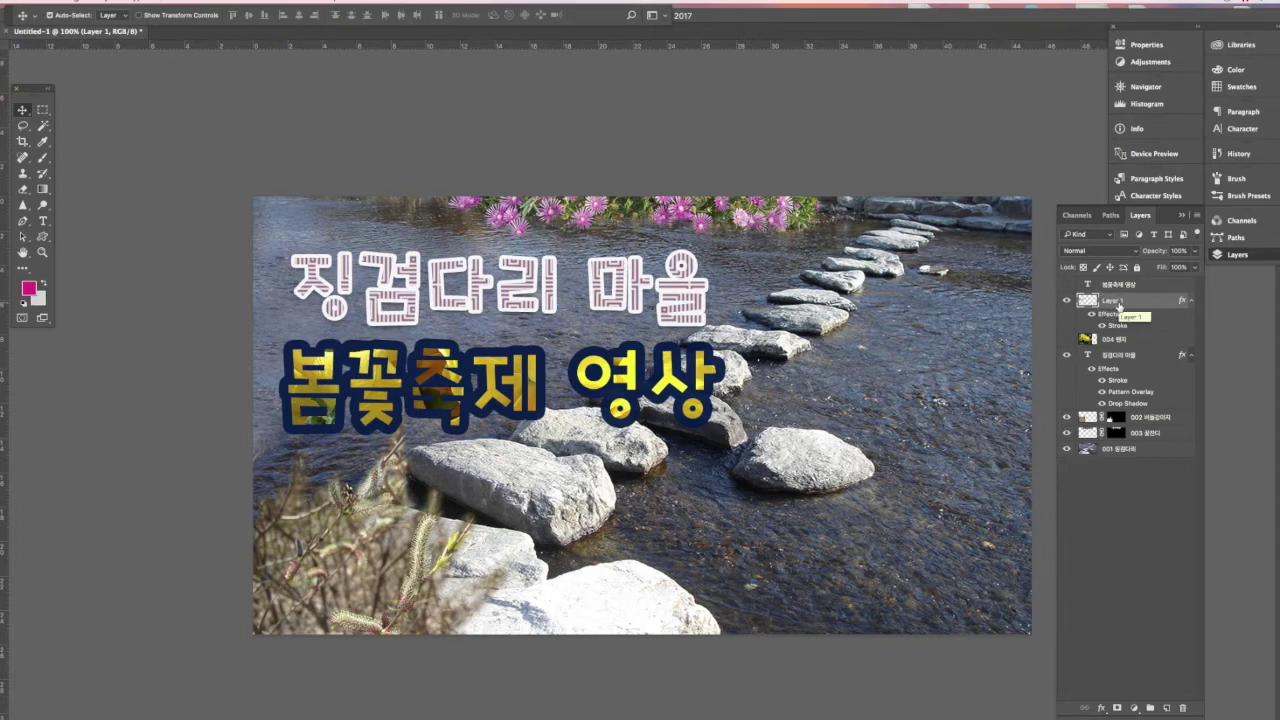
- Brighten the pansy-filled subtitle lettering on Layer 1 by lowering its Levels white point
key(ctrl+l)
drag(1272, 645, 1241, 646)
key(Return)
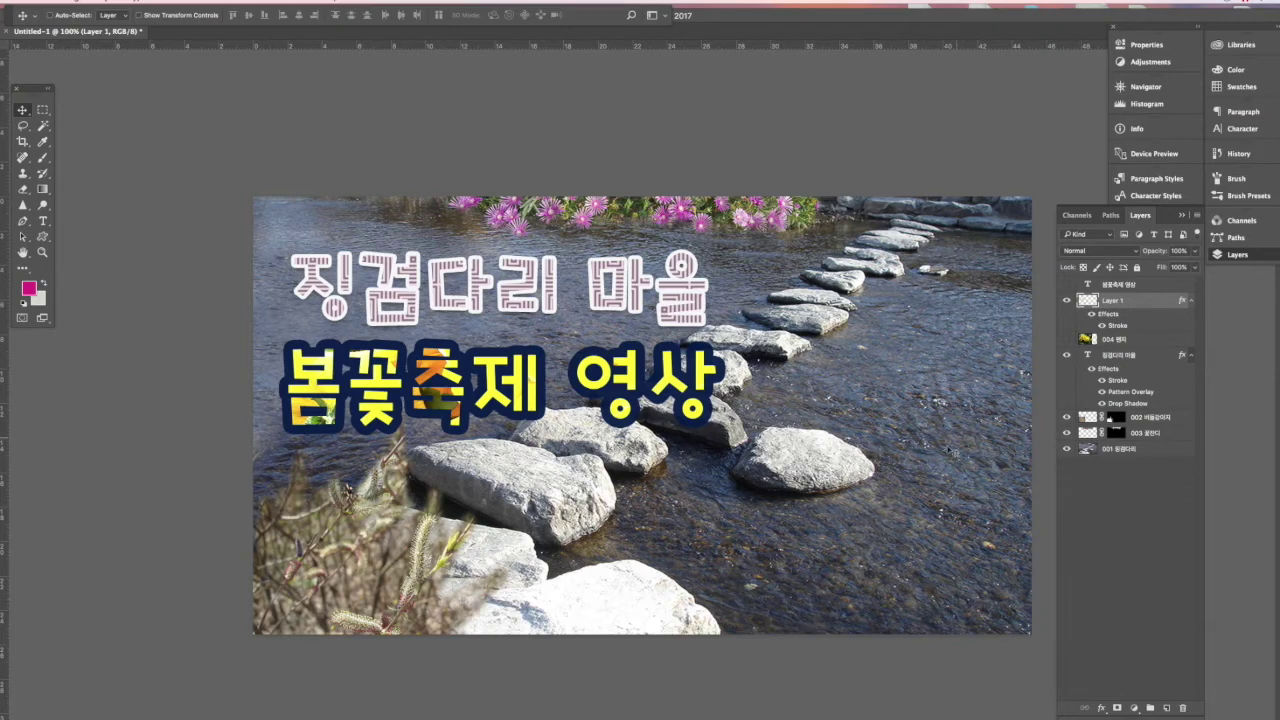
- Place the 004 팬지 photo again as a new layer above Layer 1 and rasterize it
key(F7)
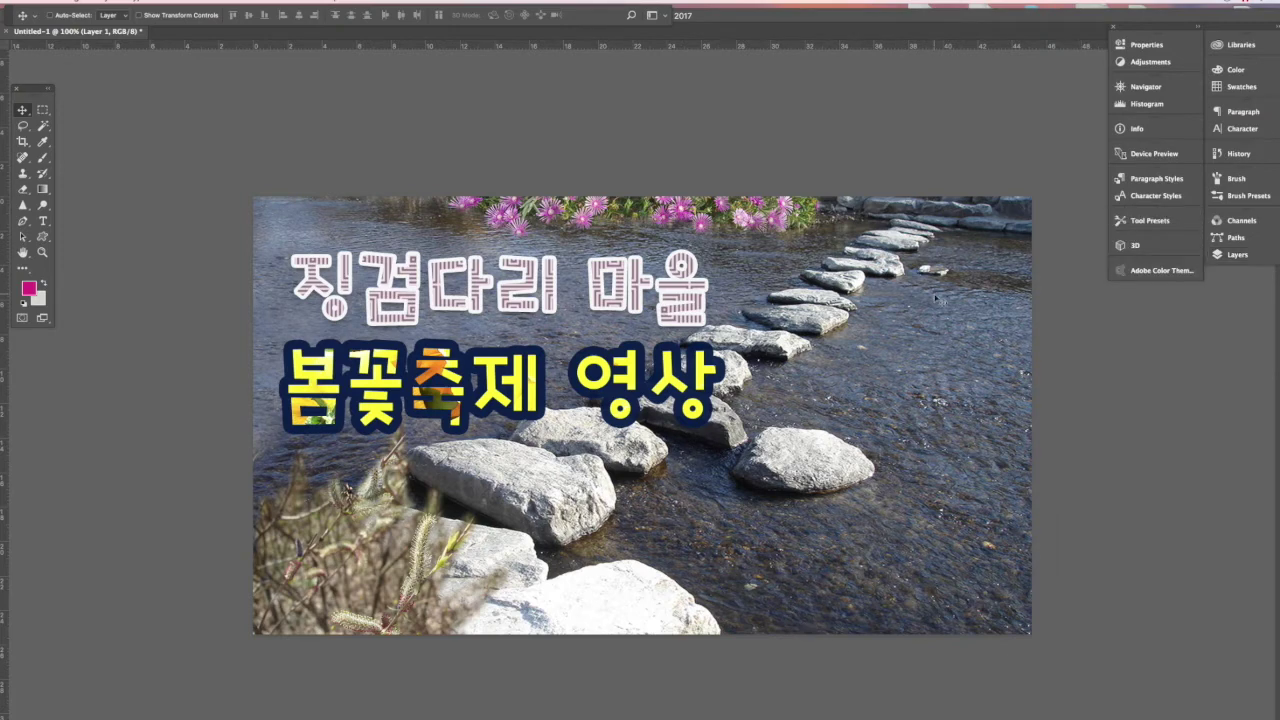
key(Tab)
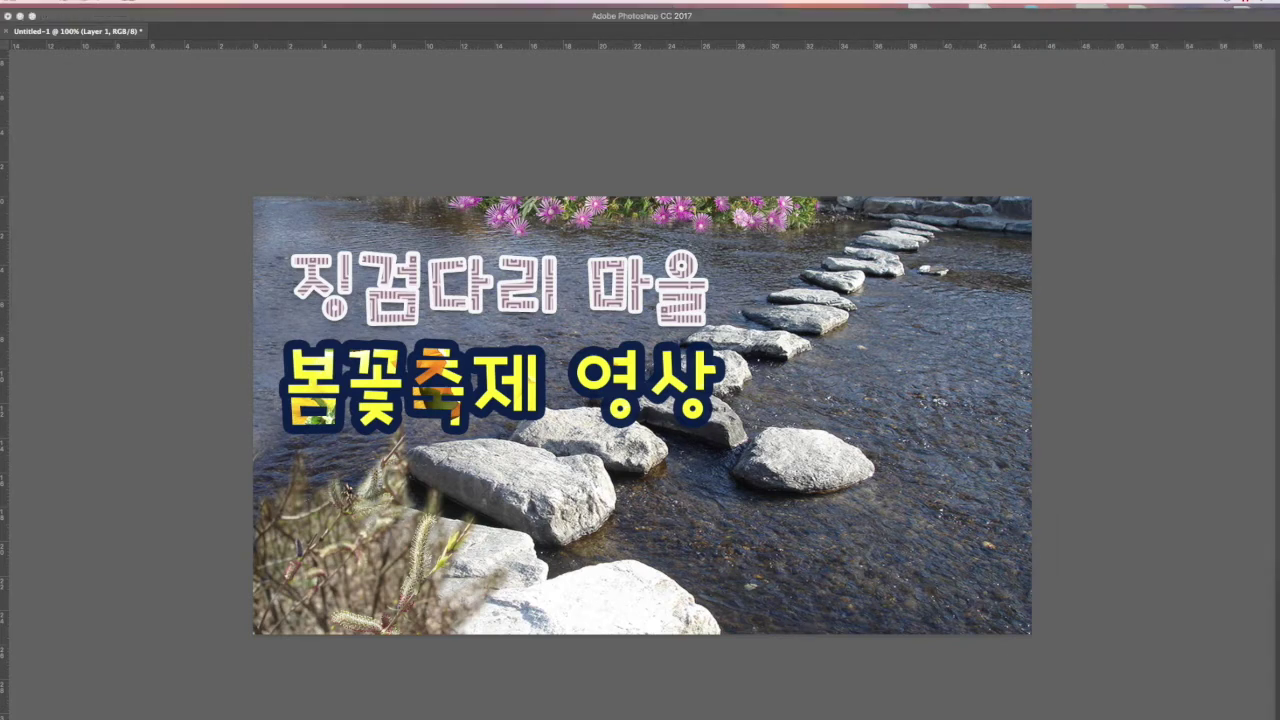
drag(1125, 583, 956, 518)
key(Return)
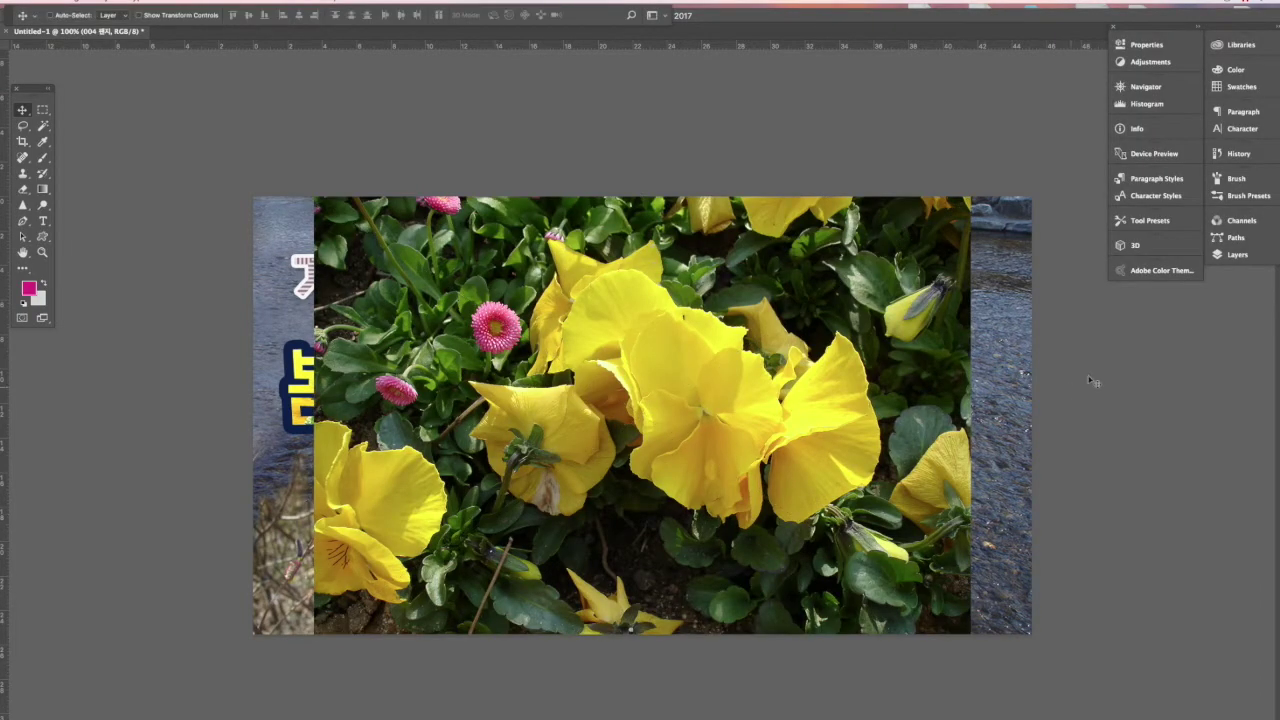
click(1237, 254)
right_click(1145, 302)
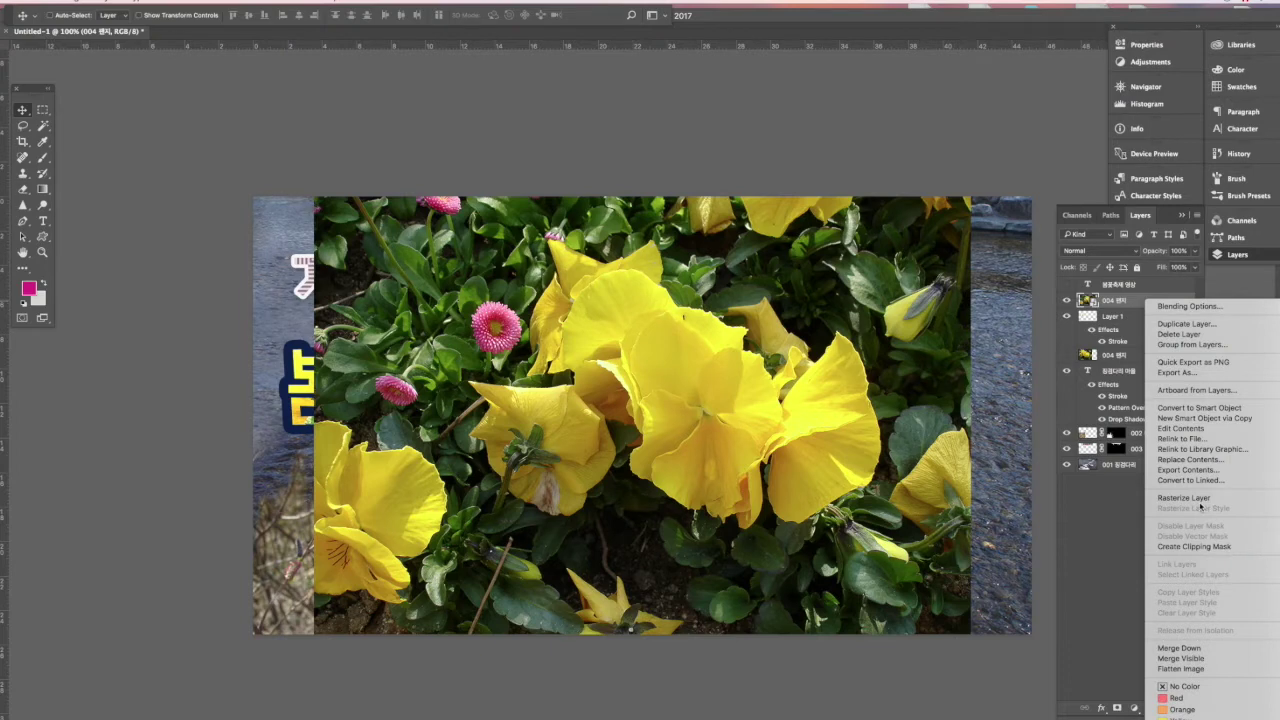
click(1199, 498)
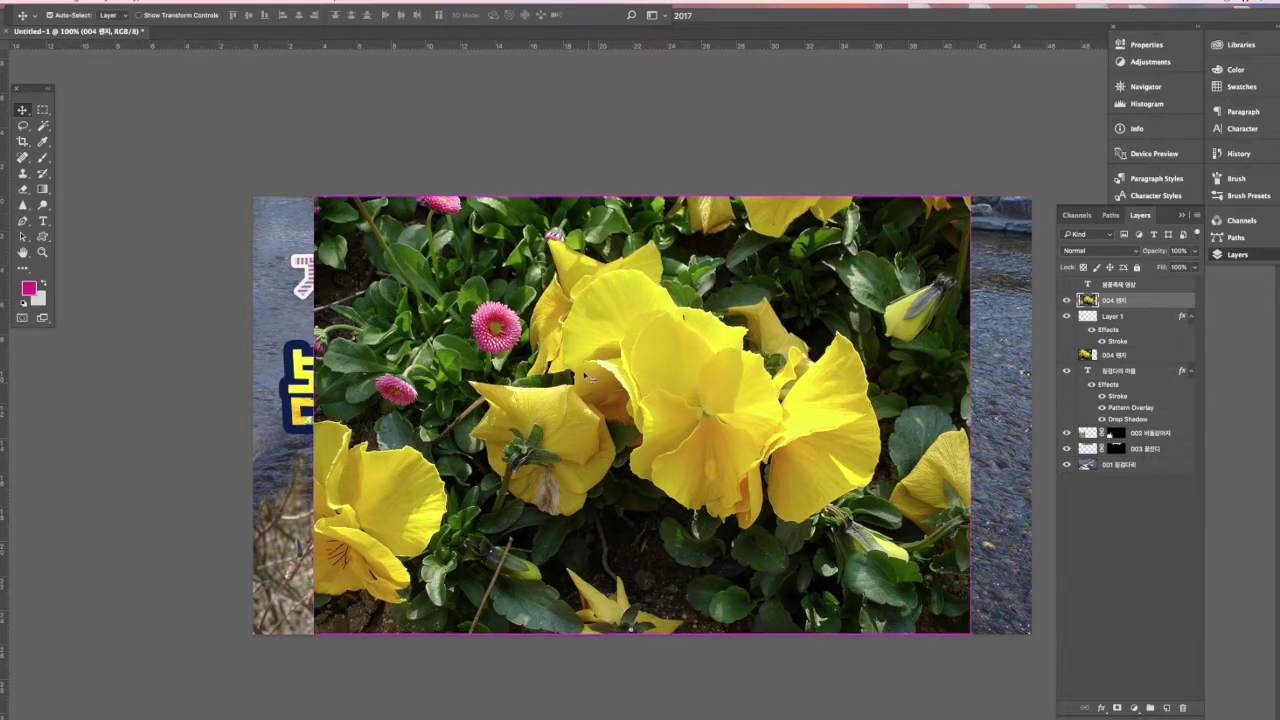
- Scale the new pansy photo down and move it into the image's lower-right corner
key(ctrl+t)
drag(314, 198, 509, 327)
drag(738, 549, 836, 607)
key(Return)
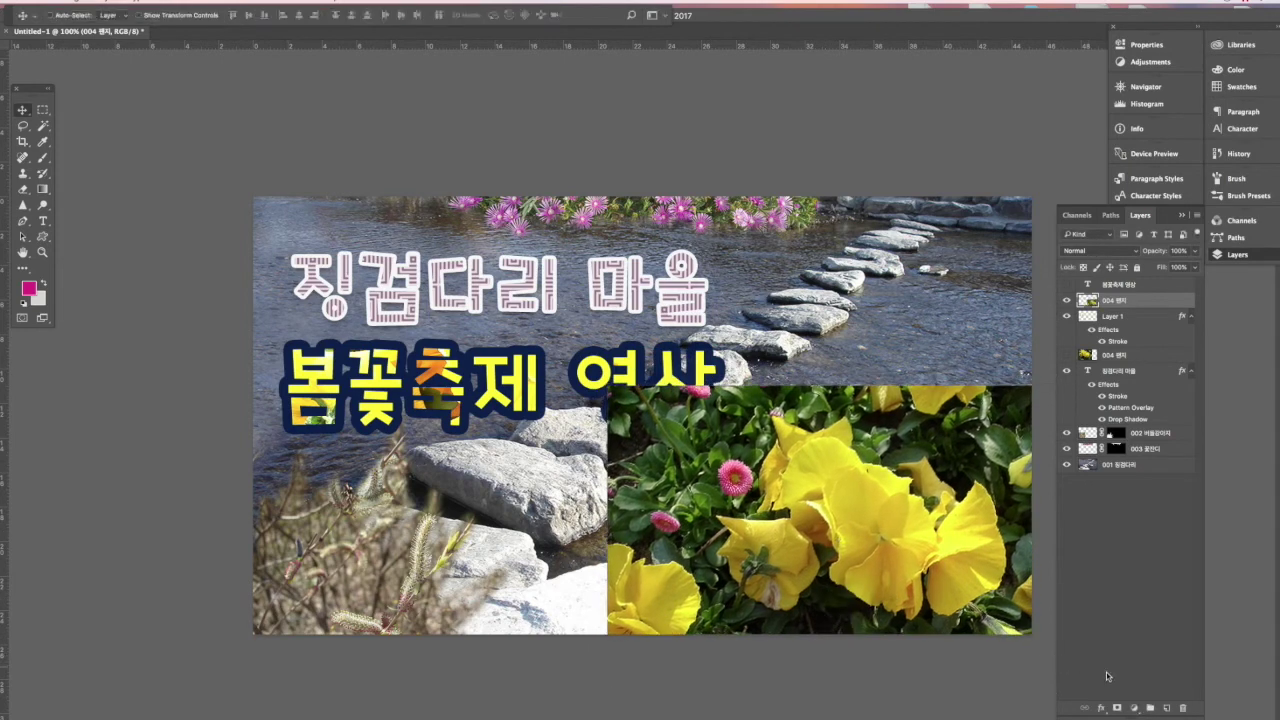
- Softly erase the pansy photo's hard edges to blend it into the stream, and enlarge it slightly in the lower-right corner
click(22, 189)
mouse_move(656, 408)
mouse_down()
mouse_move(608, 454)
mouse_move(632, 398)
mouse_move(584, 580)
mouse_move(596, 655)
mouse_move(603, 555)
mouse_move(590, 572)
mouse_move(621, 598)
mouse_move(647, 579)
mouse_move(684, 640)
mouse_move(671, 580)
mouse_move(656, 585)
mouse_move(616, 548)
mouse_move(692, 394)
mouse_move(785, 340)
mouse_move(1038, 383)
mouse_move(945, 374)
mouse_move(956, 443)
mouse_move(1032, 484)
mouse_move(870, 374)
mouse_up()
key(super+t)
drag(662, 632, 727, 702)
drag(866, 528, 876, 556)
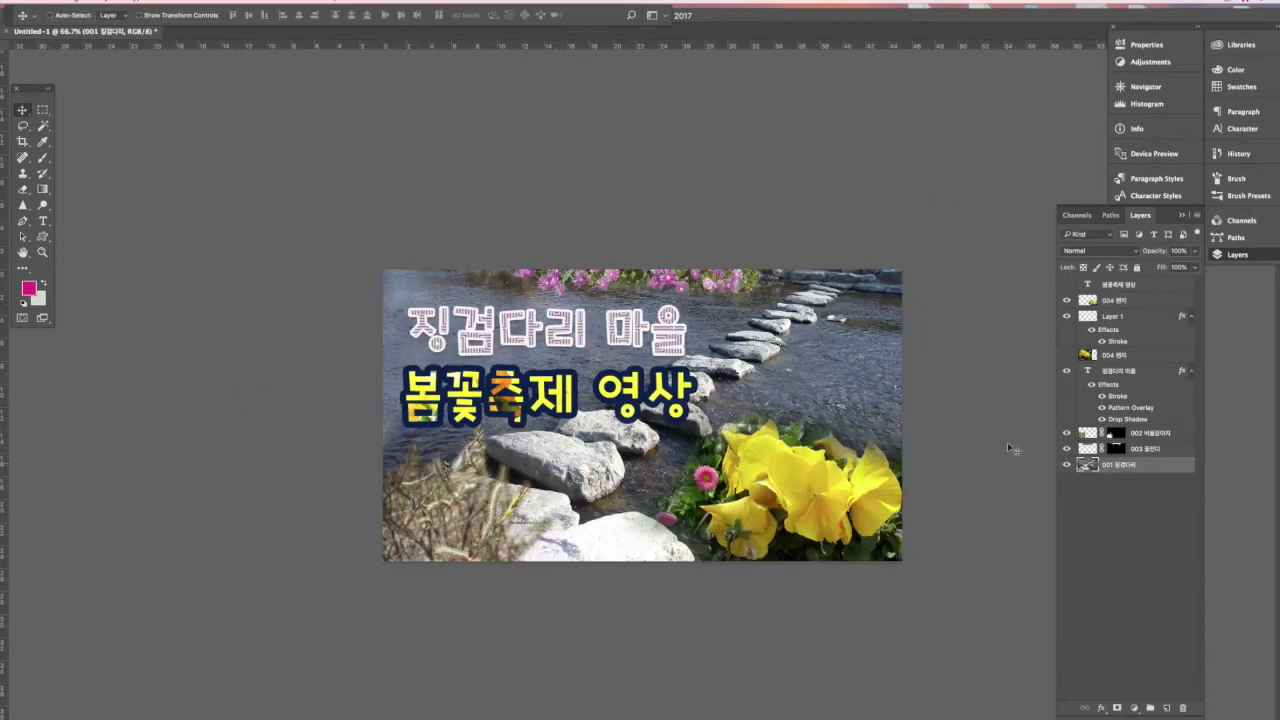
- Brighten the 001 징검다리 background layer with Levels, setting the white input level to 185
key(ctrl+l)
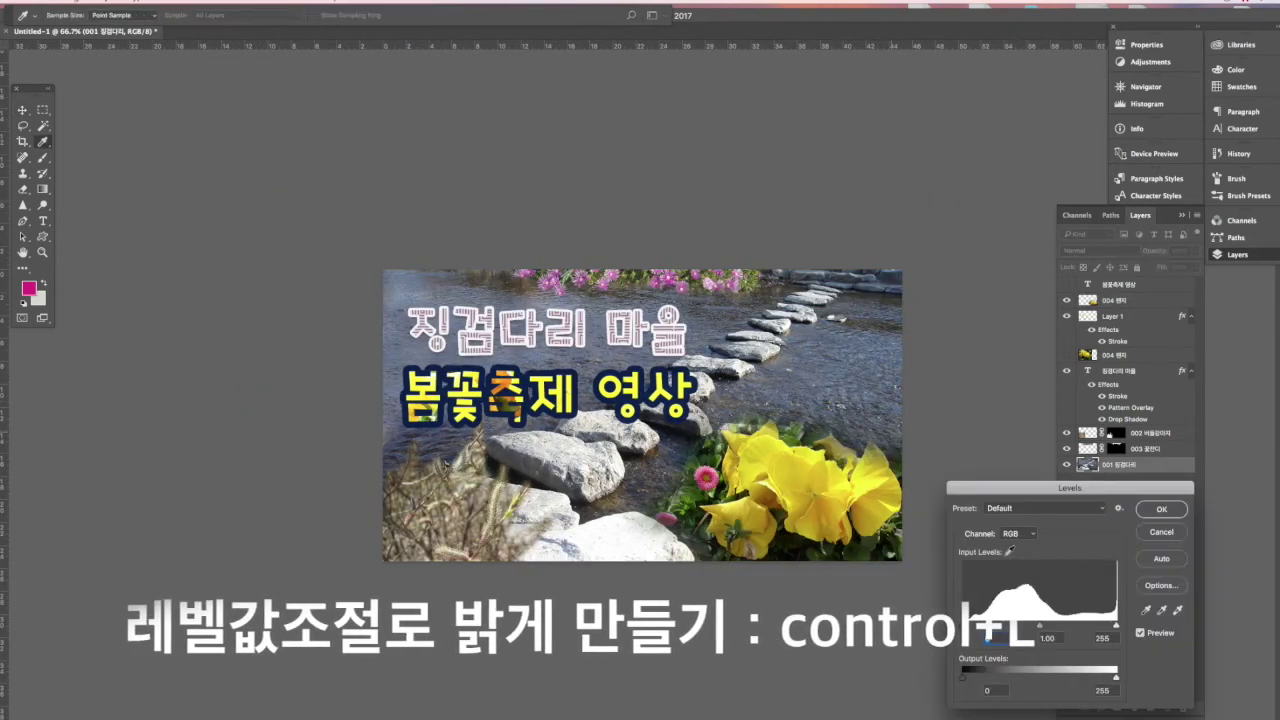
drag(1116, 626, 1074, 628)
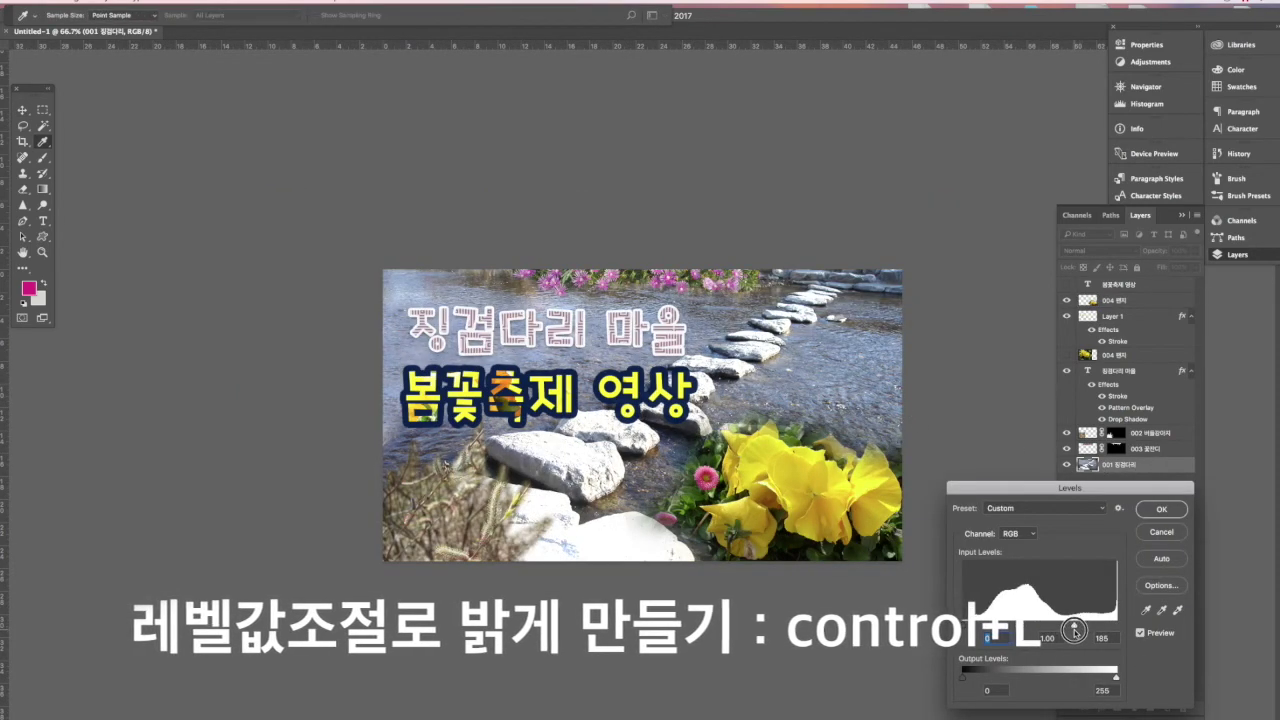
key(Return)
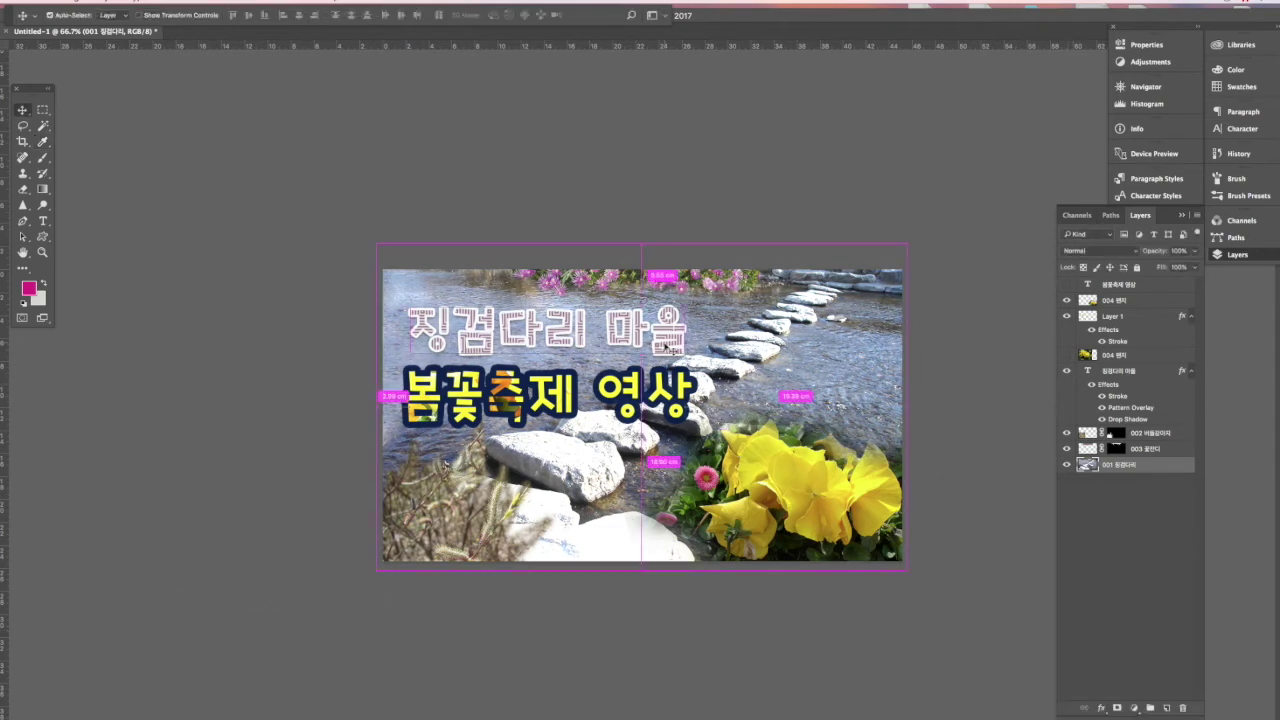
- Change the text colour of the 징검다리 마을 title to a dark magenta
click(665, 346)
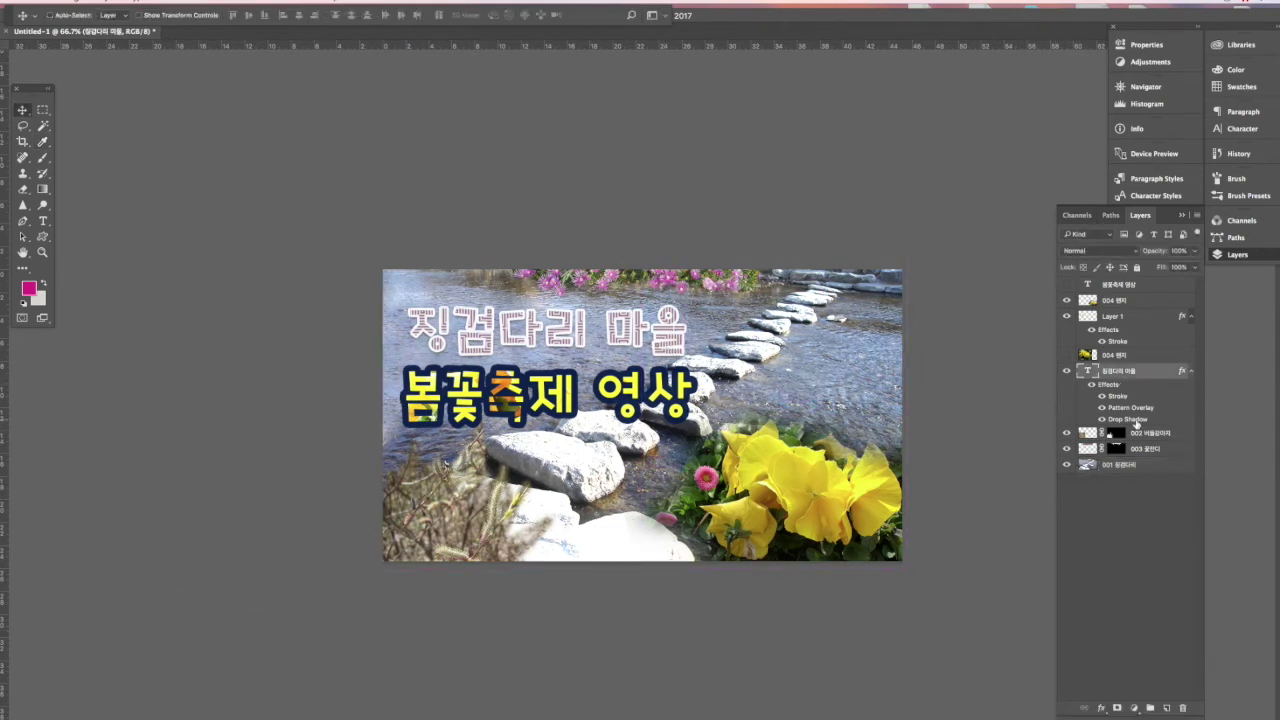
click(1240, 128)
click(1180, 186)
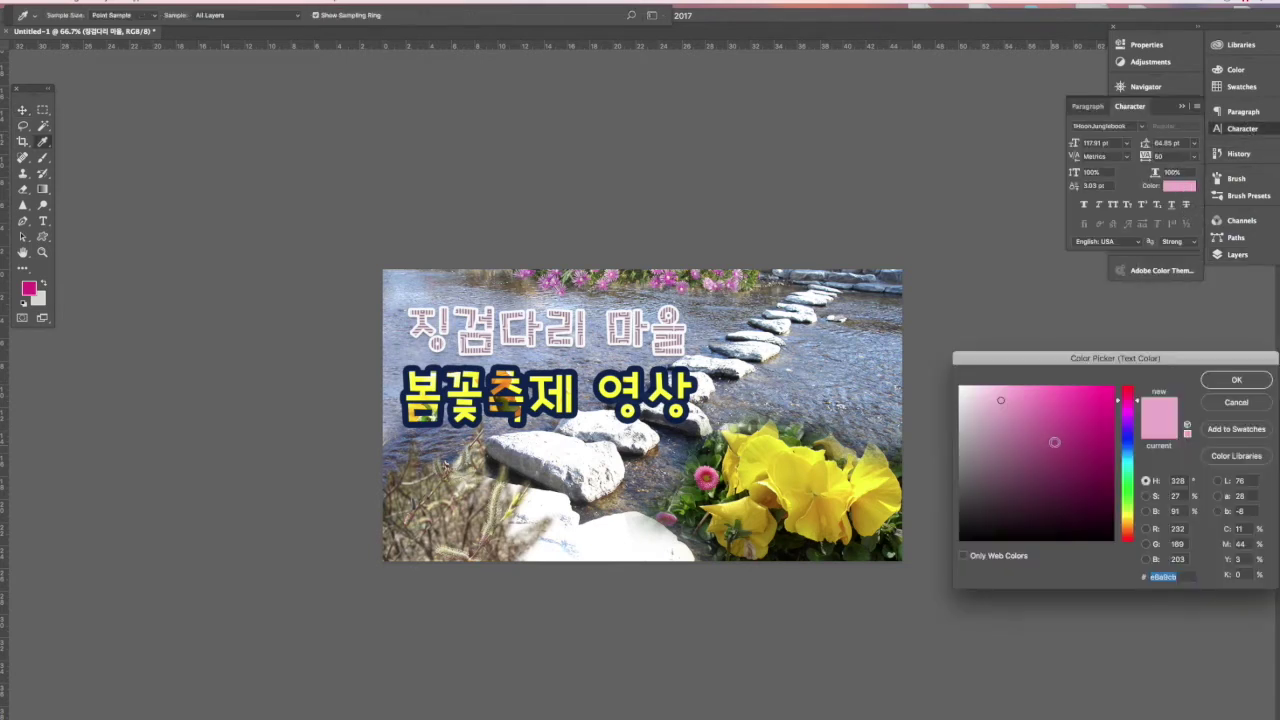
drag(1089, 466, 1094, 503)
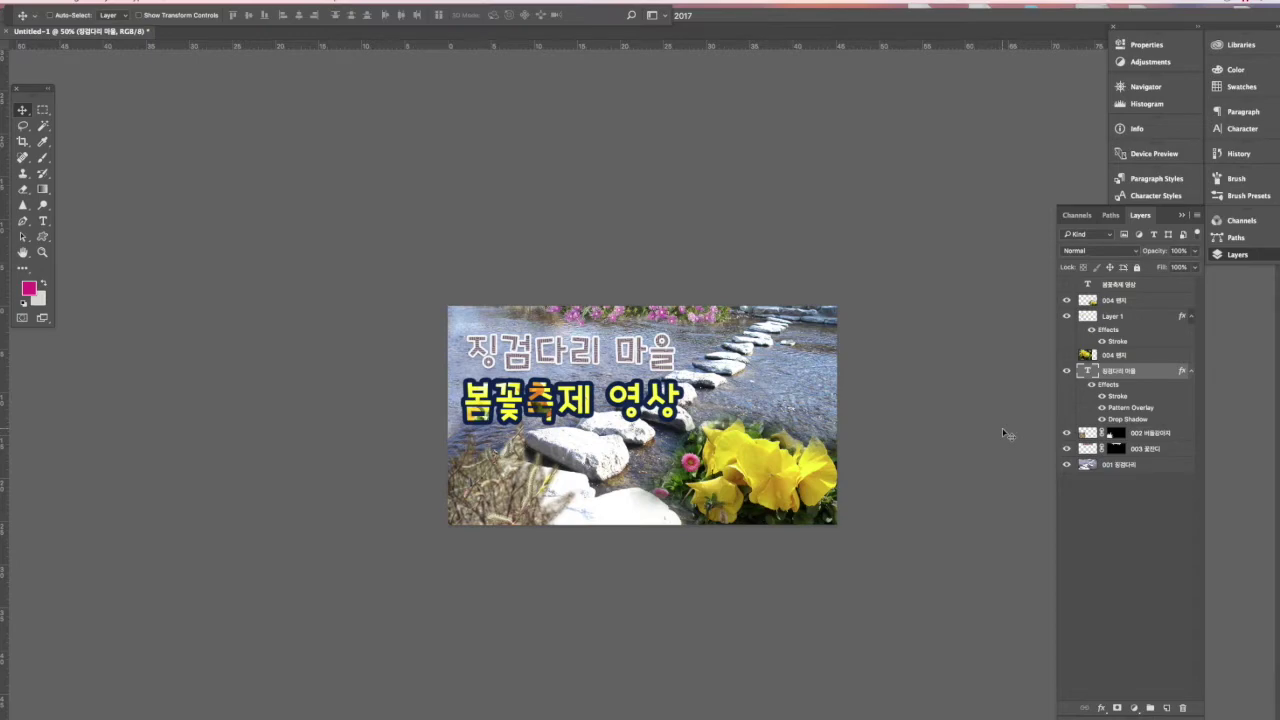
- Examine how the composite and its lettering read at thumbnail sizes down to 25% and at full size
key(super+1)
key(super+minus)
key(super+minus)
key(super+minus)
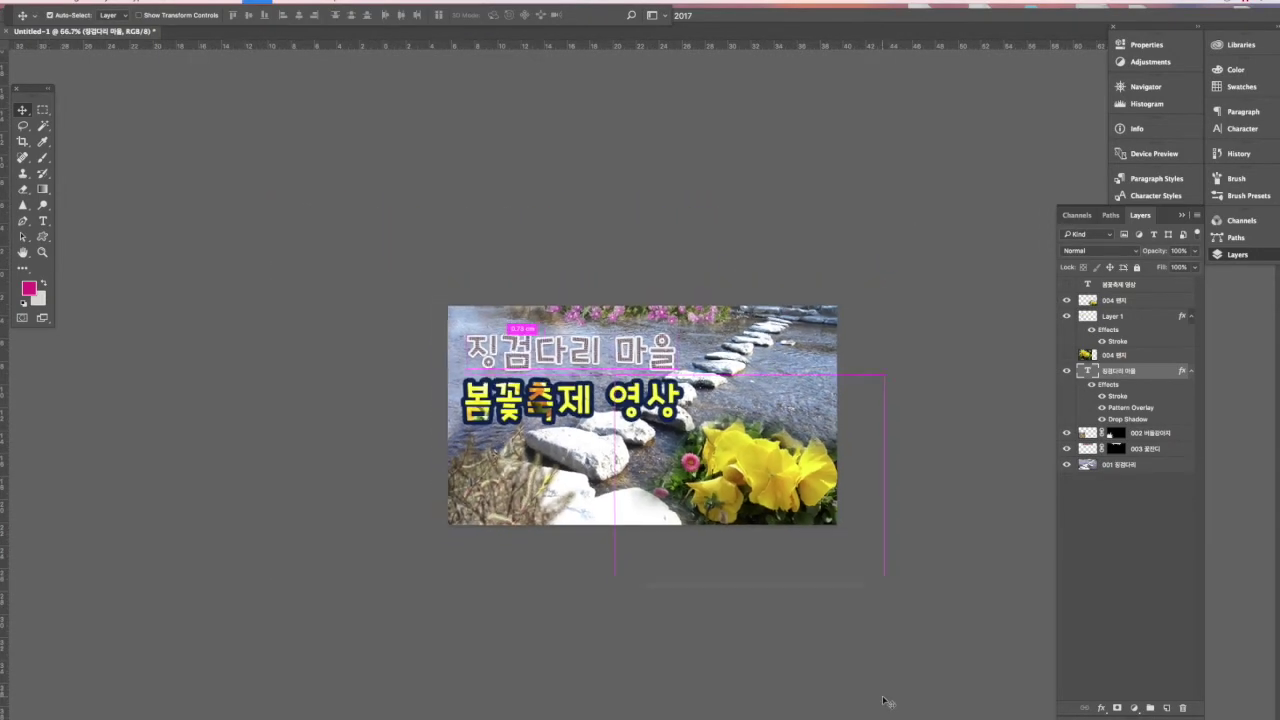
key(super+minus)
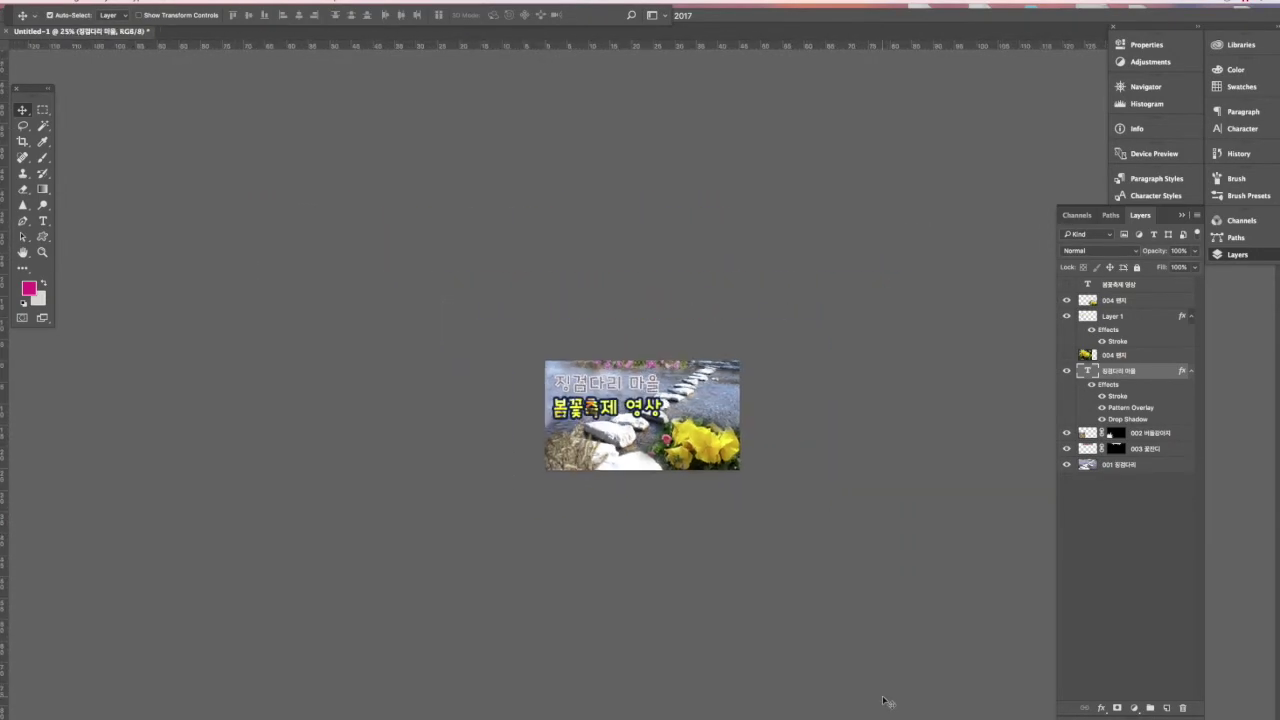
key(super+plus)
key(super+plus)
key(super+plus)
key(super+plus)
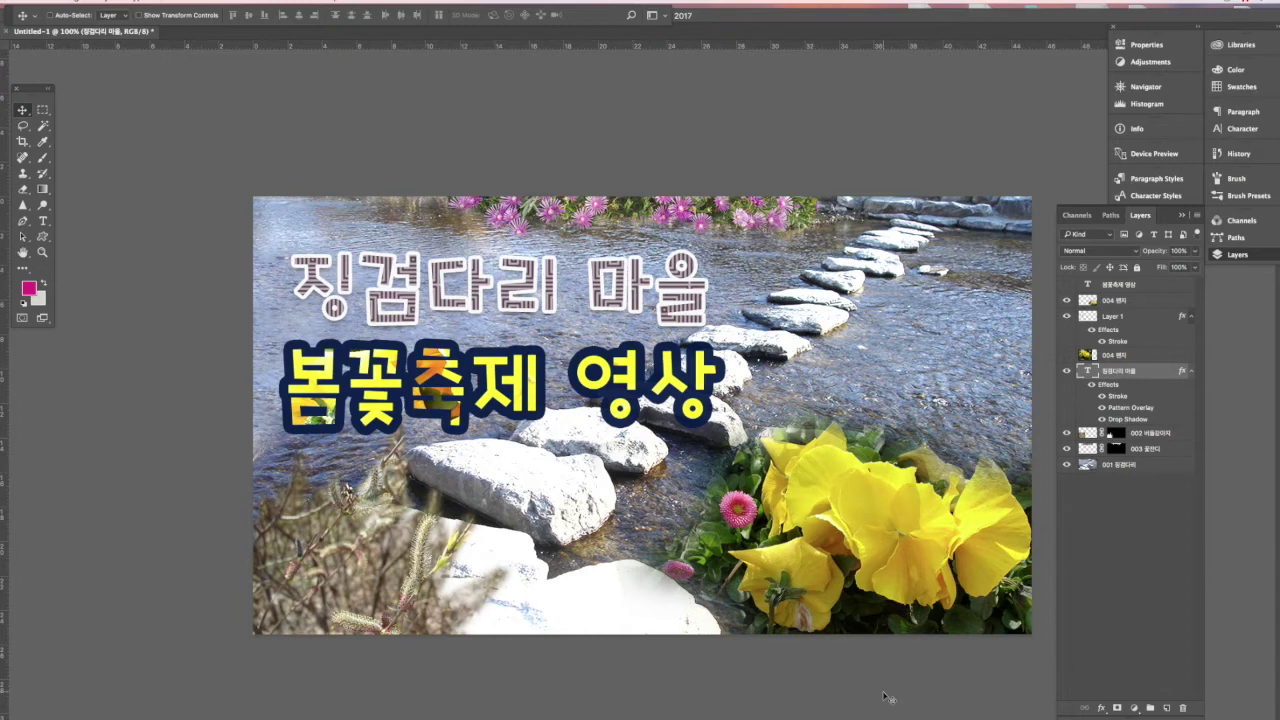
- Save a copy of the composite as a layered Photoshop file named 썸네일, and close the document
key(super+shift+s)
click(709, 249)
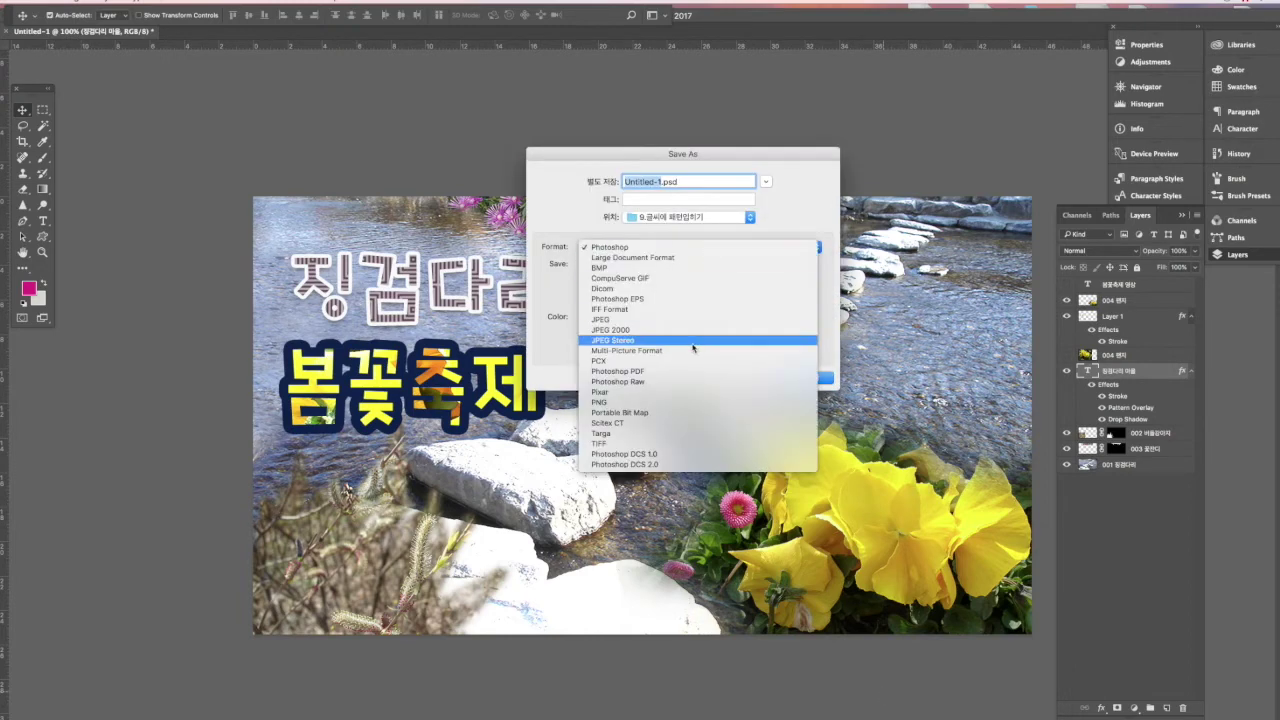
click(680, 323)
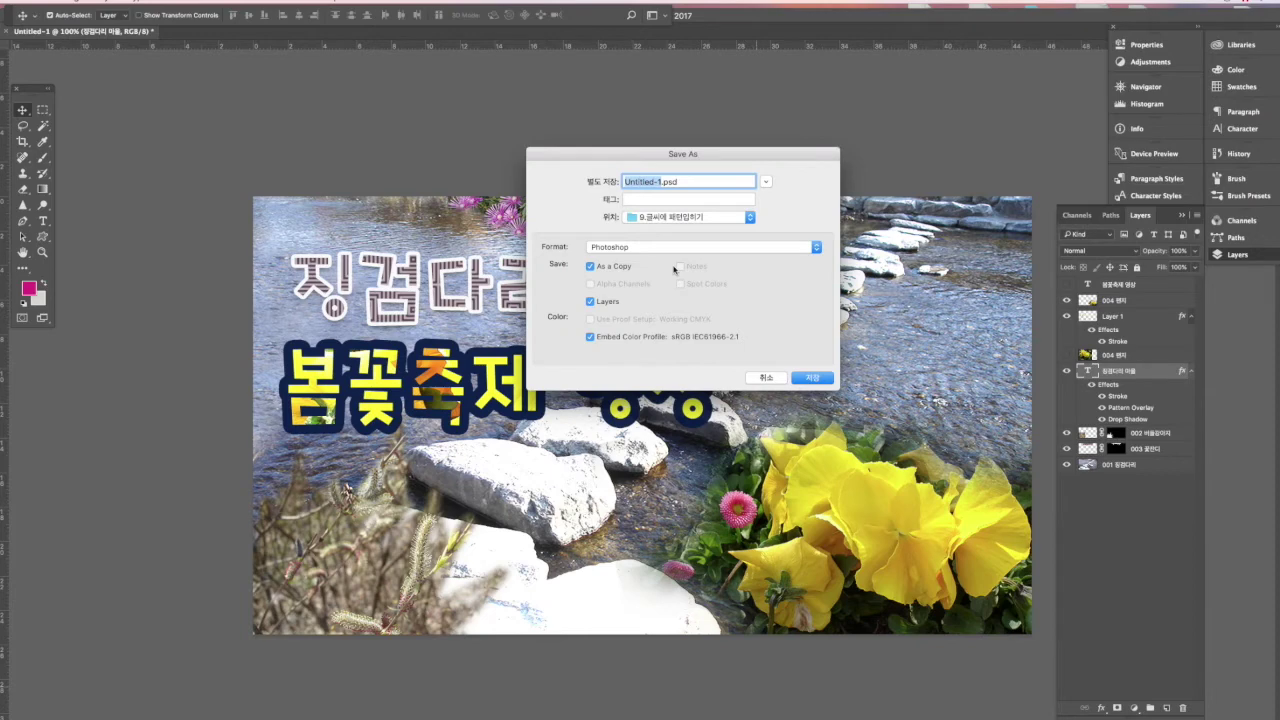
text(T)
click(812, 378)
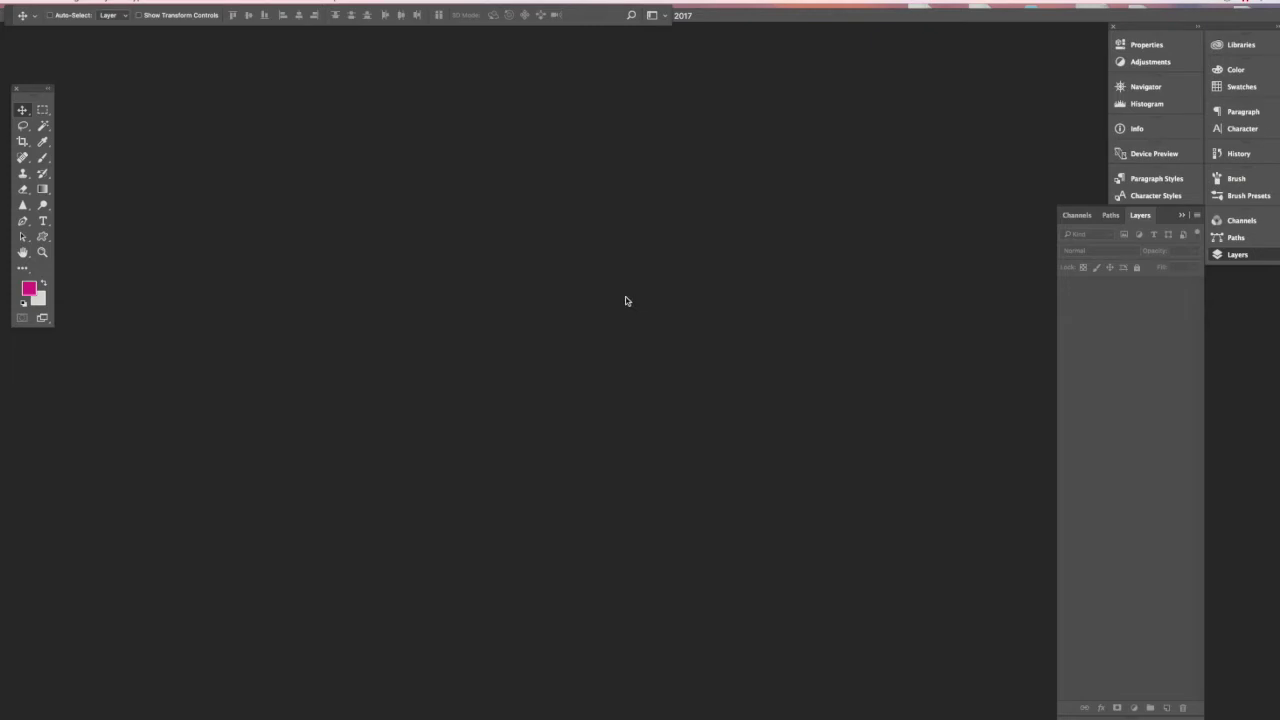
- Open the 003 꽃잔디.jpg flower photo as its own document
key(Tab)
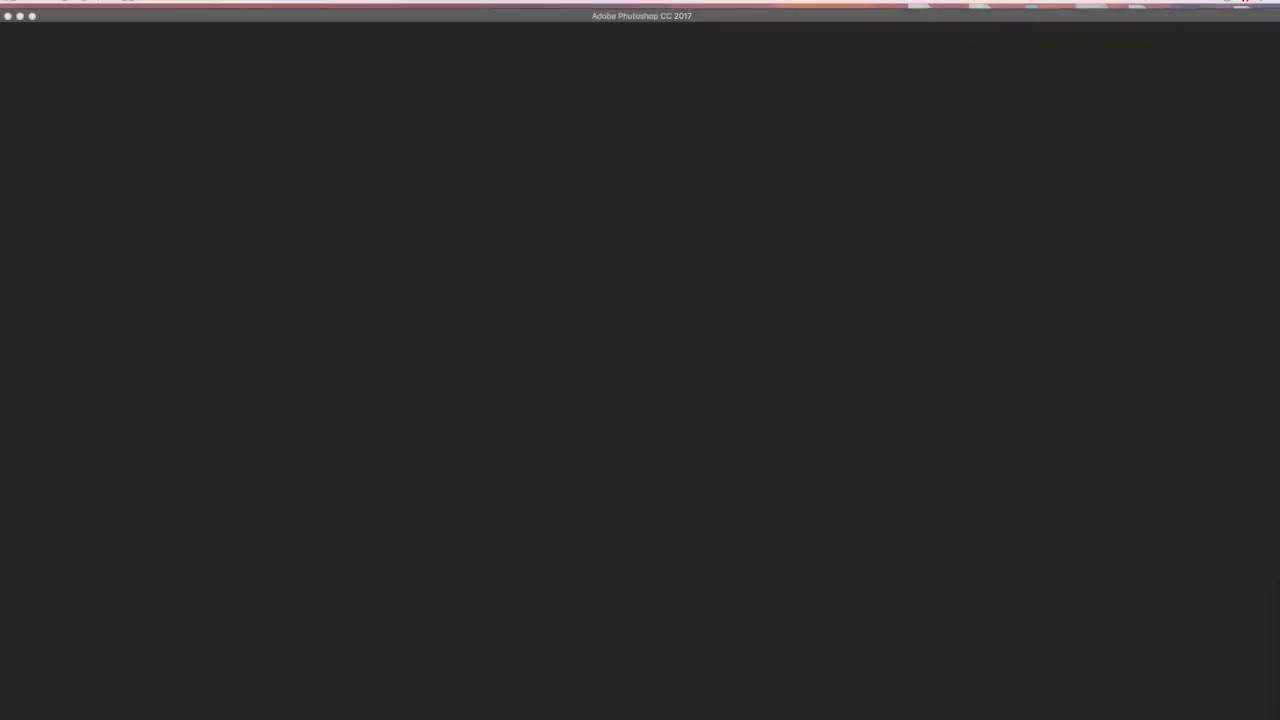
key(Tab)
key(super+o)
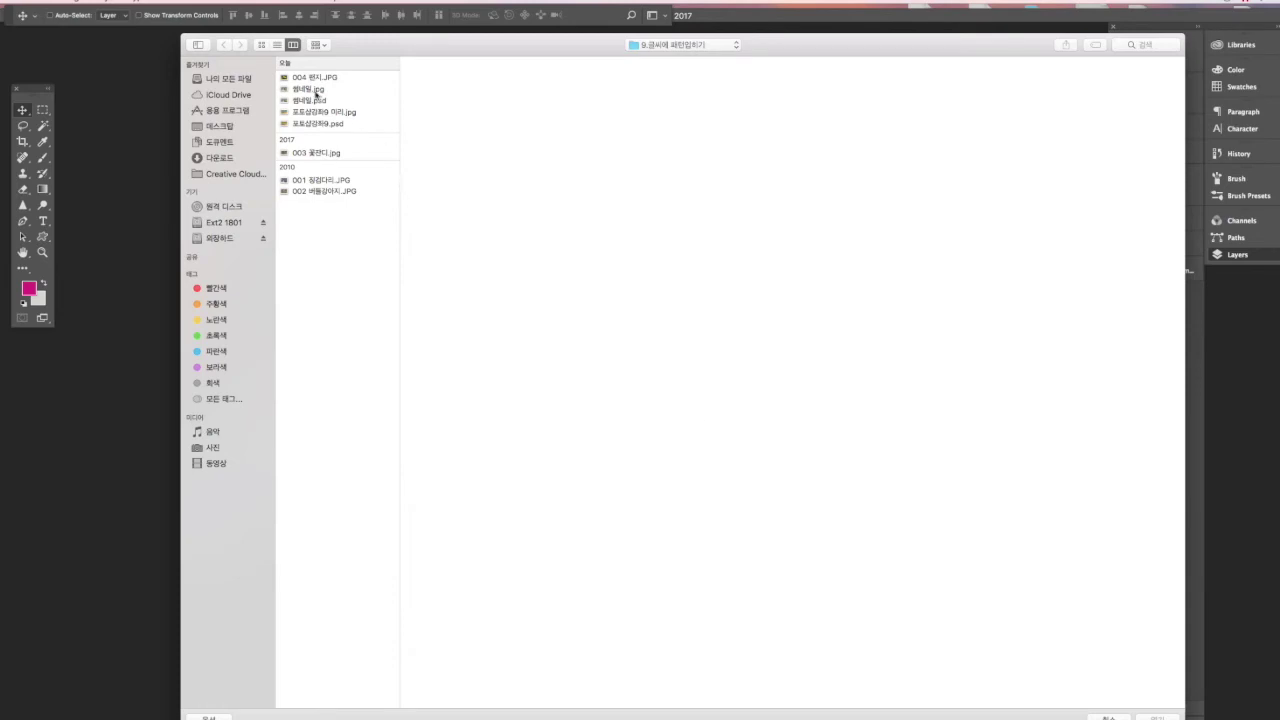
click(312, 89)
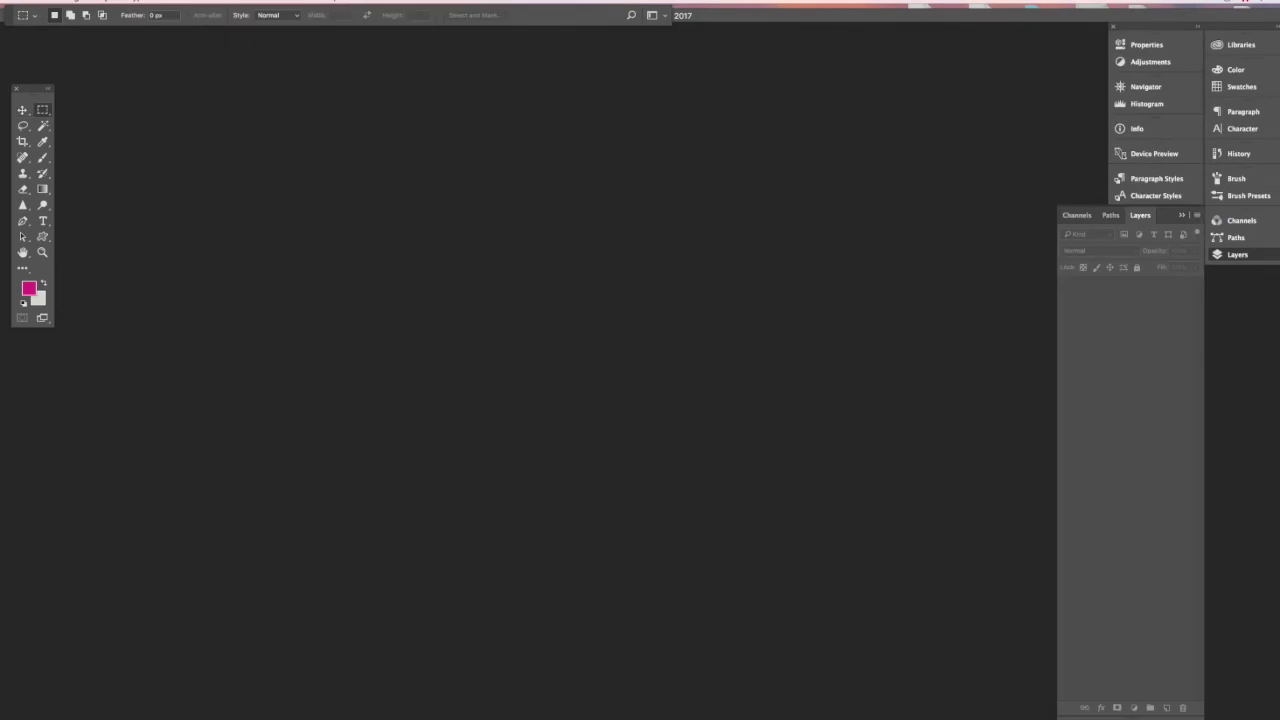
drag(1279, 545, 634, 360)
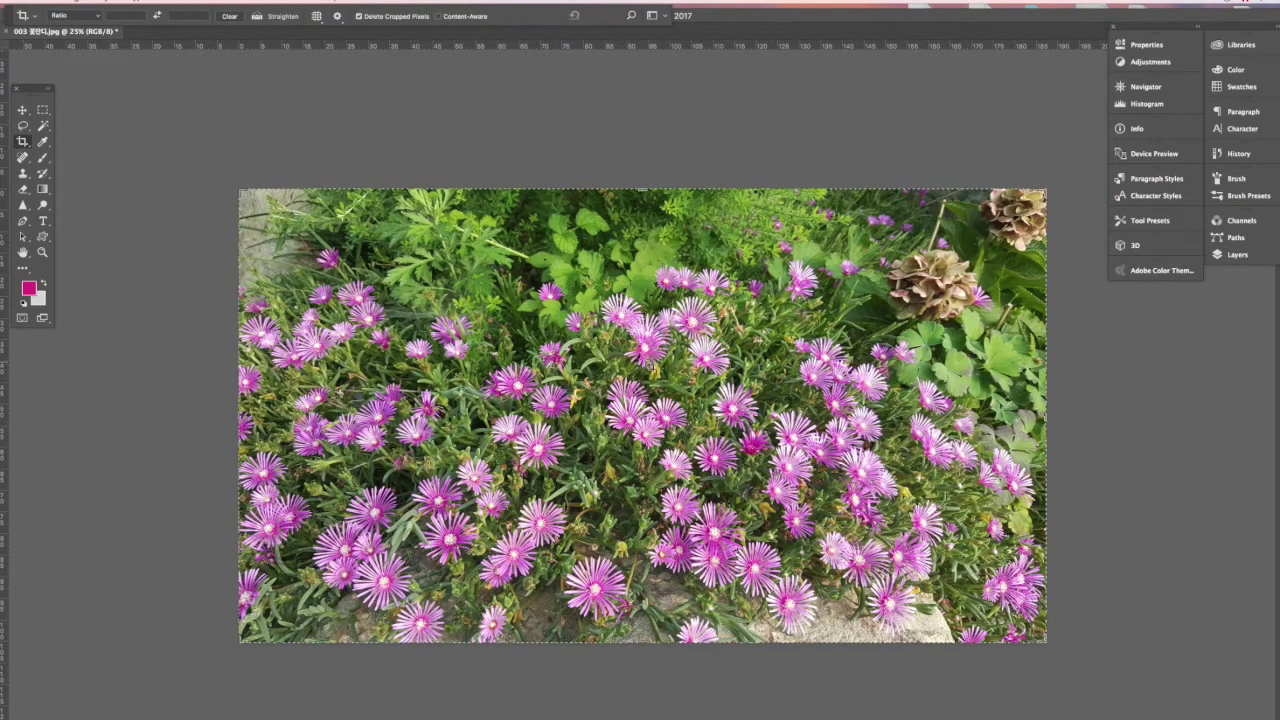
- Crop the flower photo to a square area of dense pink blossoms right of its lower centre
drag(623, 352, 900, 634)
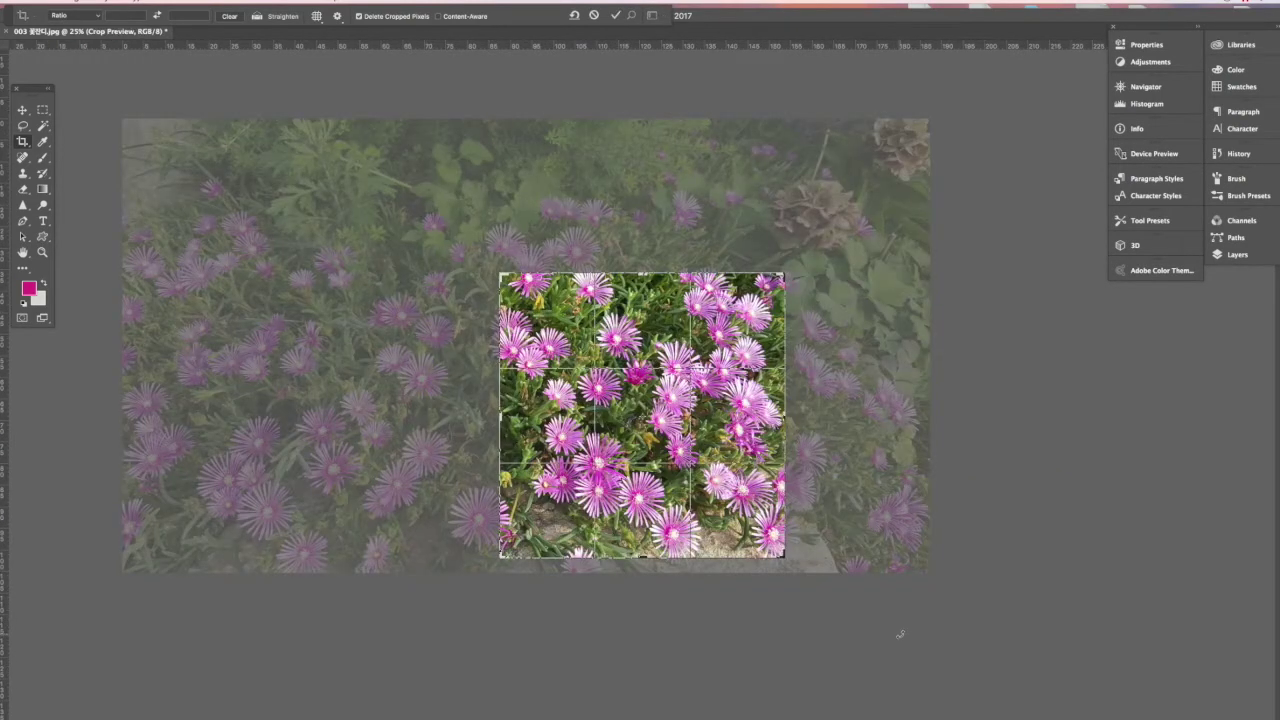
key(Return)
click(22, 110)
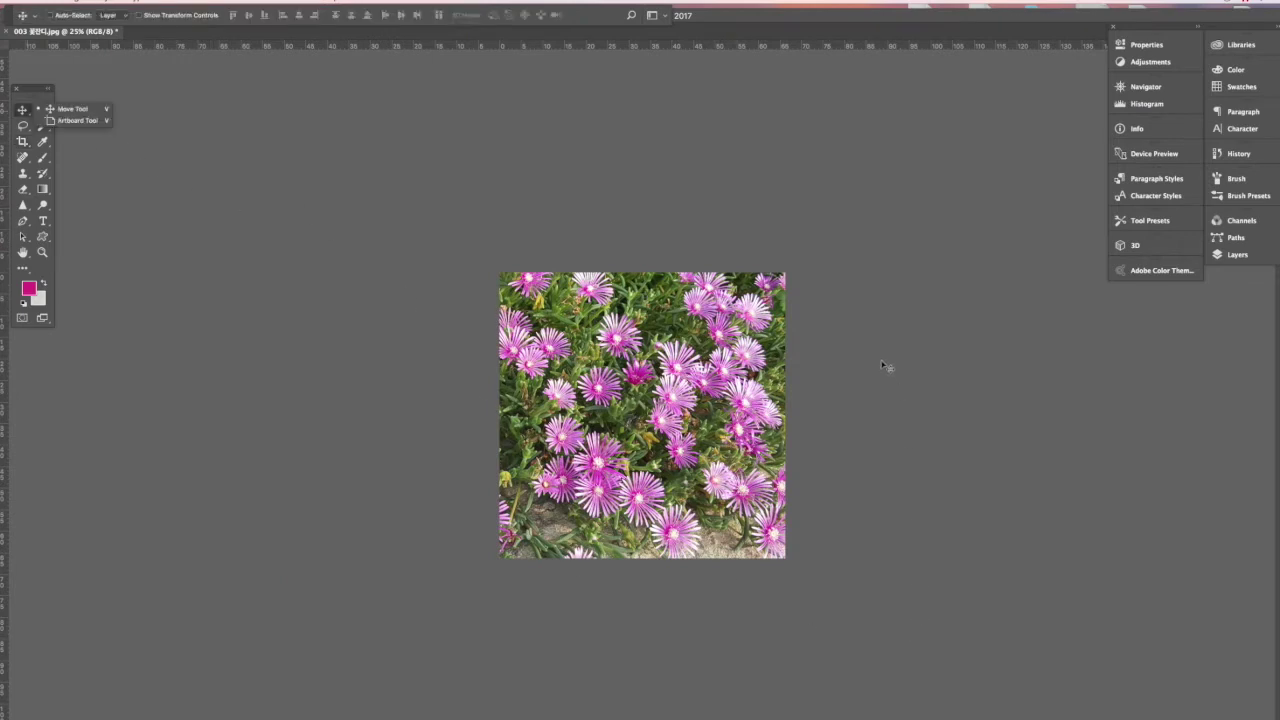
- Define the cropped flower image as a pattern named 003 꽃잔디.jpg
click(61, 5)
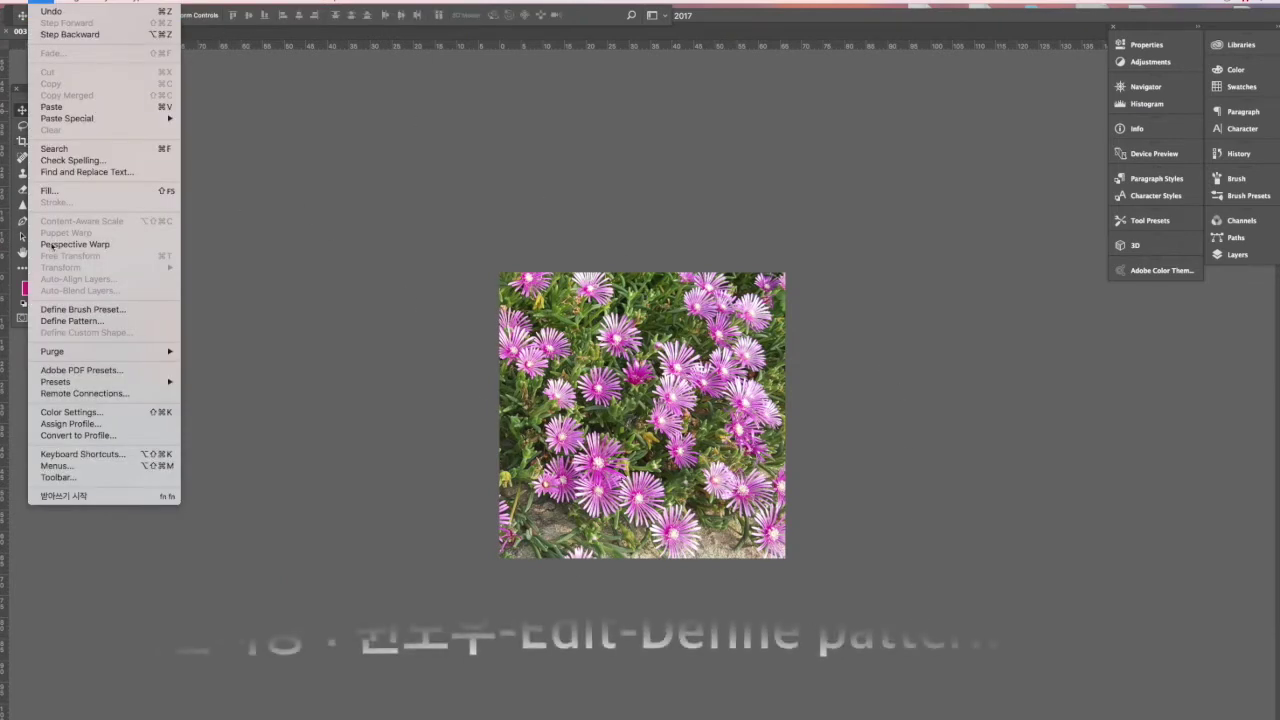
click(104, 325)
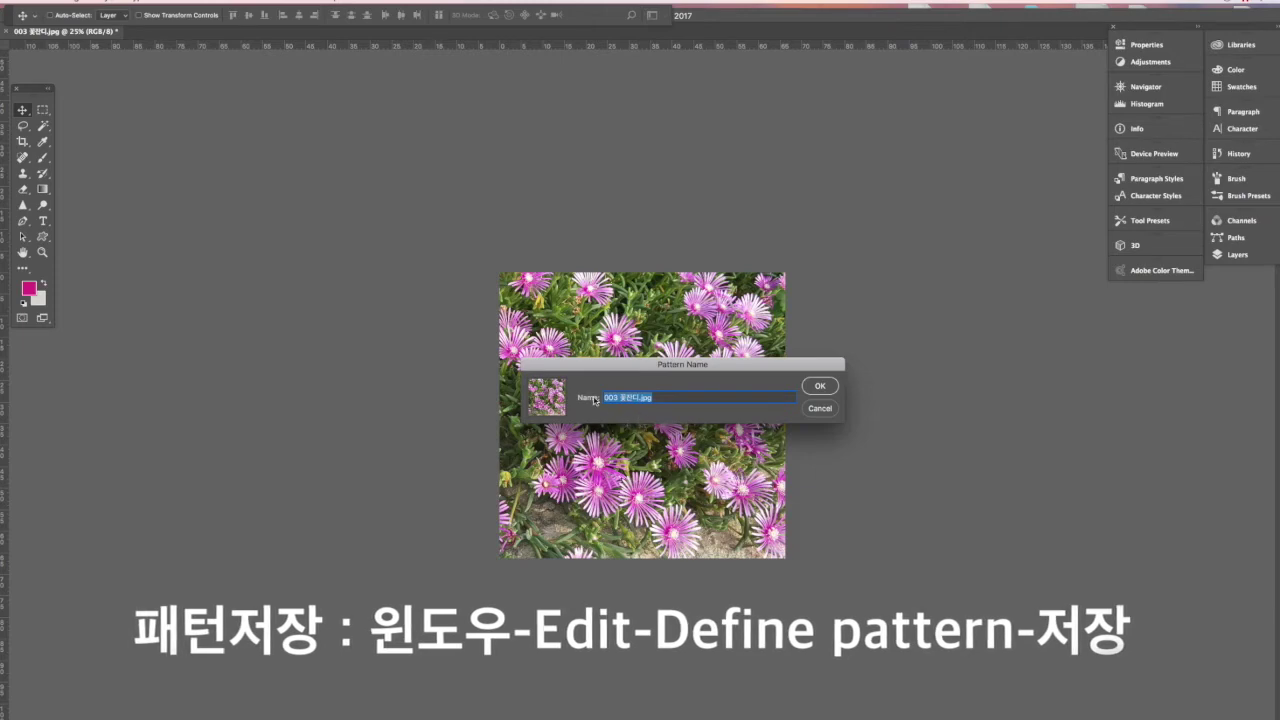
click(819, 386)
- Reopen the saved layered thumbnail file 썸네일.psd
key(super+o)
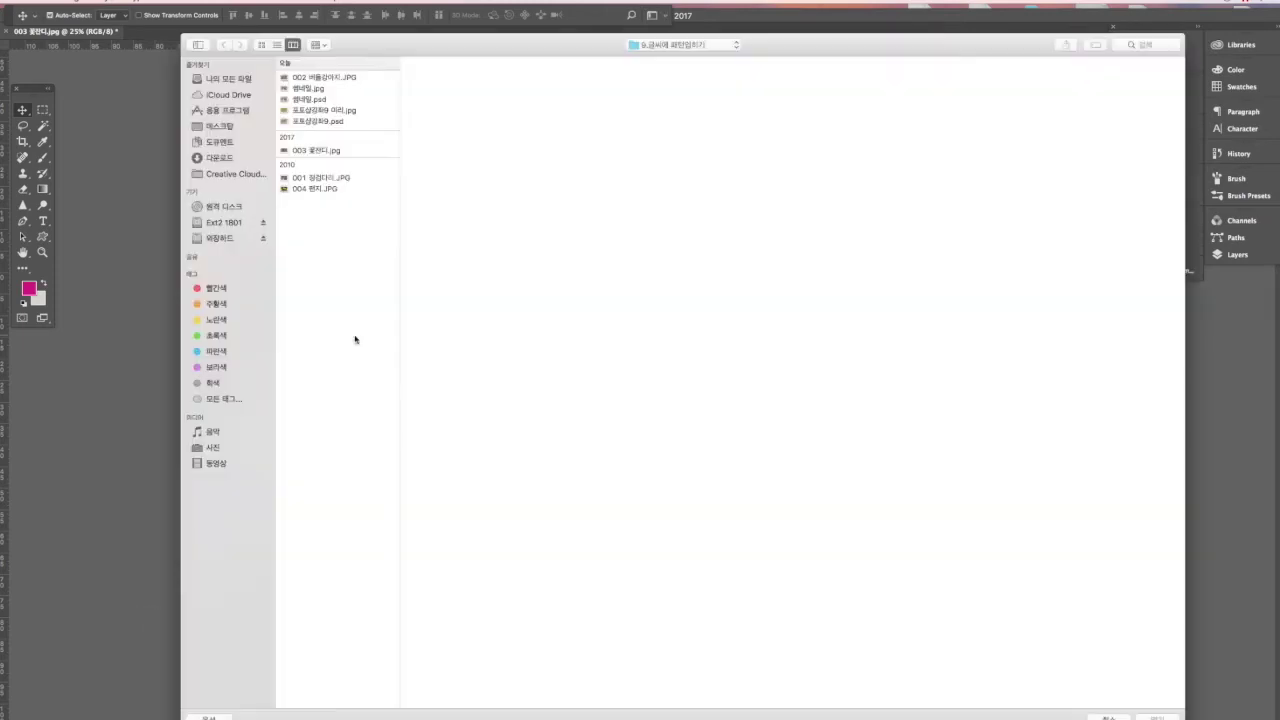
click(315, 90)
click(326, 100)
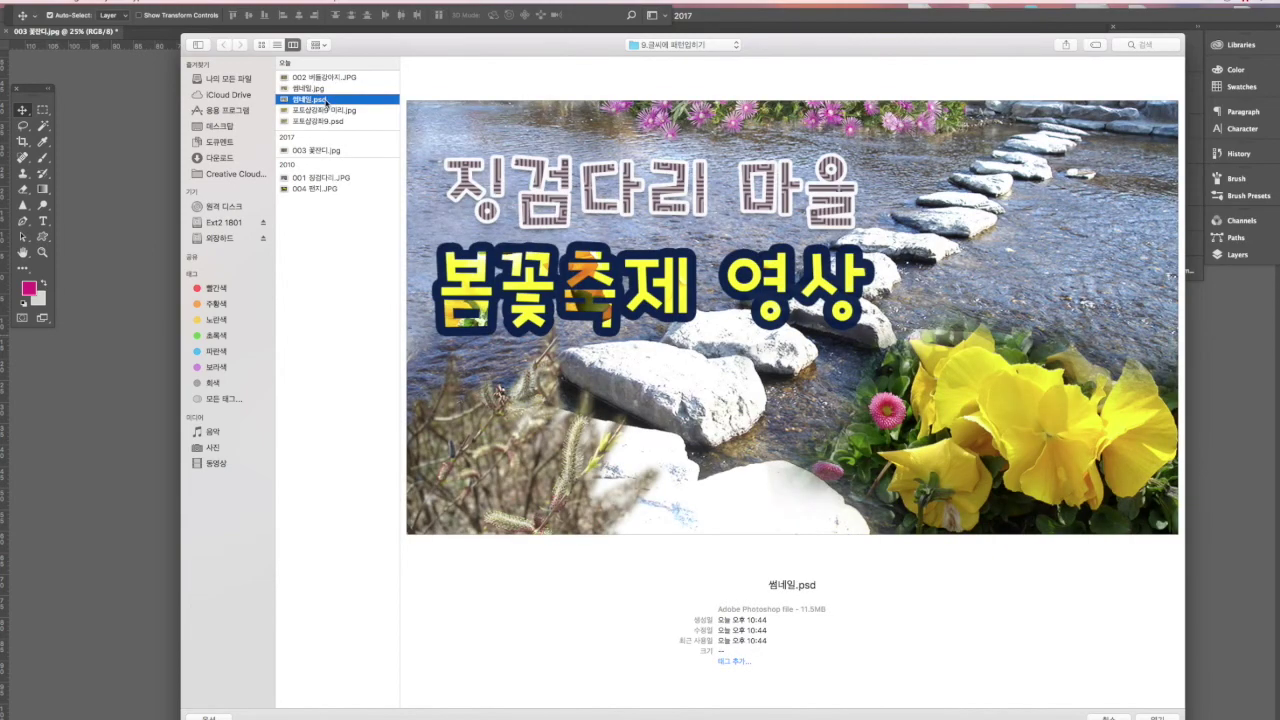
double_click(326, 100)
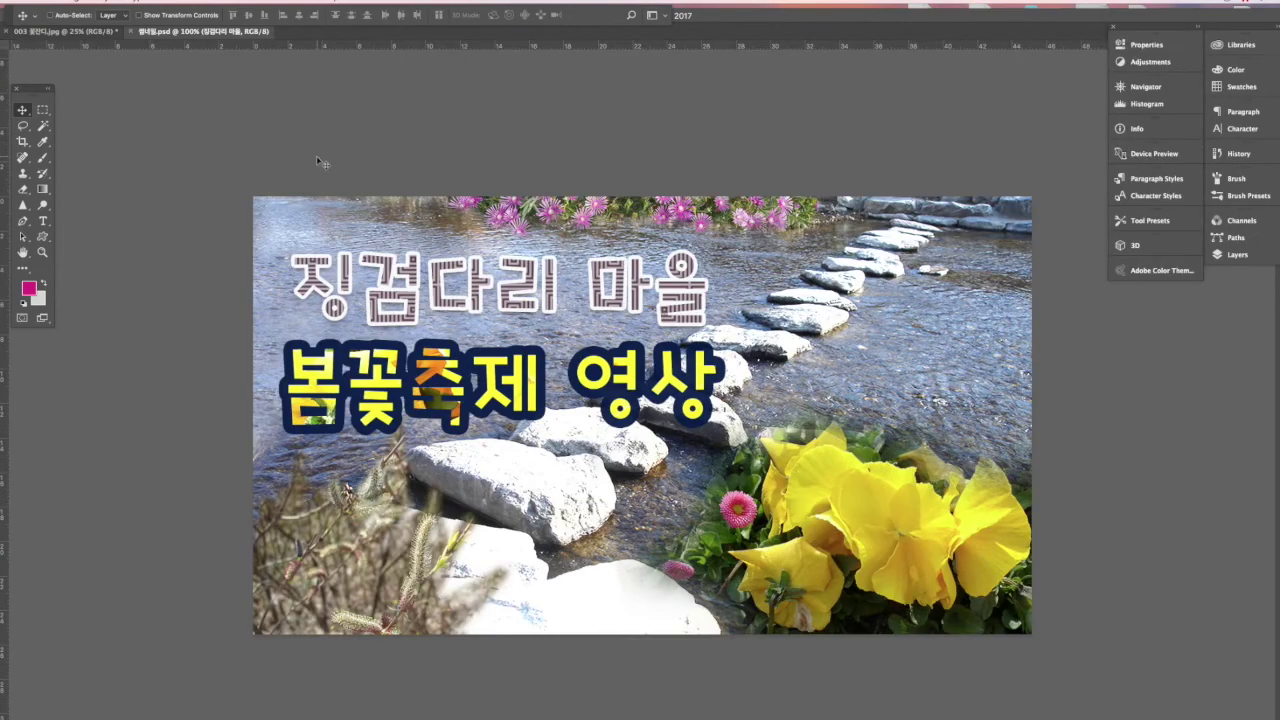
- Draw an oval speech-bubble custom shape, about 318 by 207 px, over the water right of the titles
click(43, 239)
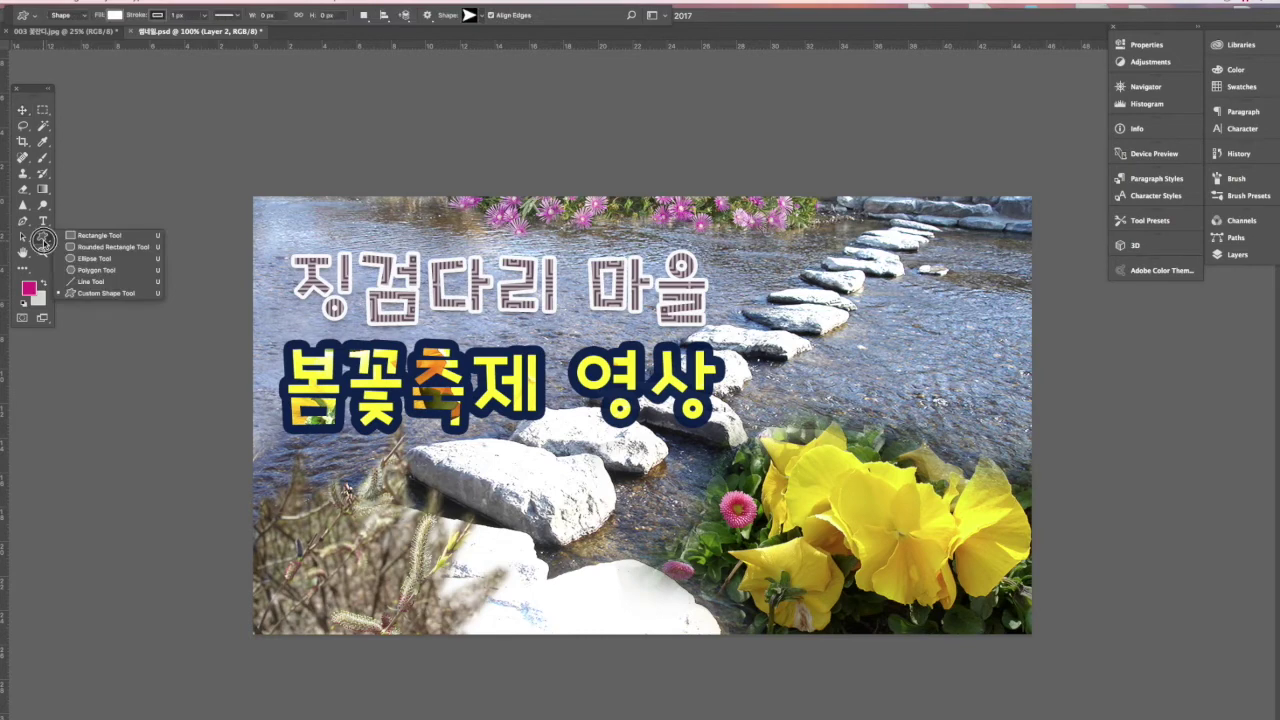
click(481, 16)
click(481, 16)
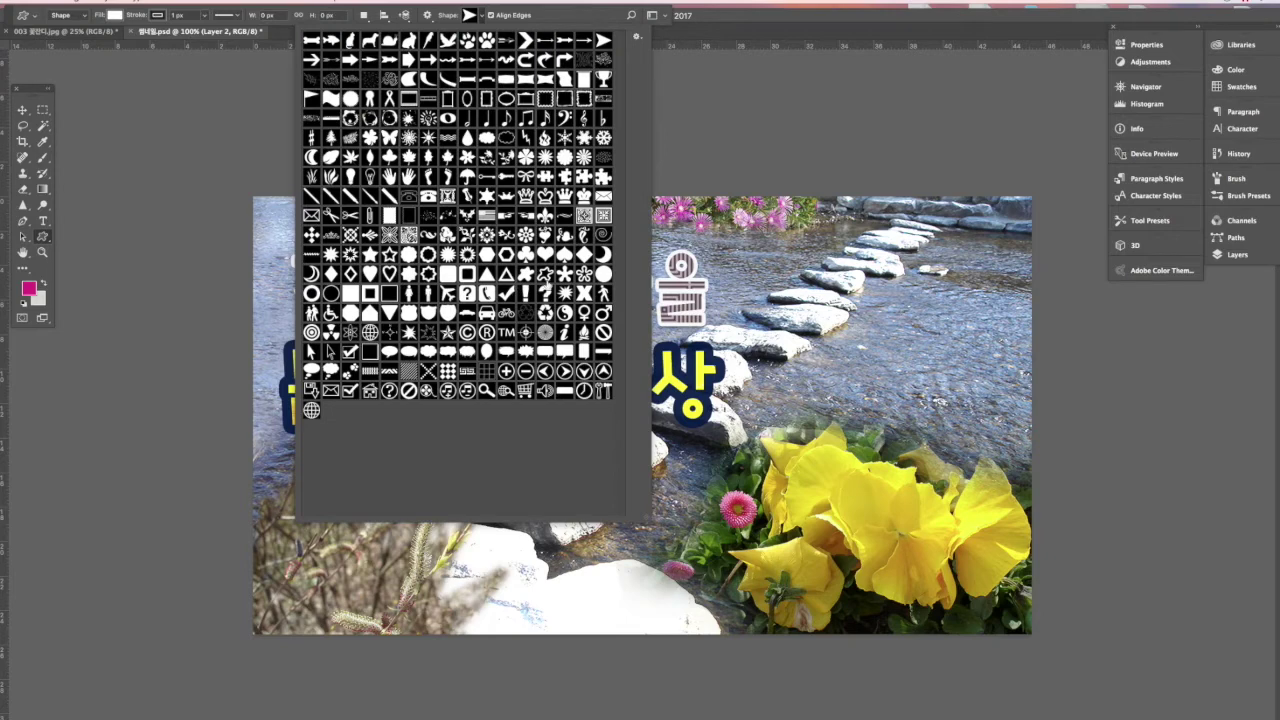
click(389, 351)
drag(757, 272, 951, 397)
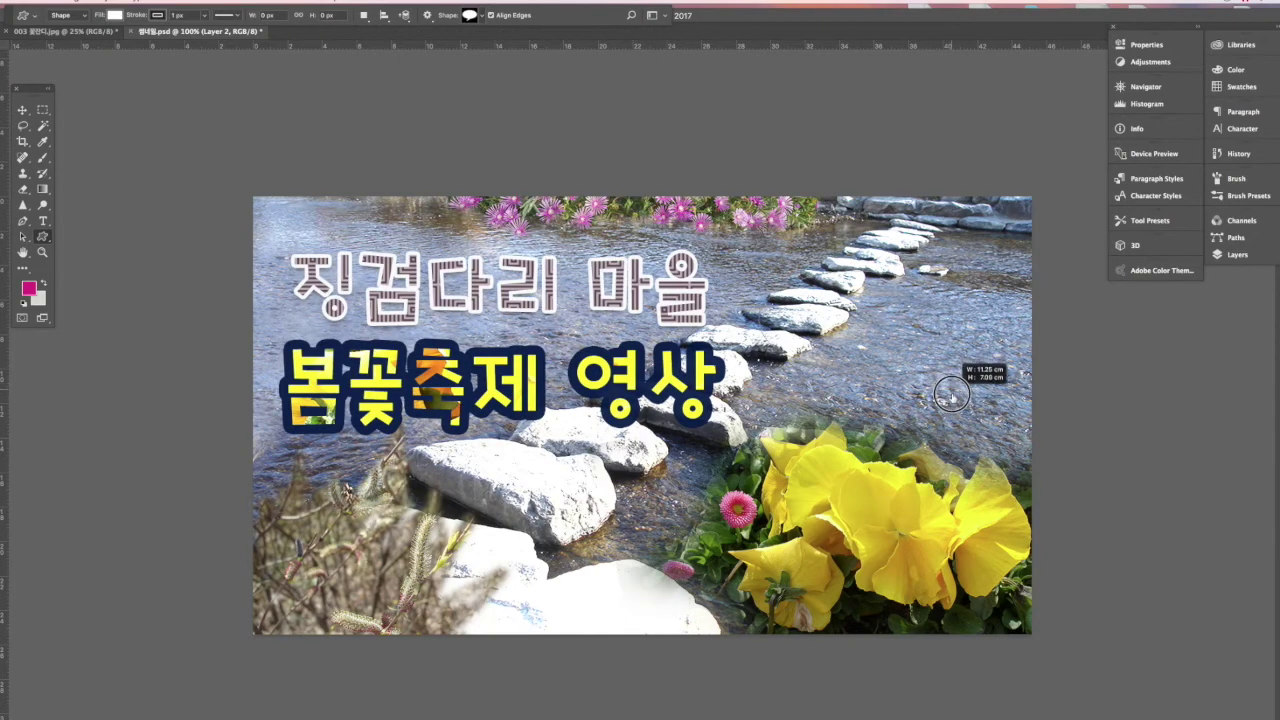
- Rasterize the Shape 1 speech-bubble layer
click(1237, 254)
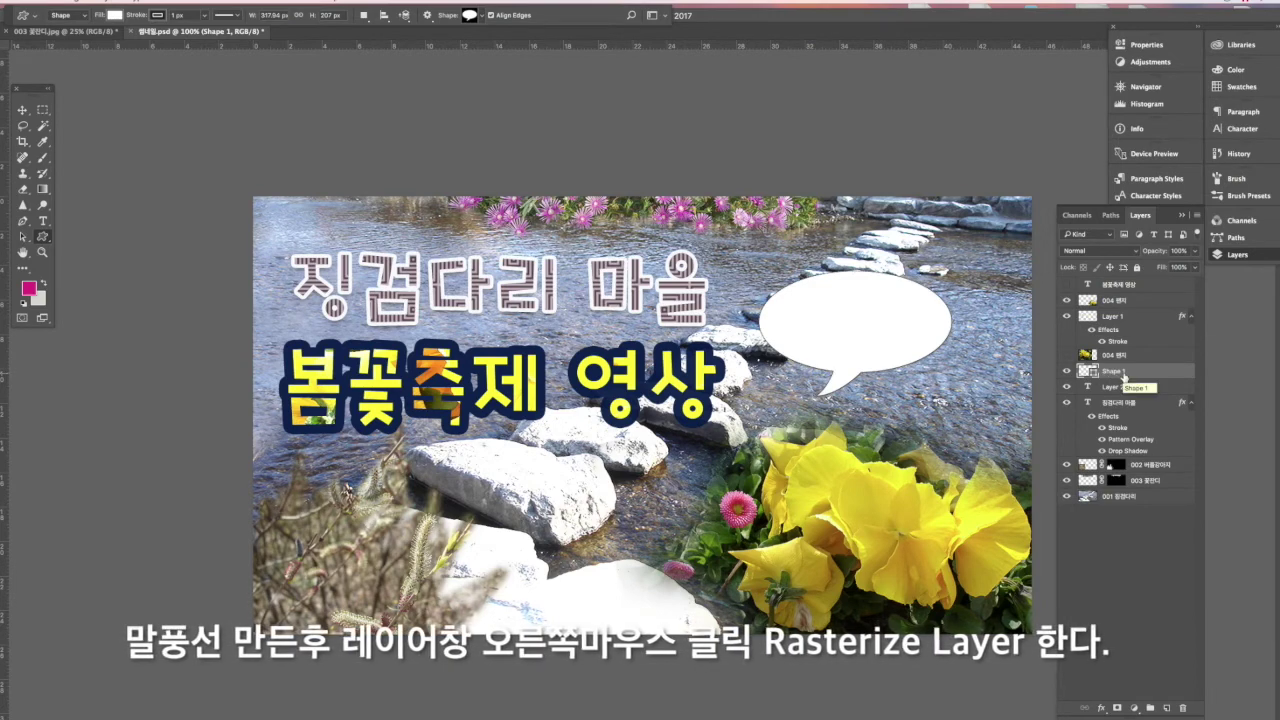
right_click(1146, 374)
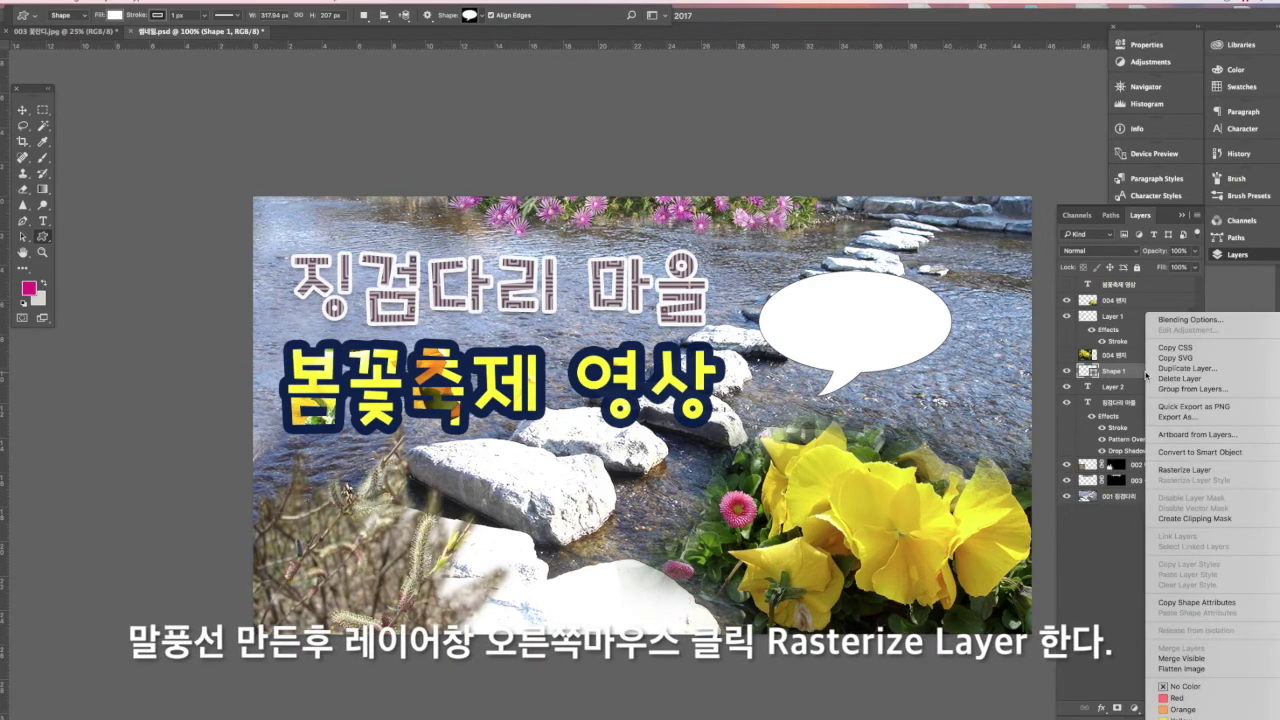
click(1196, 470)
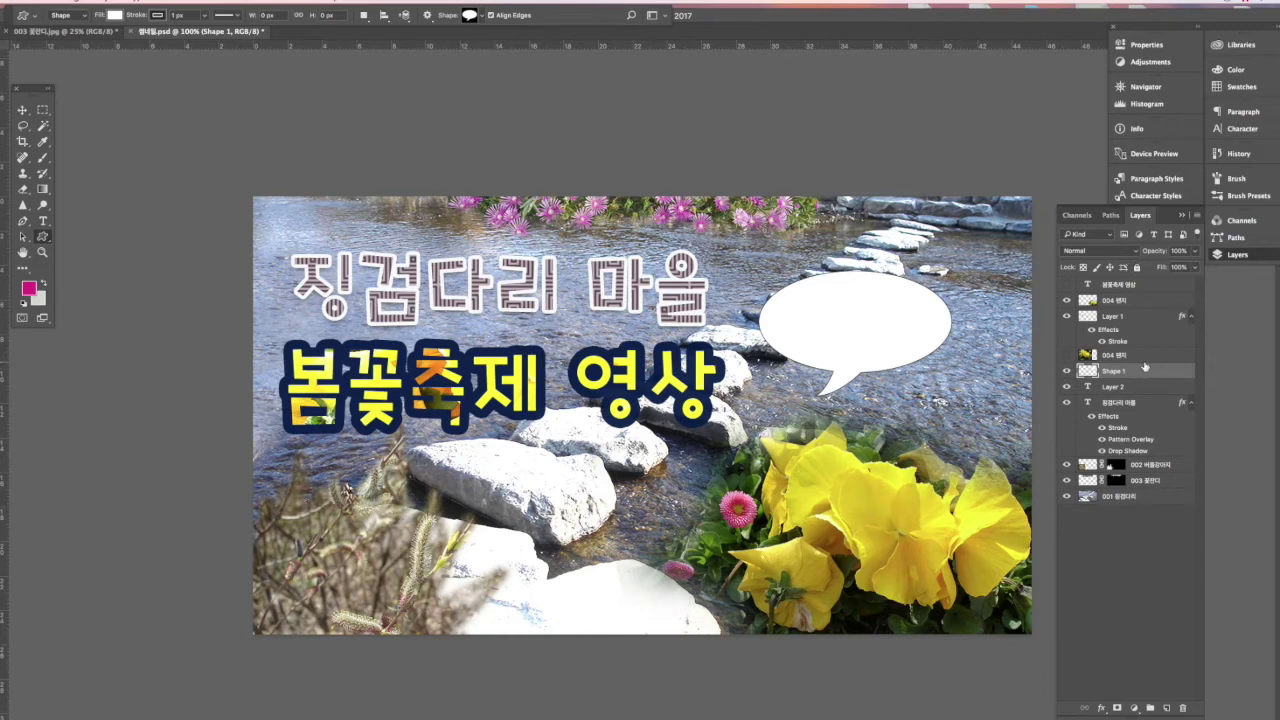
- Bring the speech bubble to the top of the layer stack and move it slightly right and down
key(ctrl+shift+bracketright)
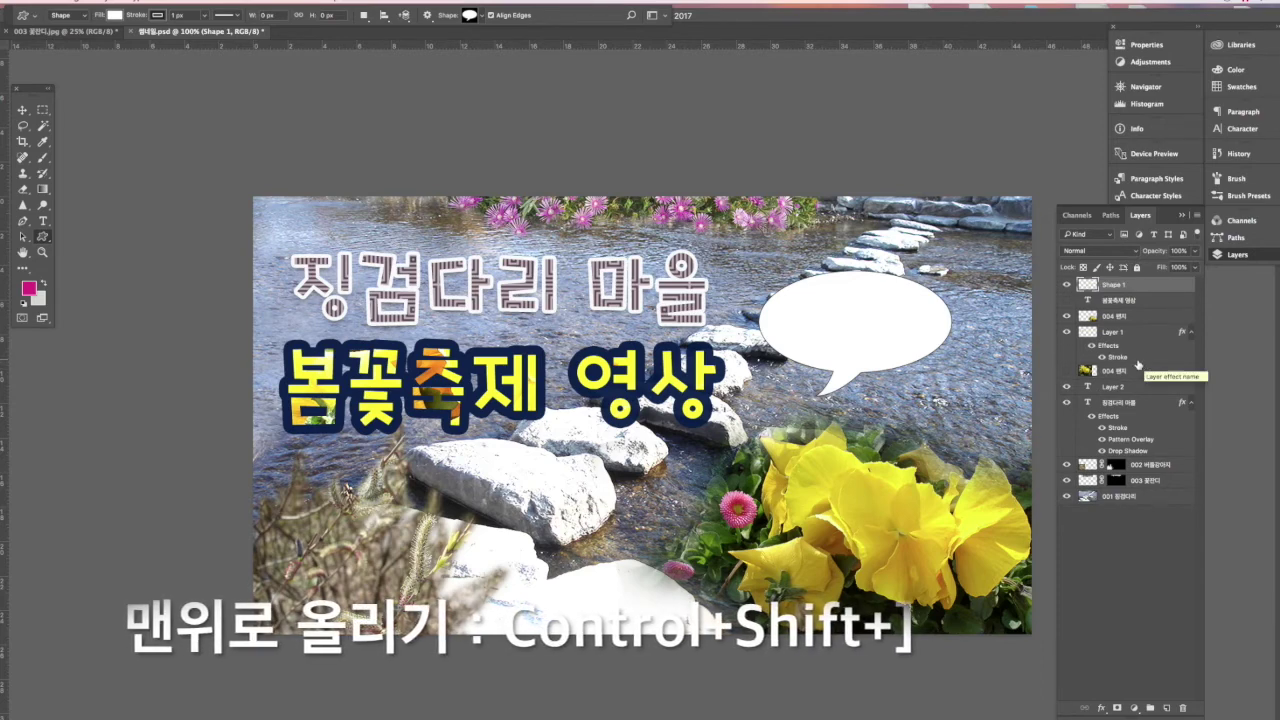
key(v)
drag(893, 337, 919, 351)
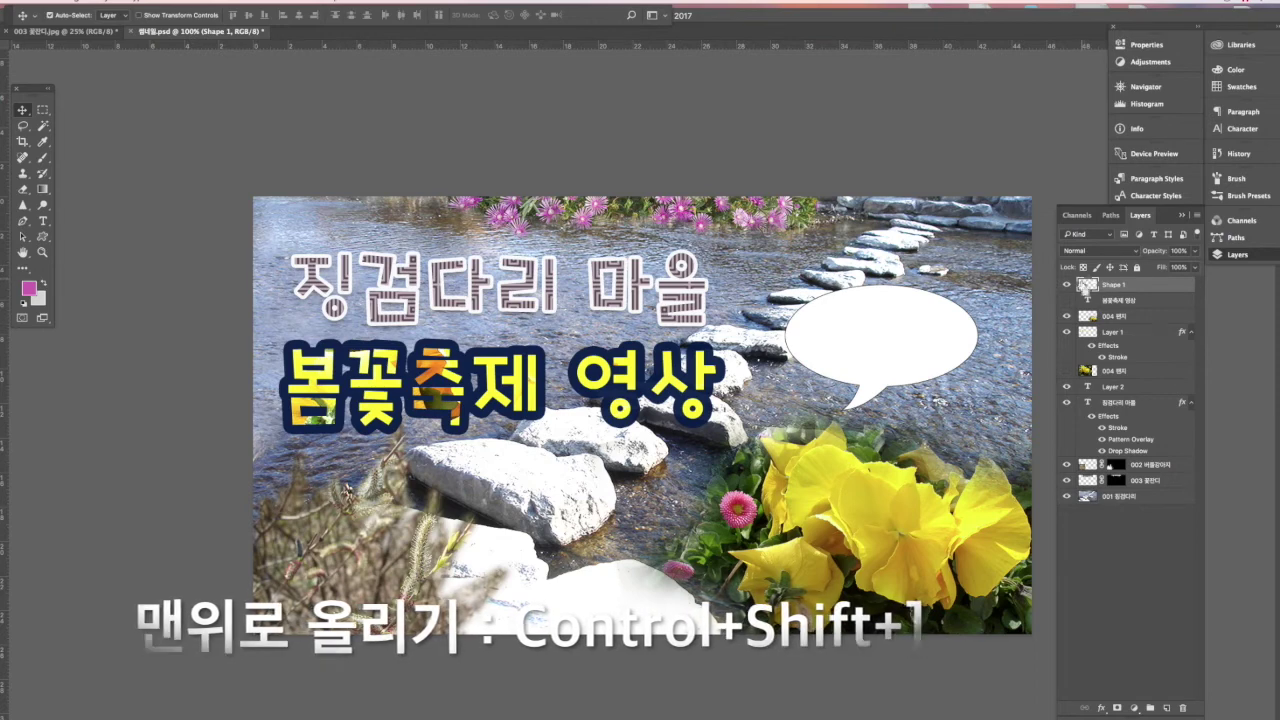
- Fill the speech bubble with a bright yellow foreground colour
ctrl+click(1086, 287)
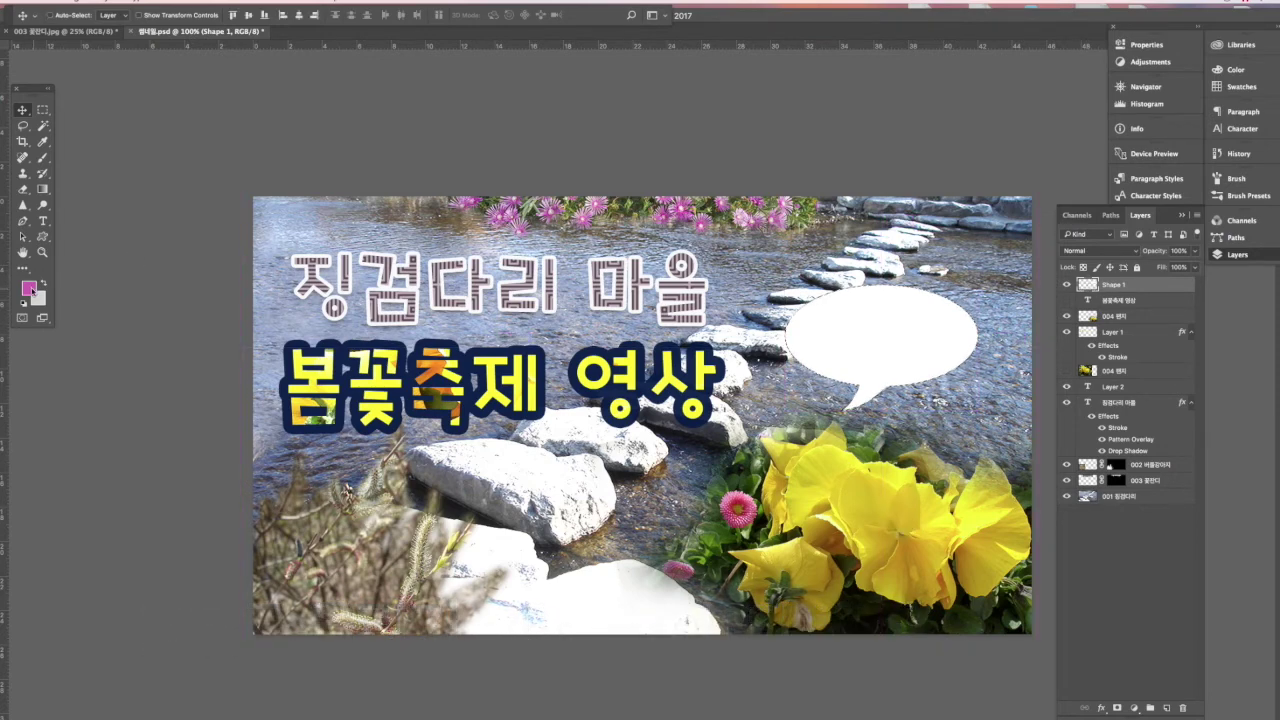
click(28, 288)
click(630, 362)
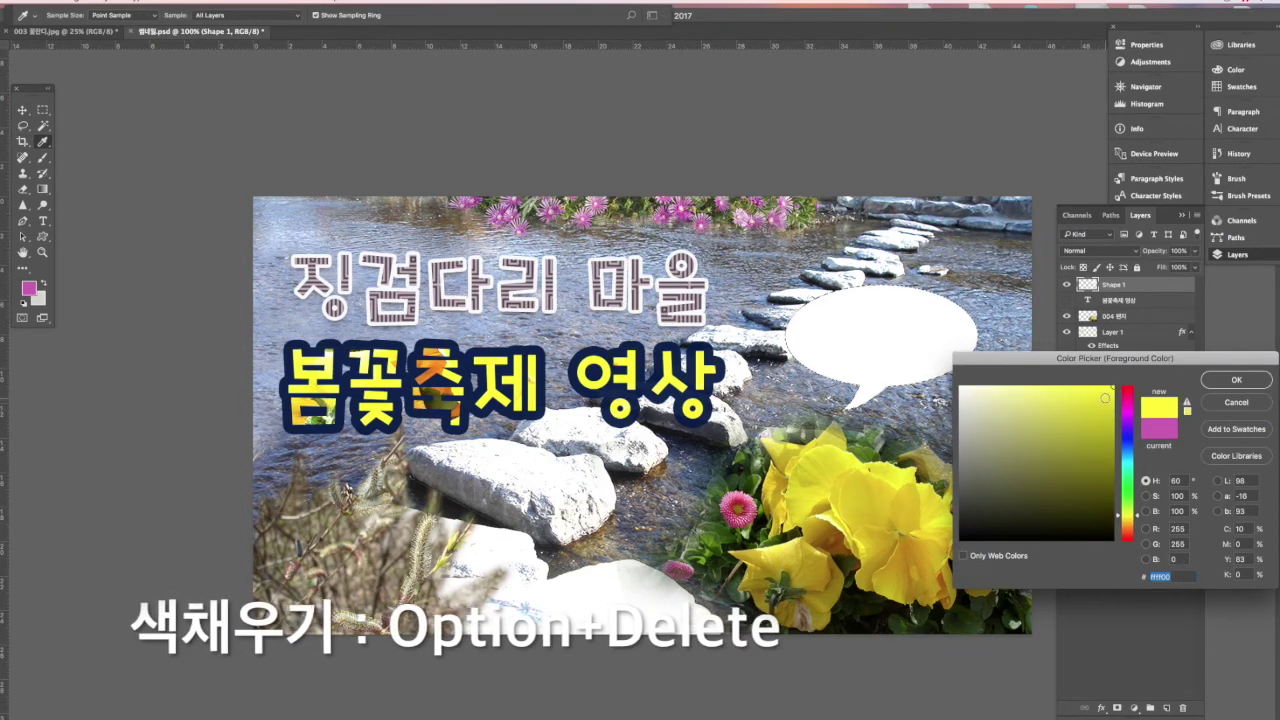
click(1236, 380)
key(v)
key(alt+BackSpace)
key(ctrl+d)
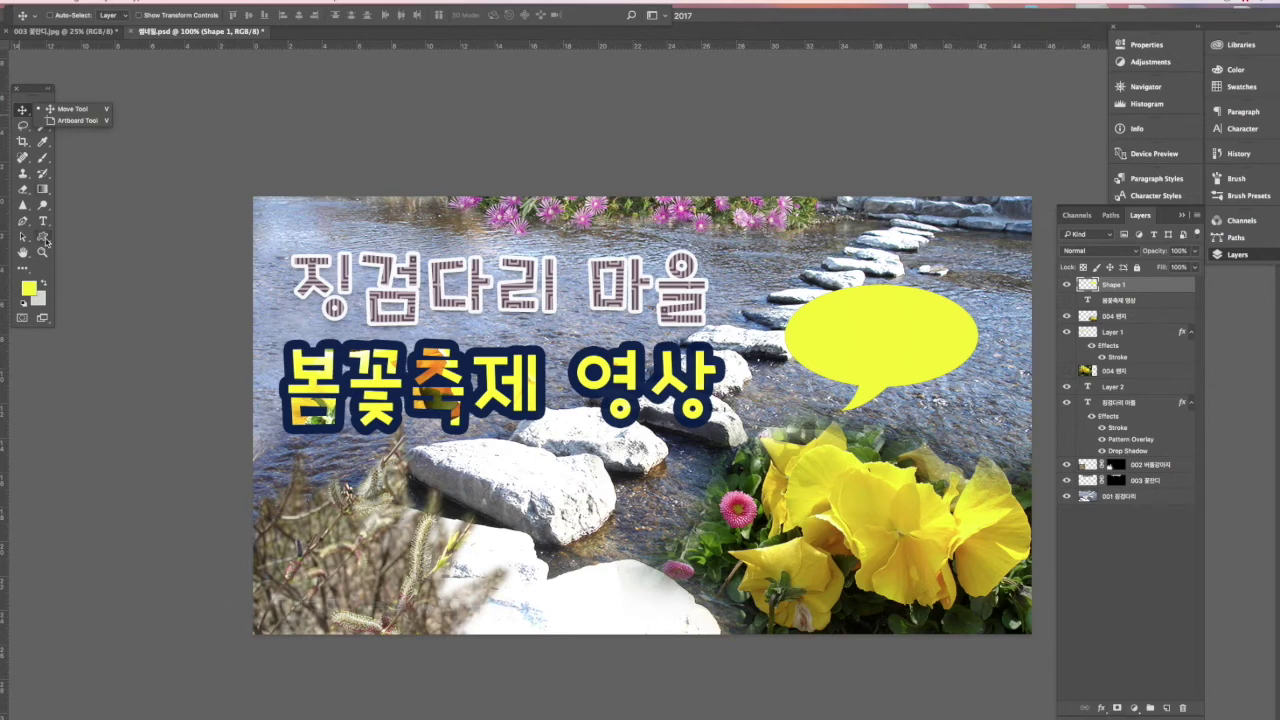
- Add the dark horizontal text 봄소리 over the yellow speech bubble
click(43, 225)
key(t)
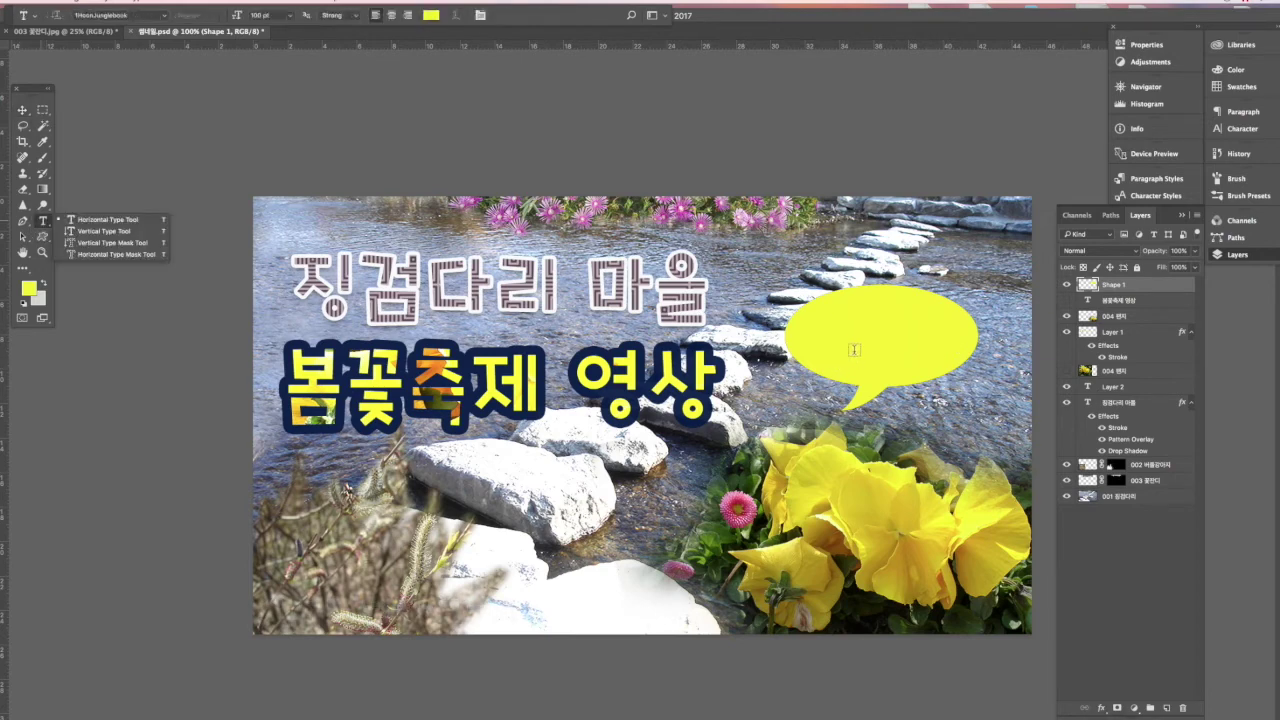
click(848, 350)
key(BackSpace)
key(BackSpace)
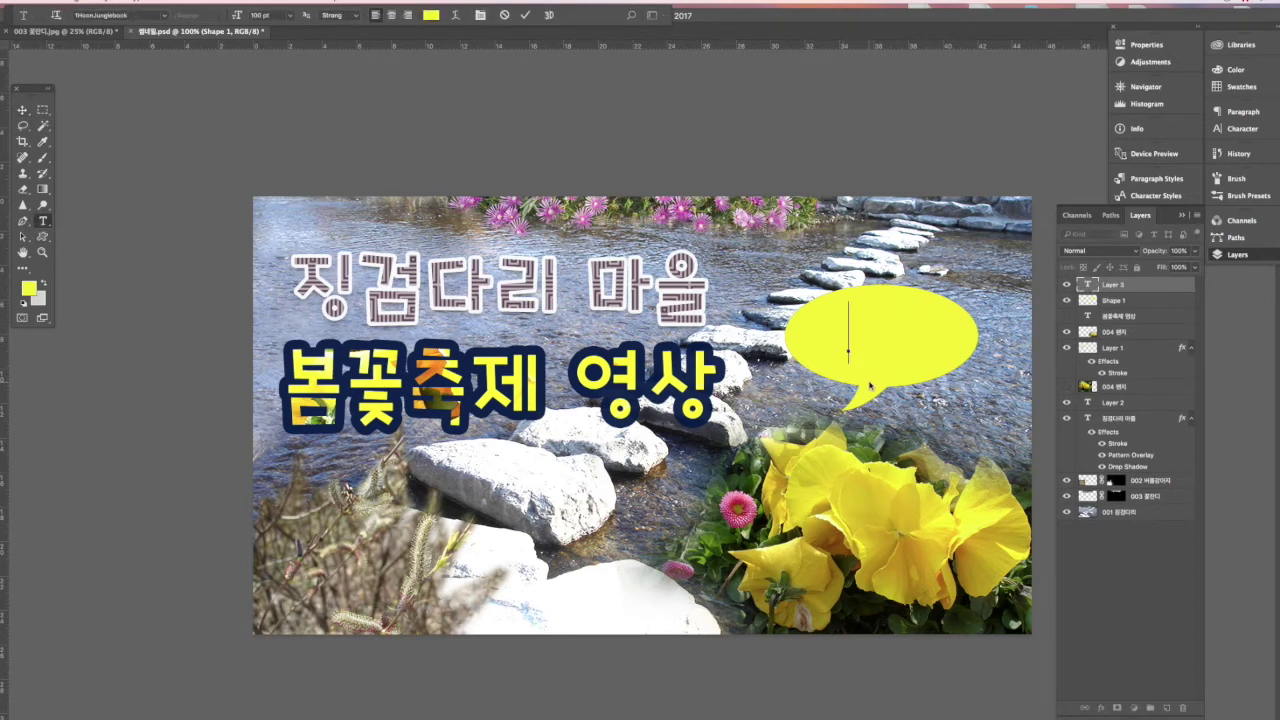
key(ctrl+t)
text(봄)
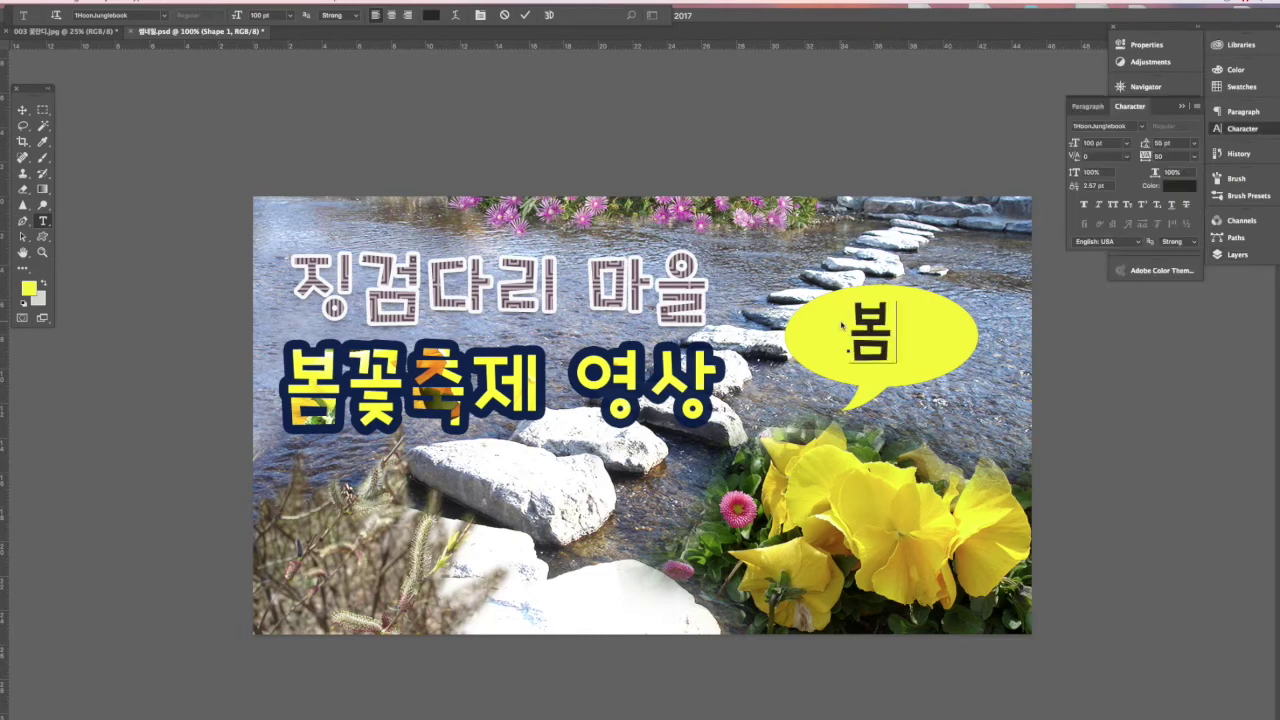
text(소리)
click(22, 109)
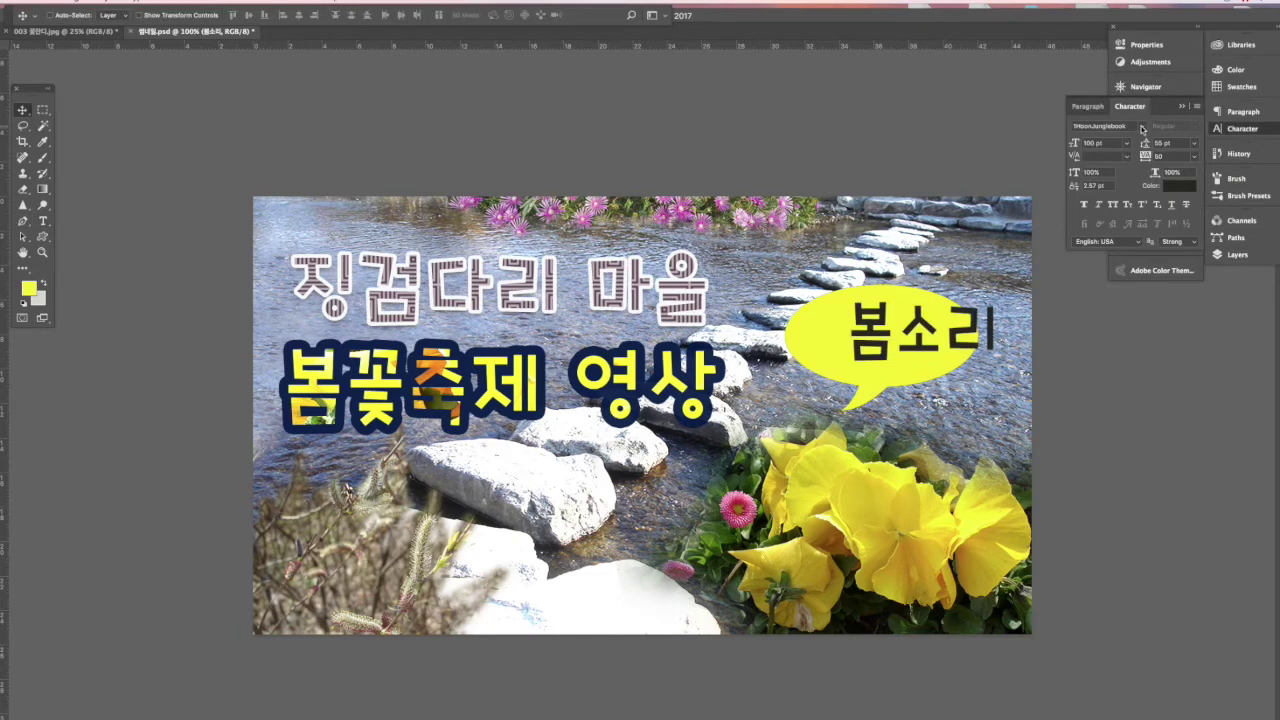
- Set the 봄소리 text in the THoonWhayangyunwha font with tracking -20, and fit it inside the bubble at about 93 pt
click(1141, 131)
click(1128, 233)
drag(948, 357, 940, 357)
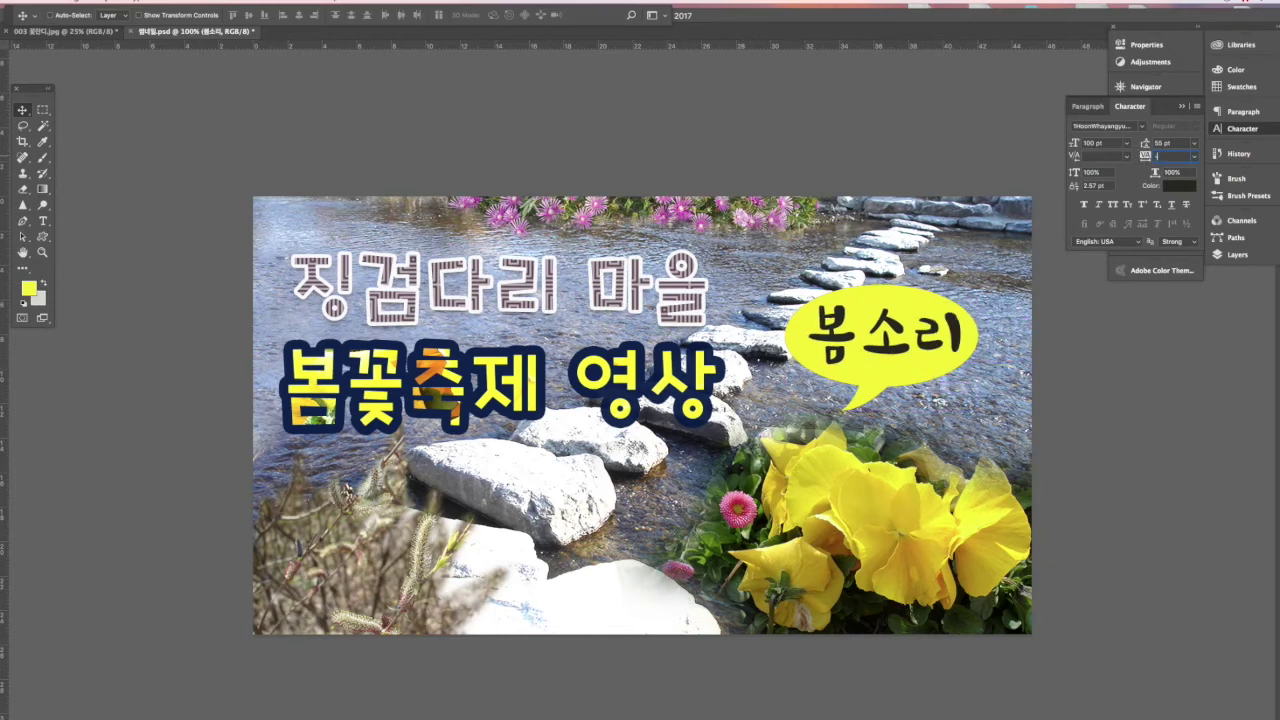
text(-20)
key(Return)
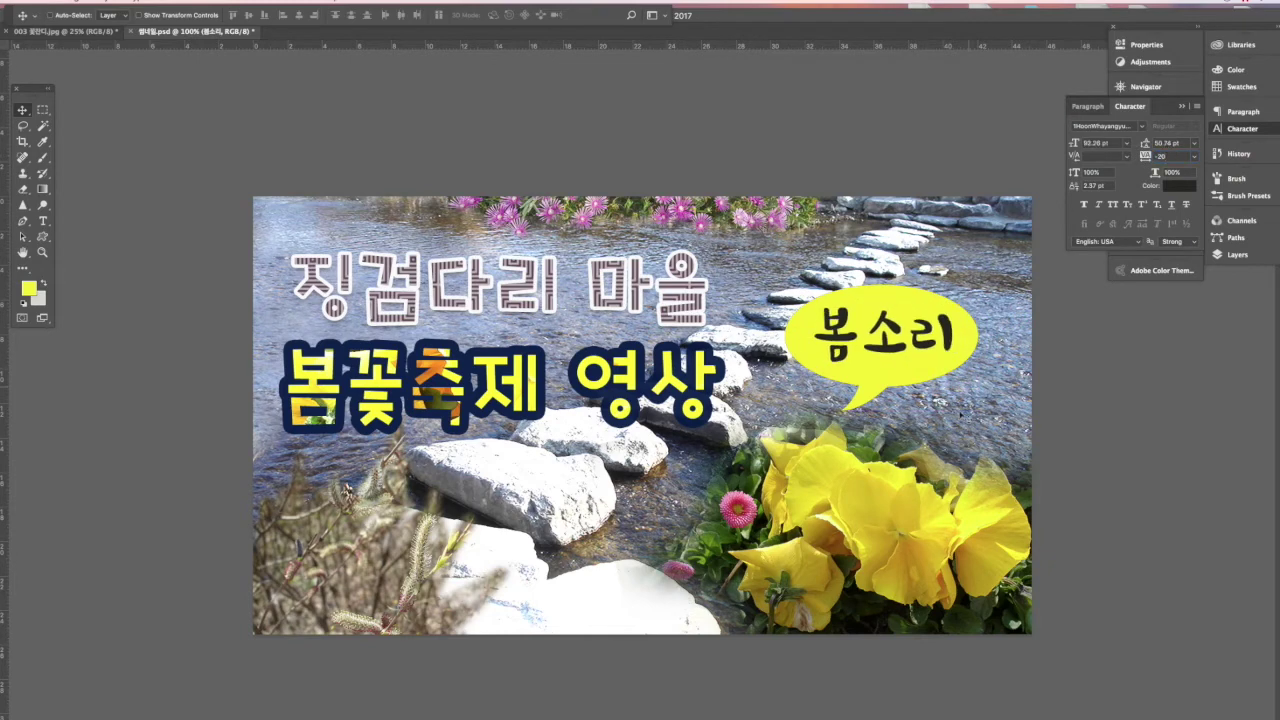
- Apply a Pattern Overlay with the custom pink flower pattern to the 봄소리 text, reducing the pattern's scale
click(1237, 254)
click(1103, 708)
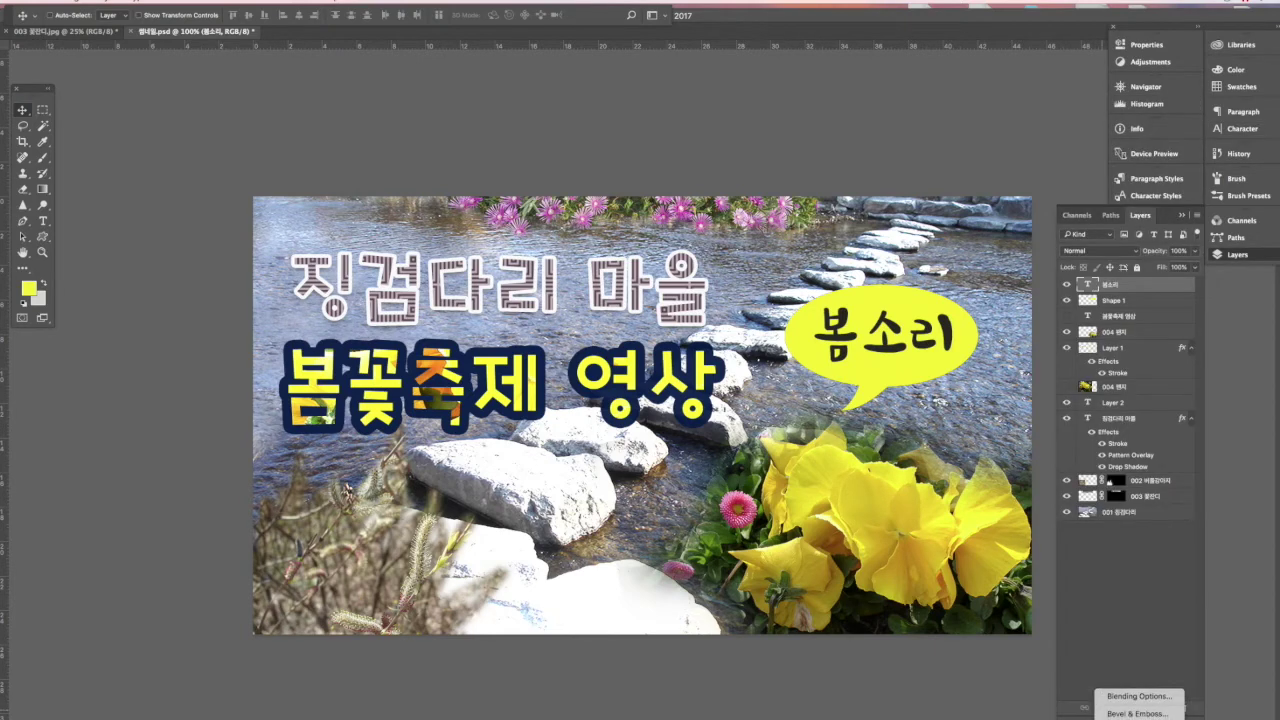
click(1138, 718)
click(1015, 571)
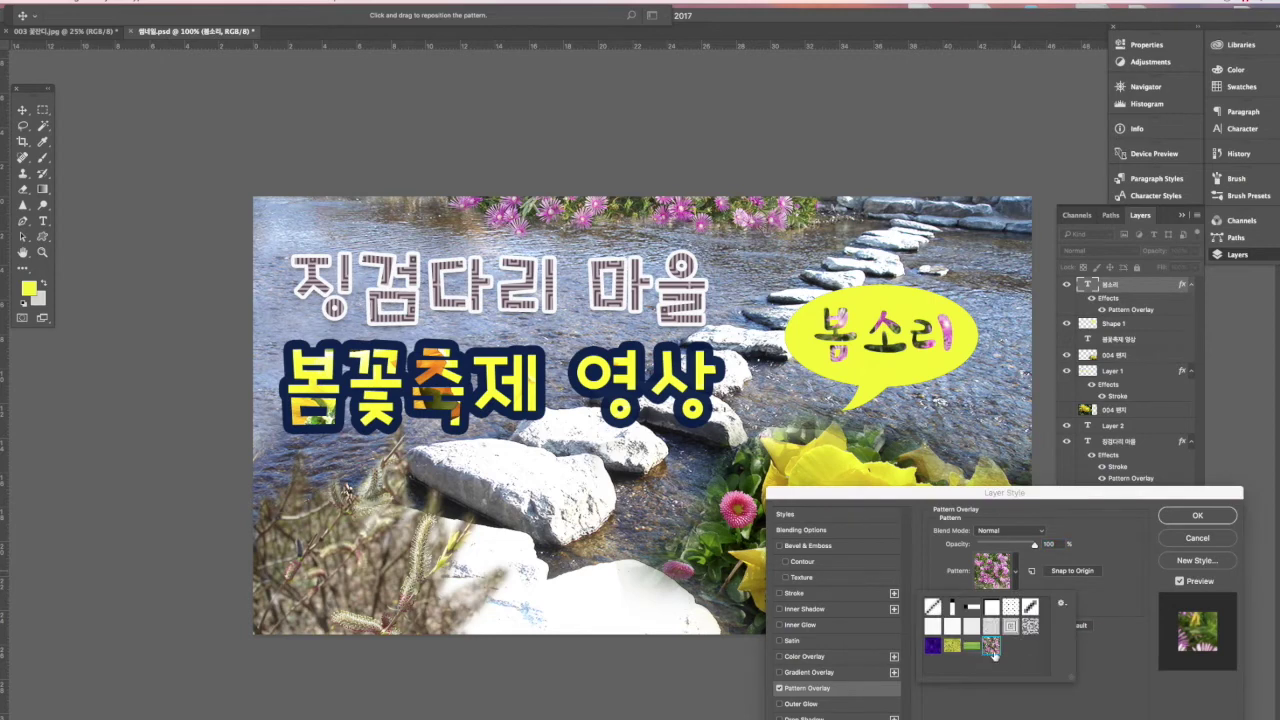
click(1016, 575)
drag(1008, 598, 978, 599)
mouse_move(1034, 545)
mouse_down()
mouse_move(975, 545)
mouse_move(1042, 545)
mouse_up()
click(1208, 518)
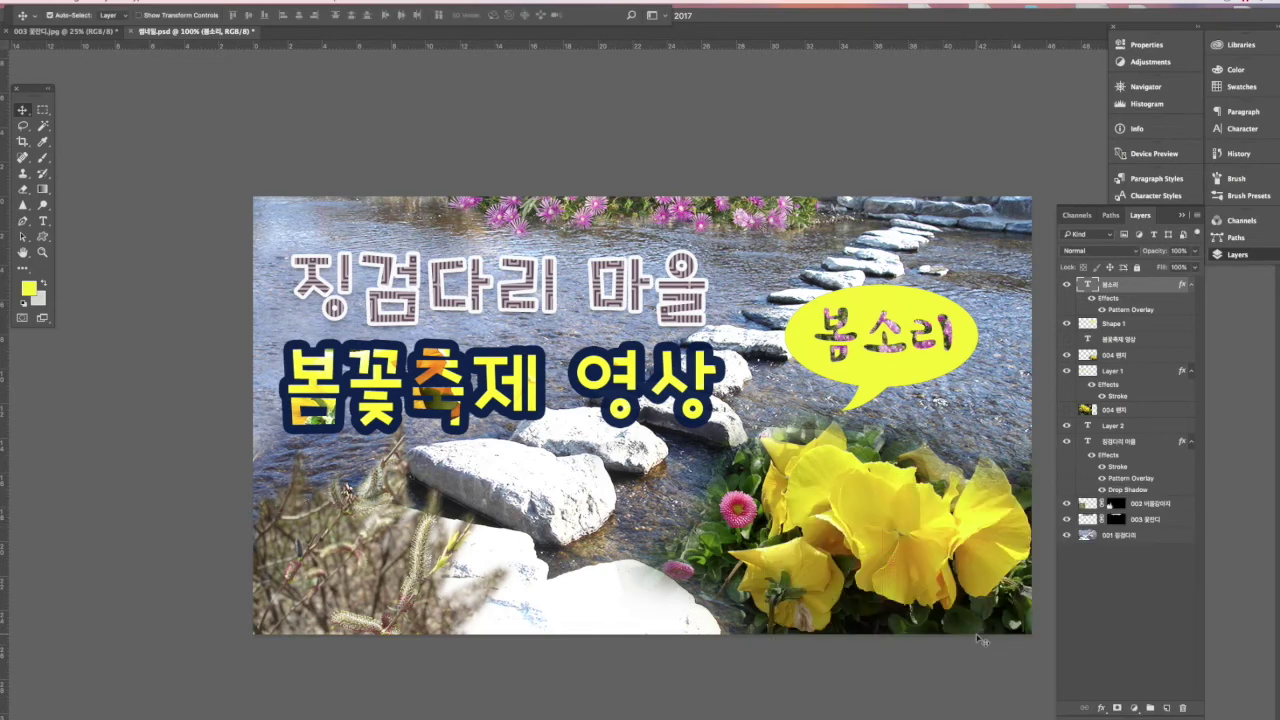
- Shift the speech bubble's colour from yellow to lime green with Hue/Saturation
key(ctrl+minus)
key(ctrl+minus)
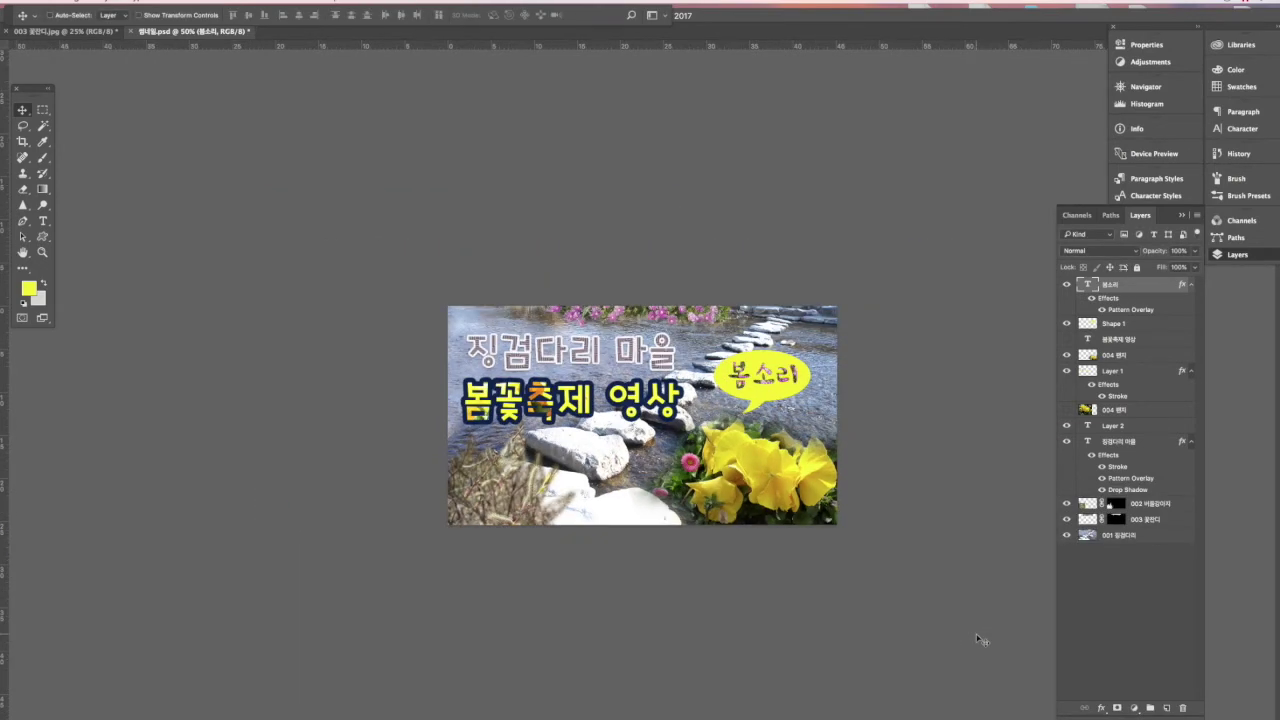
click(1115, 324)
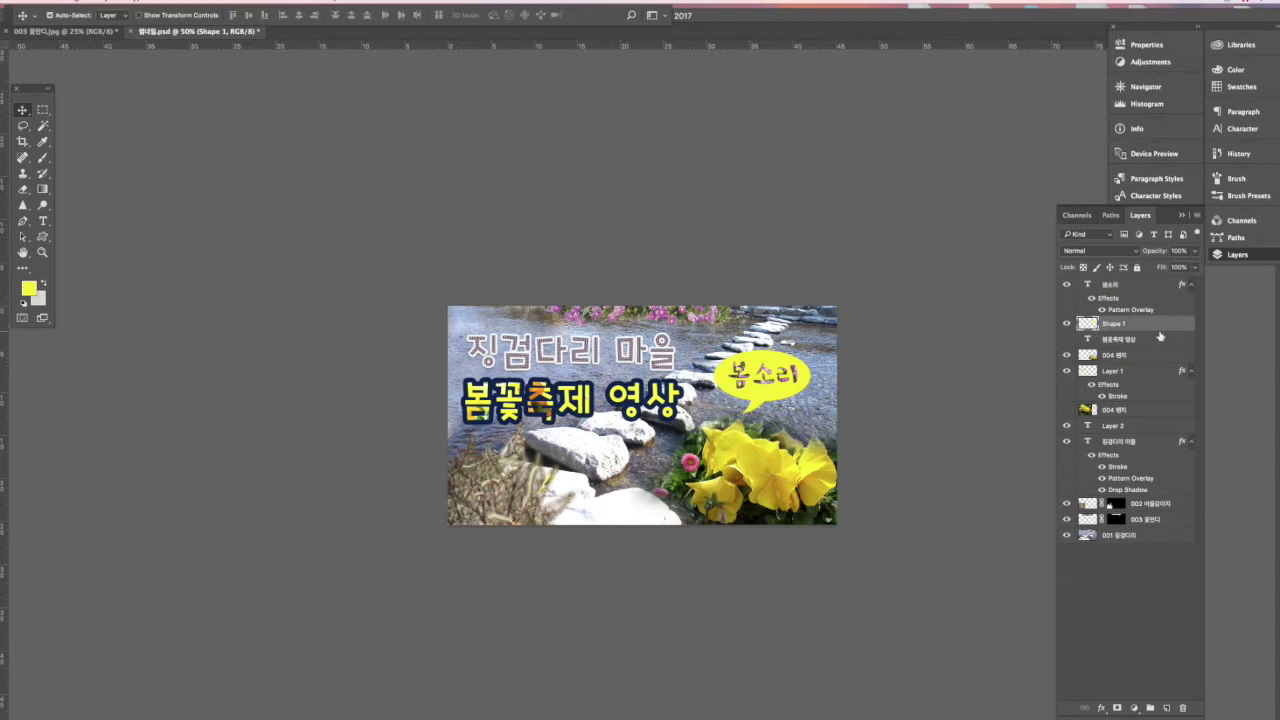
key(ctrl+u)
mouse_move(912, 567)
mouse_down()
mouse_move(895, 572)
mouse_move(972, 566)
mouse_move(921, 571)
mouse_up()
click(1043, 509)
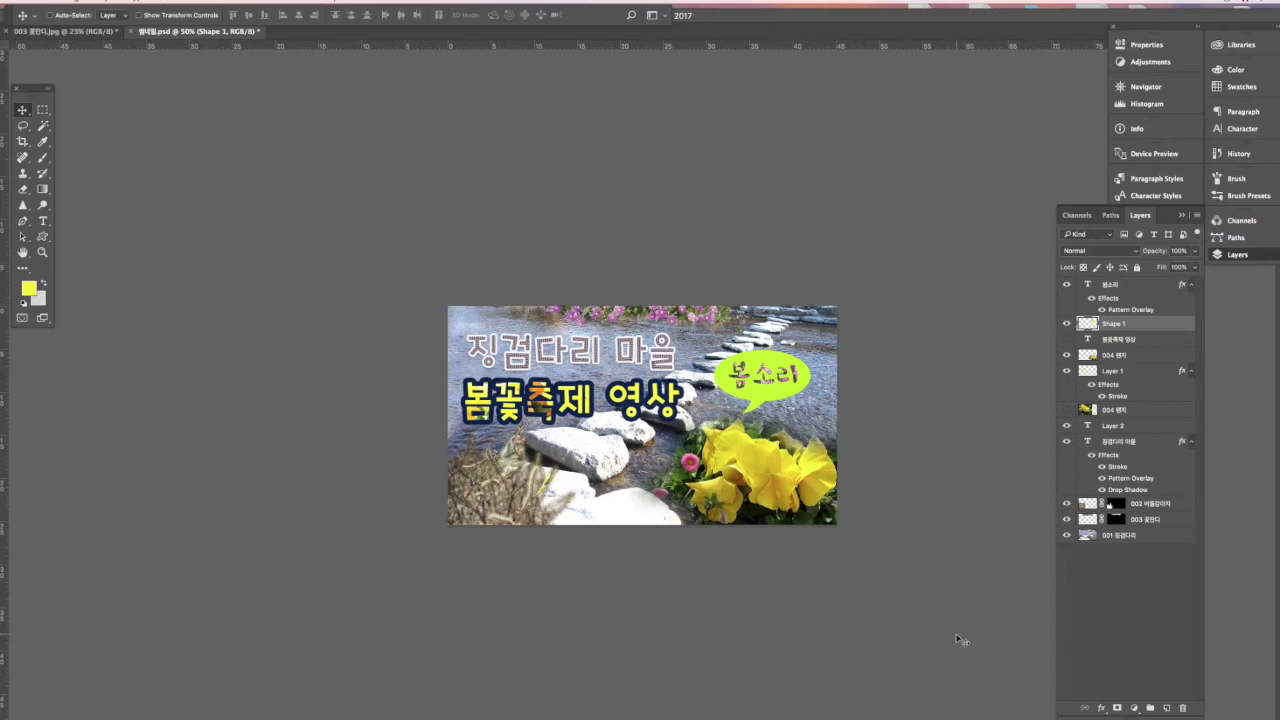
- Save the layered document and save a JPEG copy of it named 썸네일 copy.jpg
key(super+s)
key(super+shift+s)
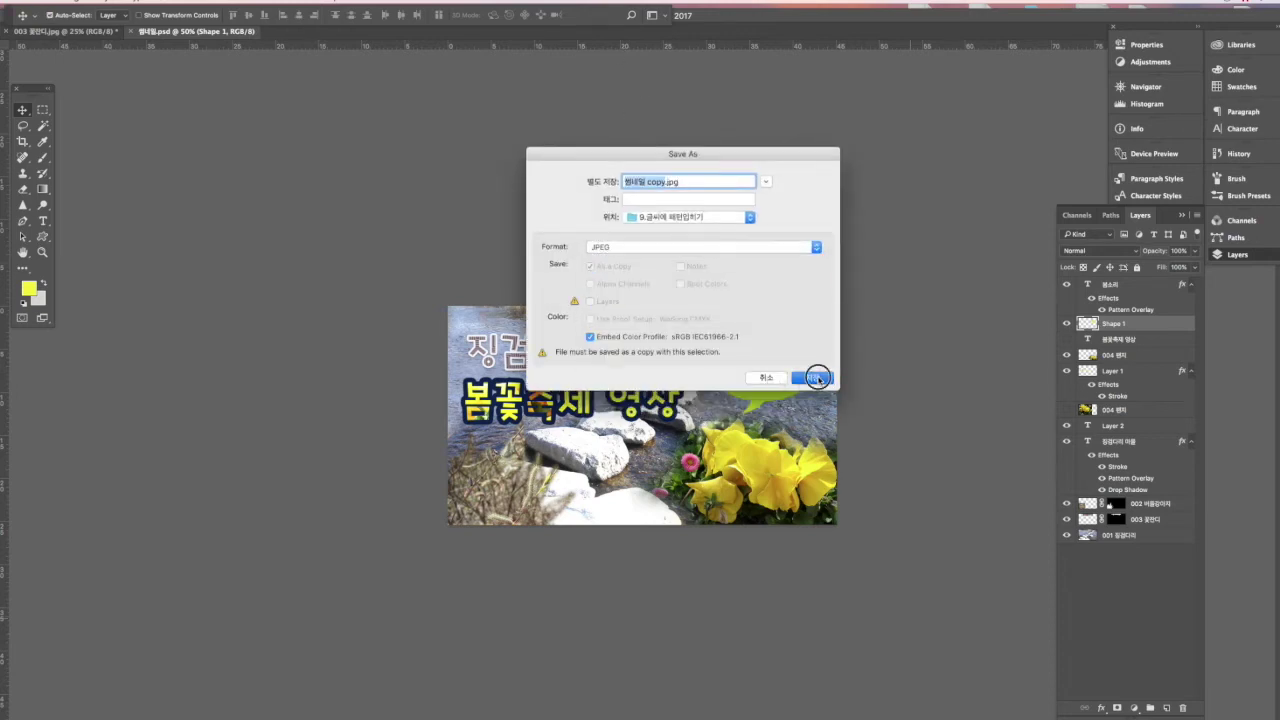
click(815, 377)
- View the finished thumbnail at several reduced sizes to check how readable its titles are
key(super+minus)
key(super+minus)
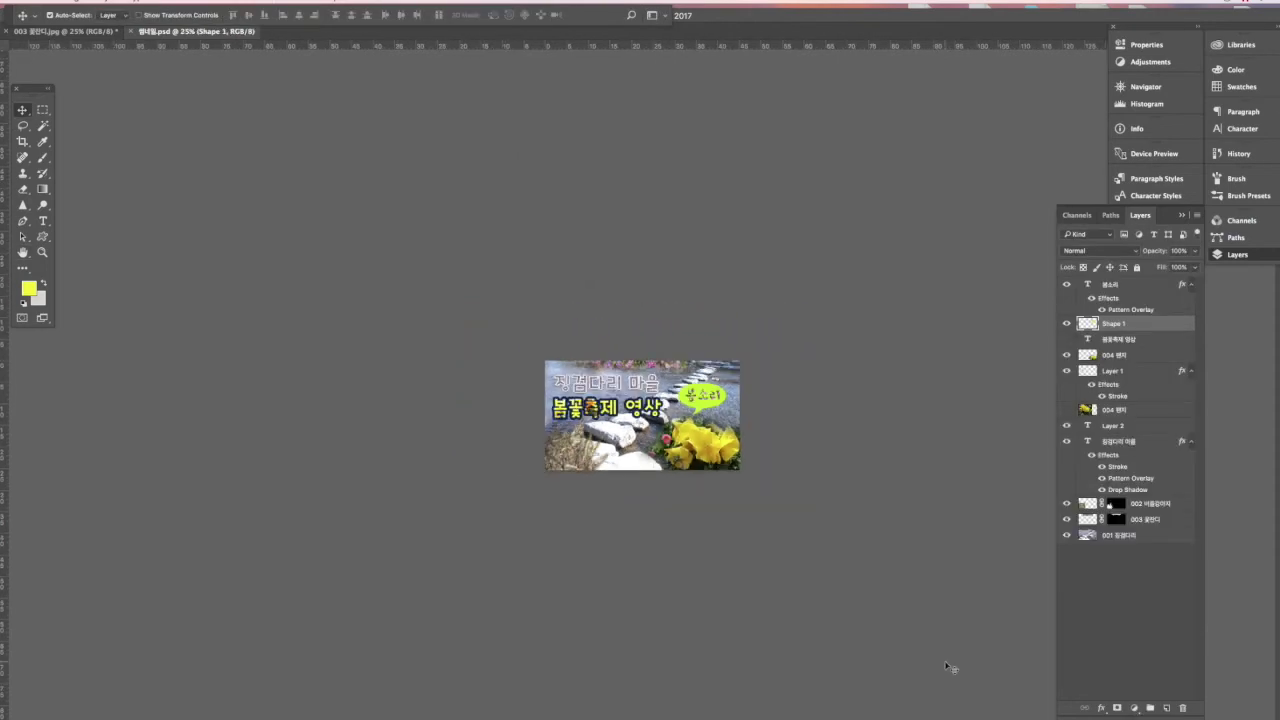
key(super+minus)
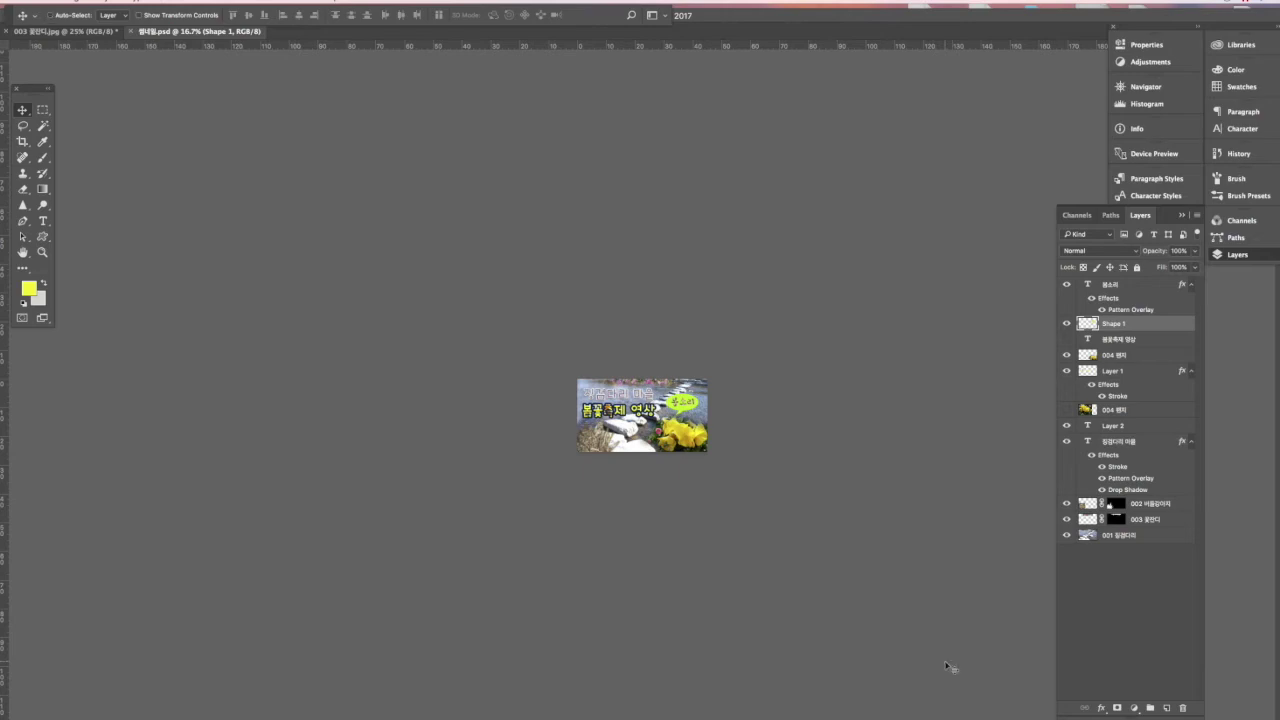
key(super+1)
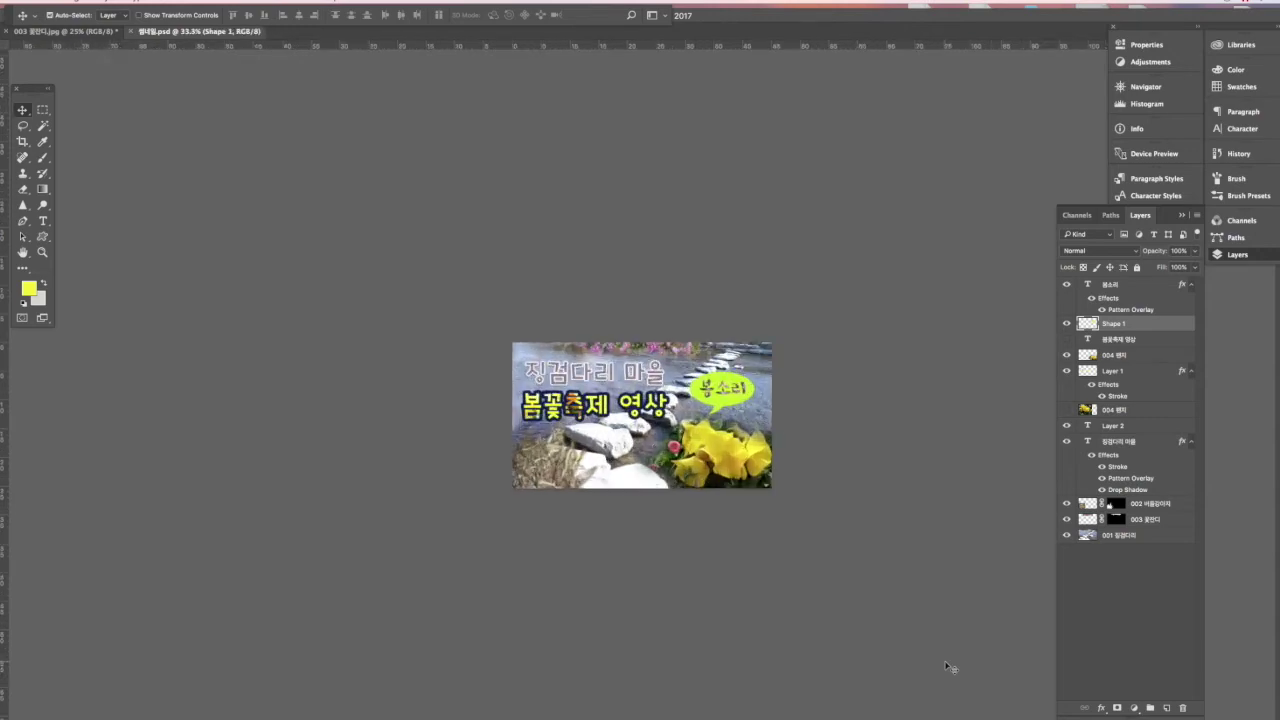
key(super+minus)
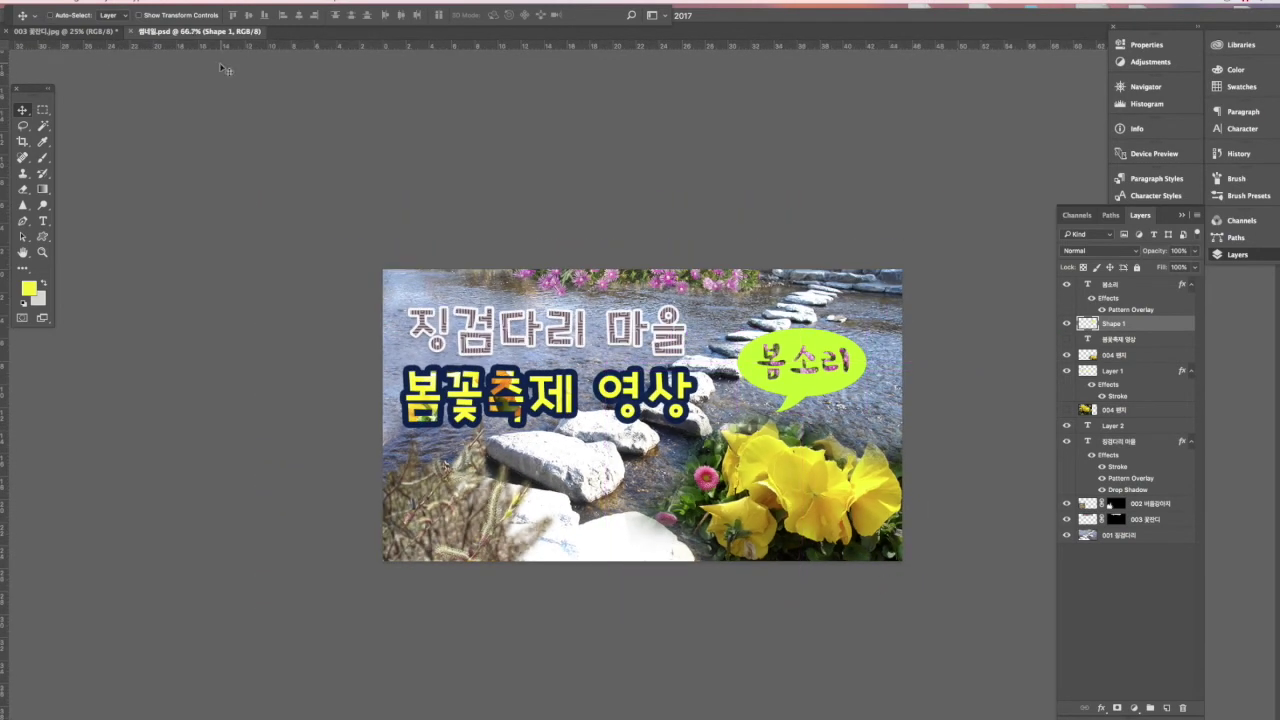
- Switch to the web browser and open the YouTube edit page of the Layer mask tutorial video to examine its custom thumbnail option
key(super+Tab)
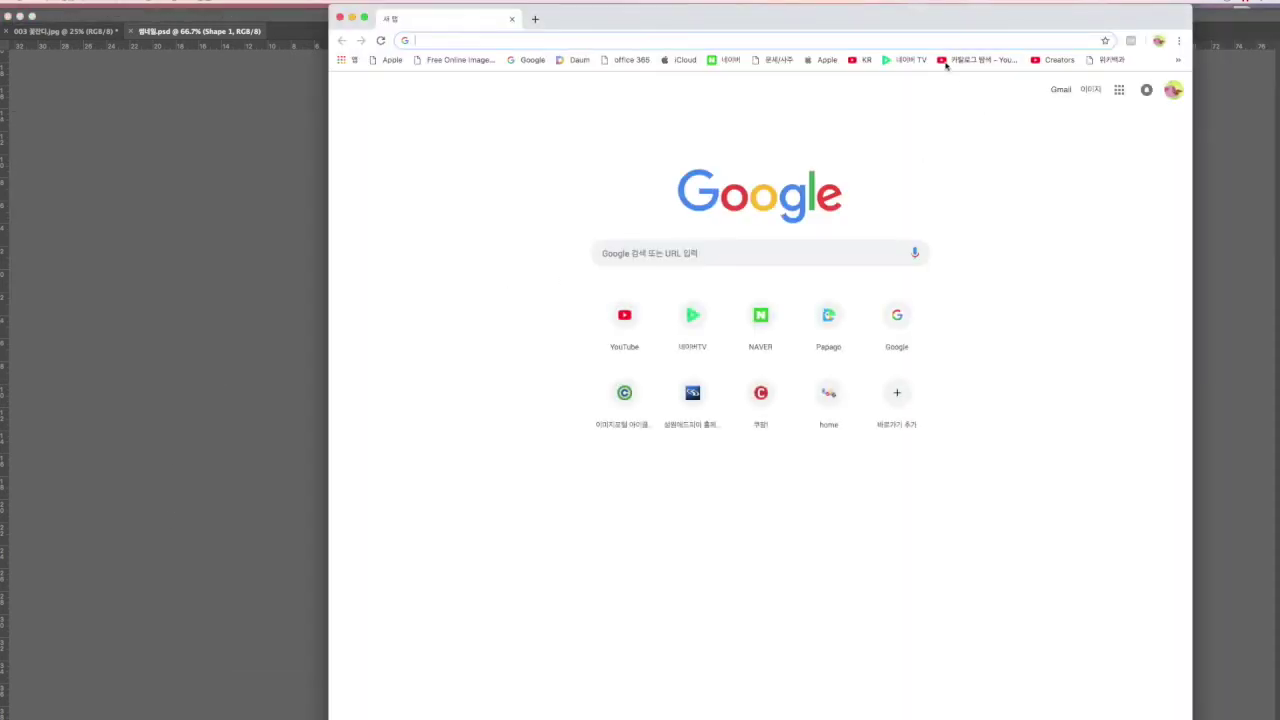
click(870, 60)
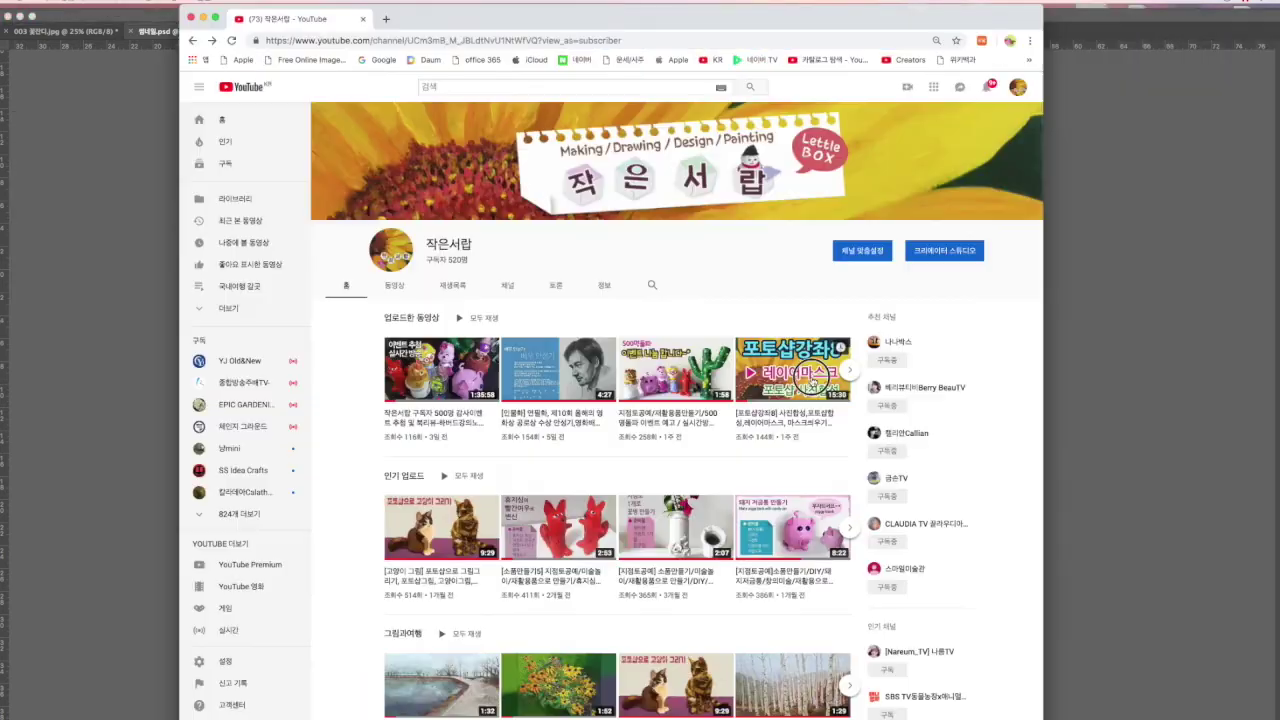
click(812, 380)
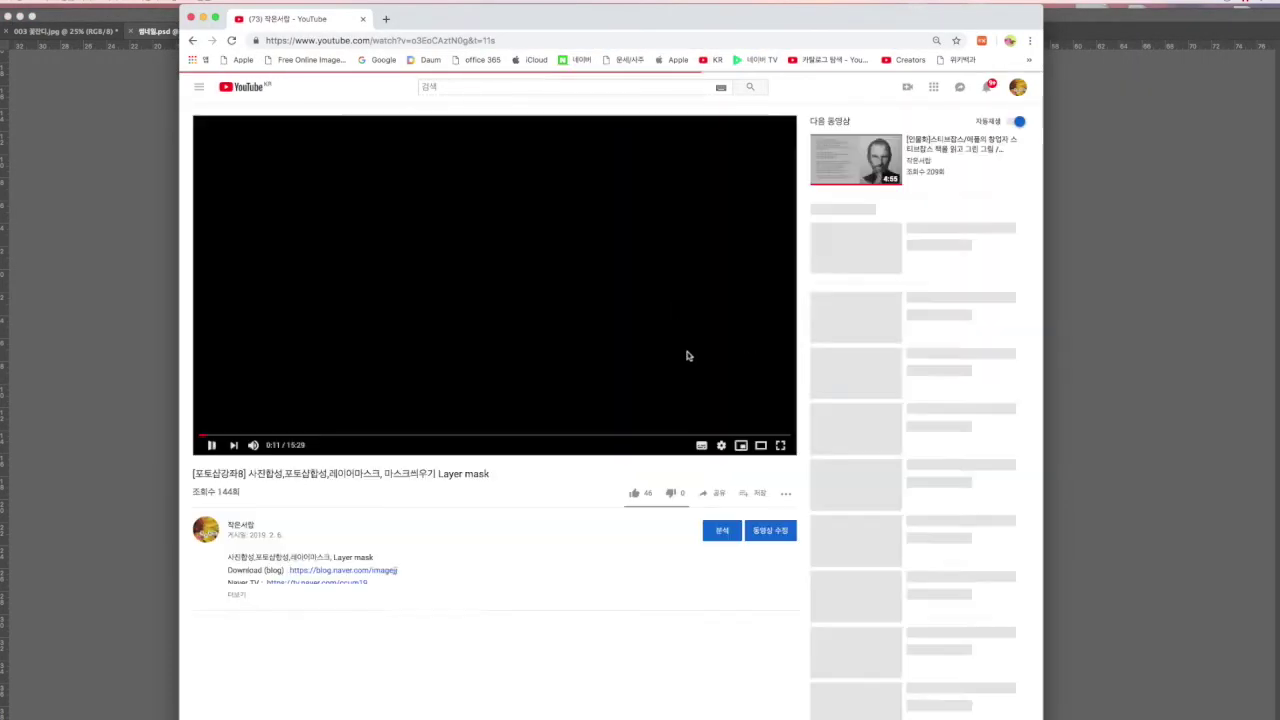
click(769, 530)
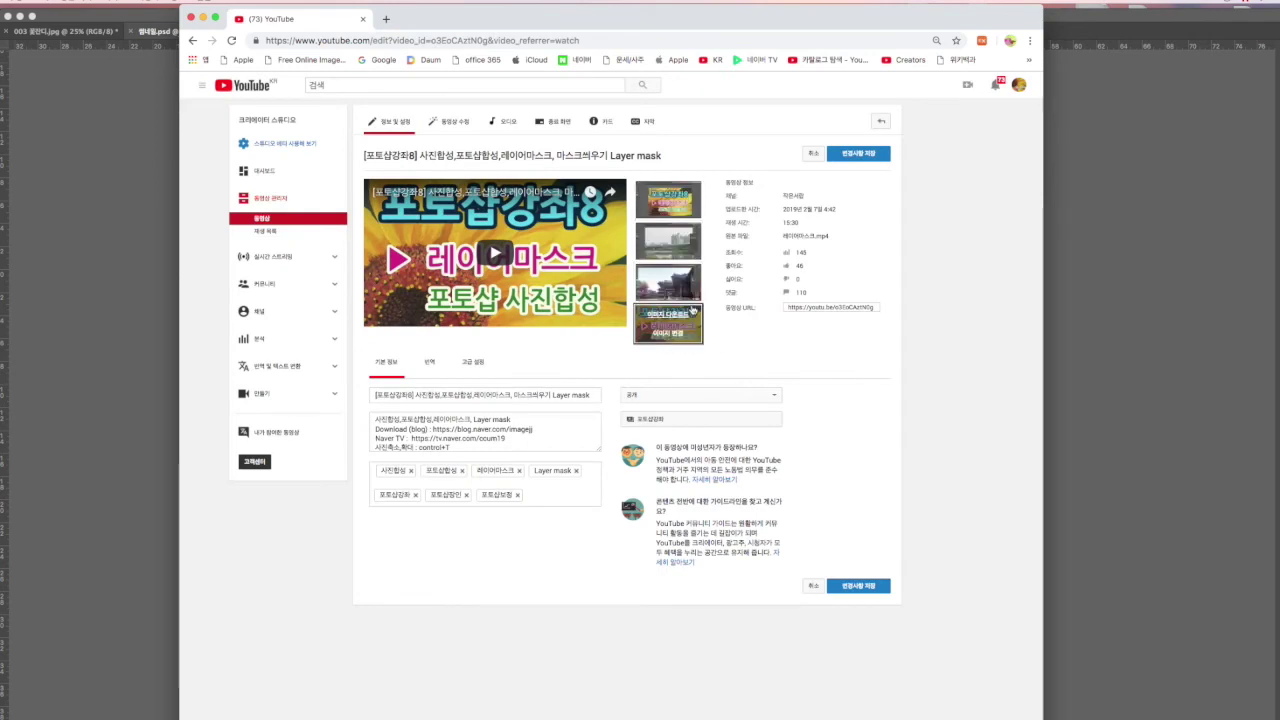
click(668, 338)
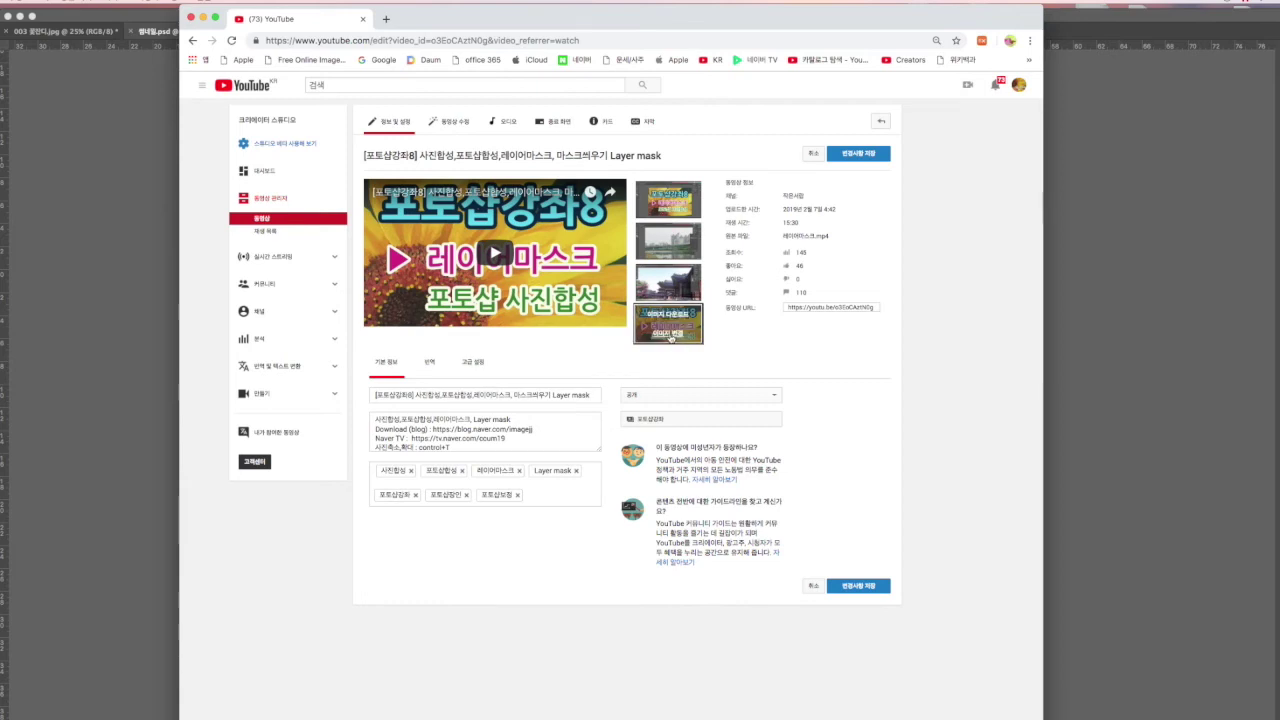
double_click(620, 119)
click(868, 583)
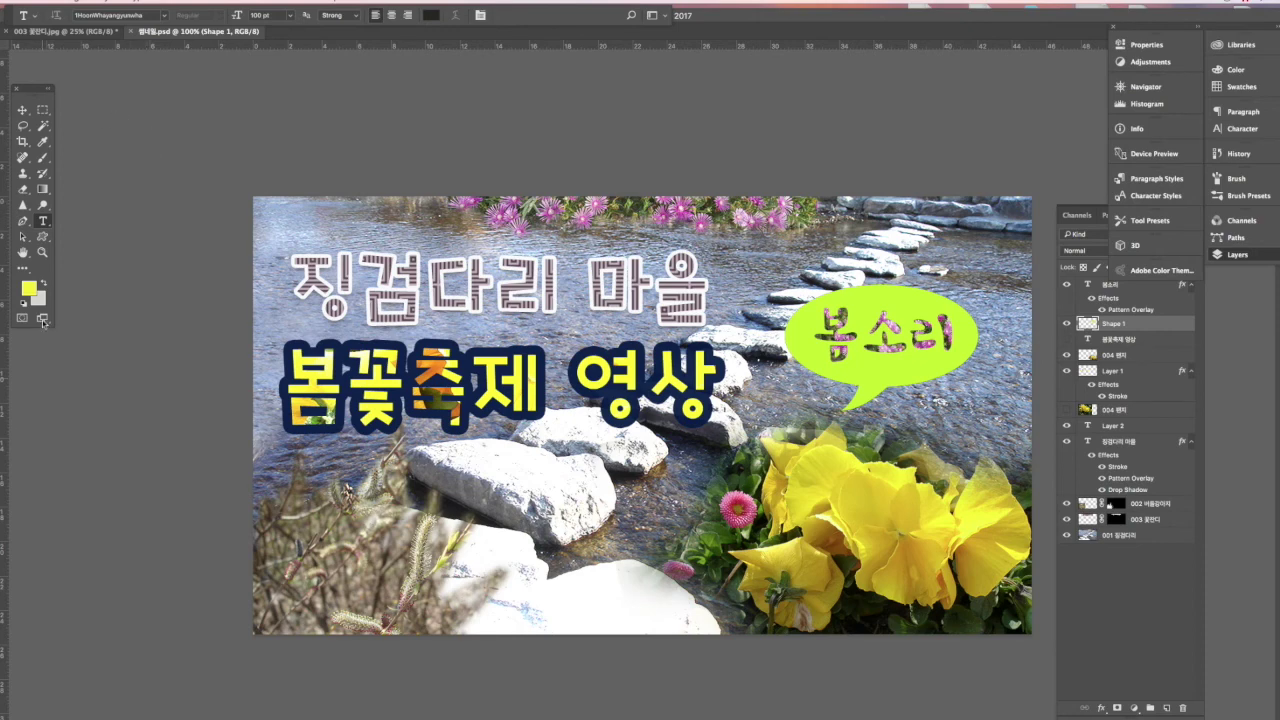
- Return to Photoshop and show the available type tool variants
right_click(44, 222)
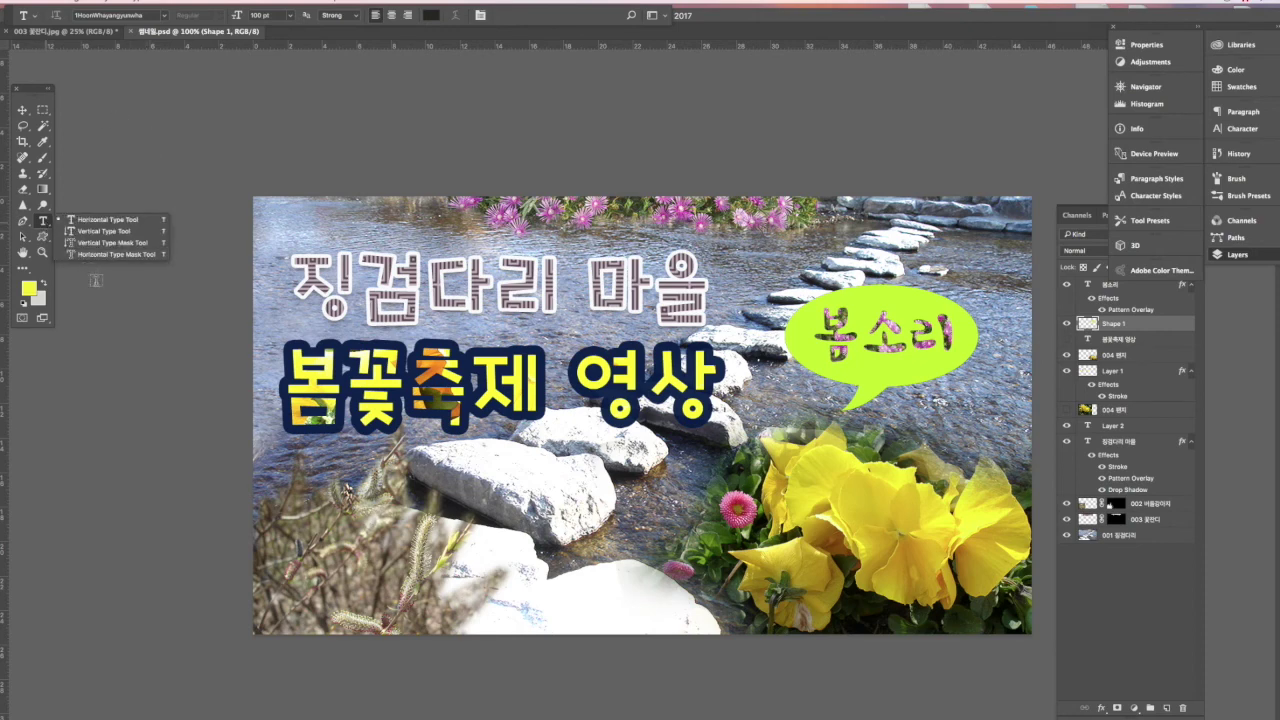